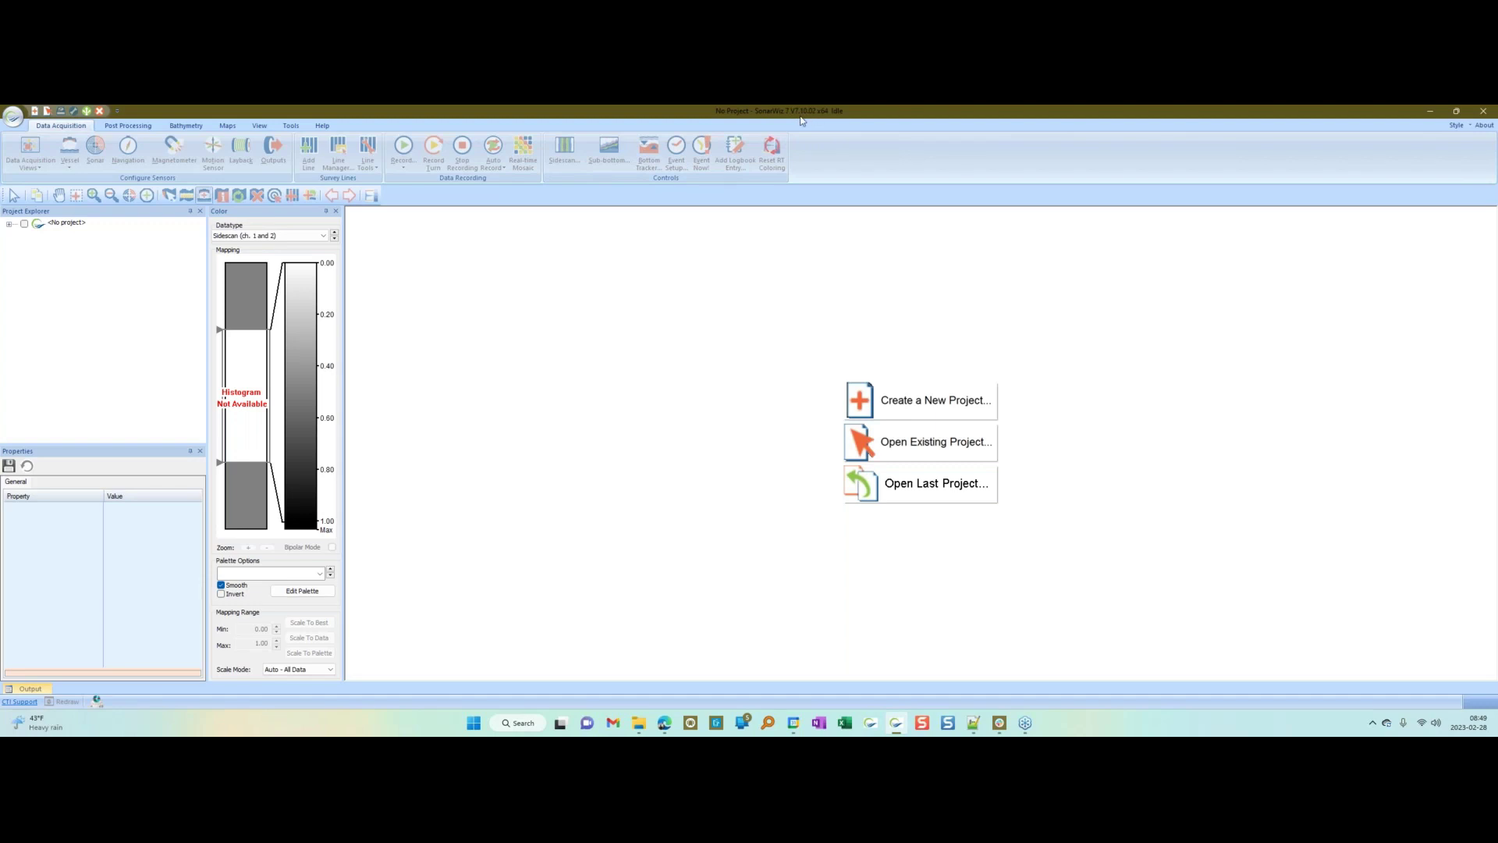
Step: Start a new project, get its approximate position from 0006_1545_Binned.jsf, and have the coordinate system selected automatically
{"action": "left_click", "coordinate": [898, 399]}
{"action": "left_click_drag", "start_coordinate": [706, 285], "coordinate": [544, 280]}
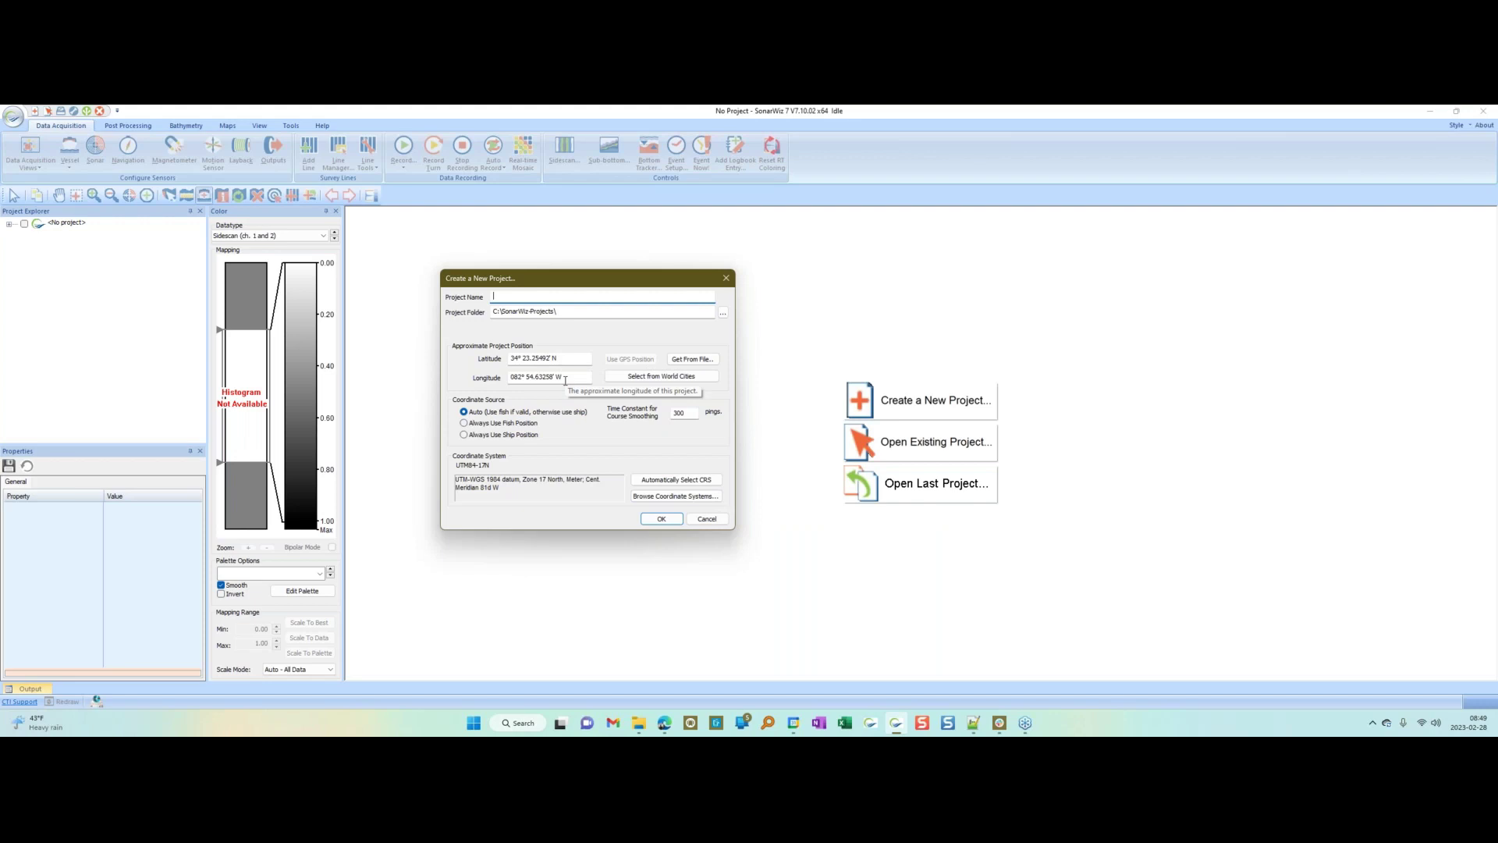
{"action": "left_click", "coordinate": [690, 360]}
{"action": "left_click", "coordinate": [550, 364]}
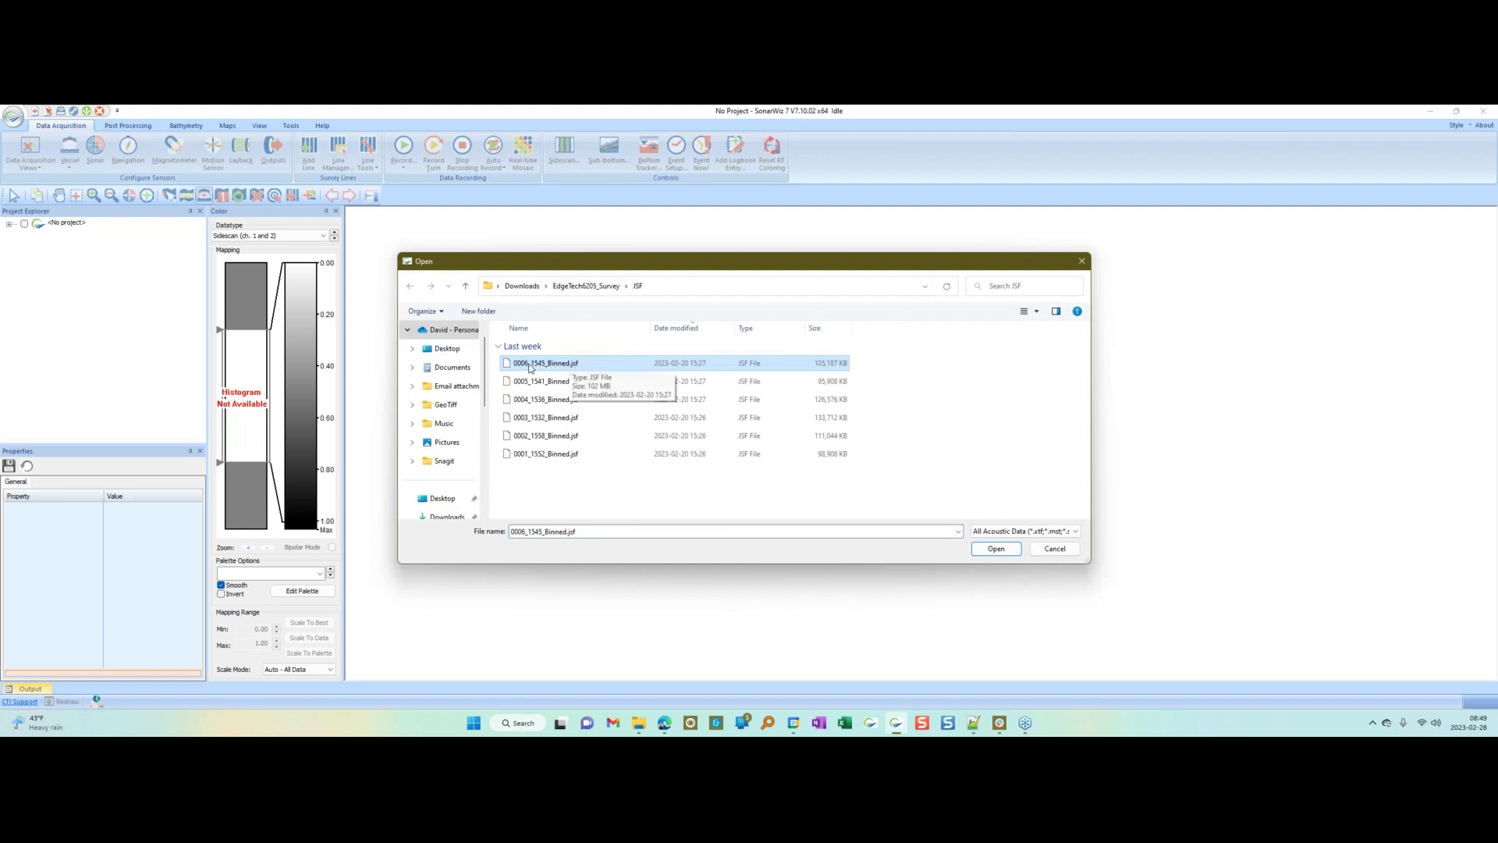
{"action": "left_click", "coordinate": [996, 549]}
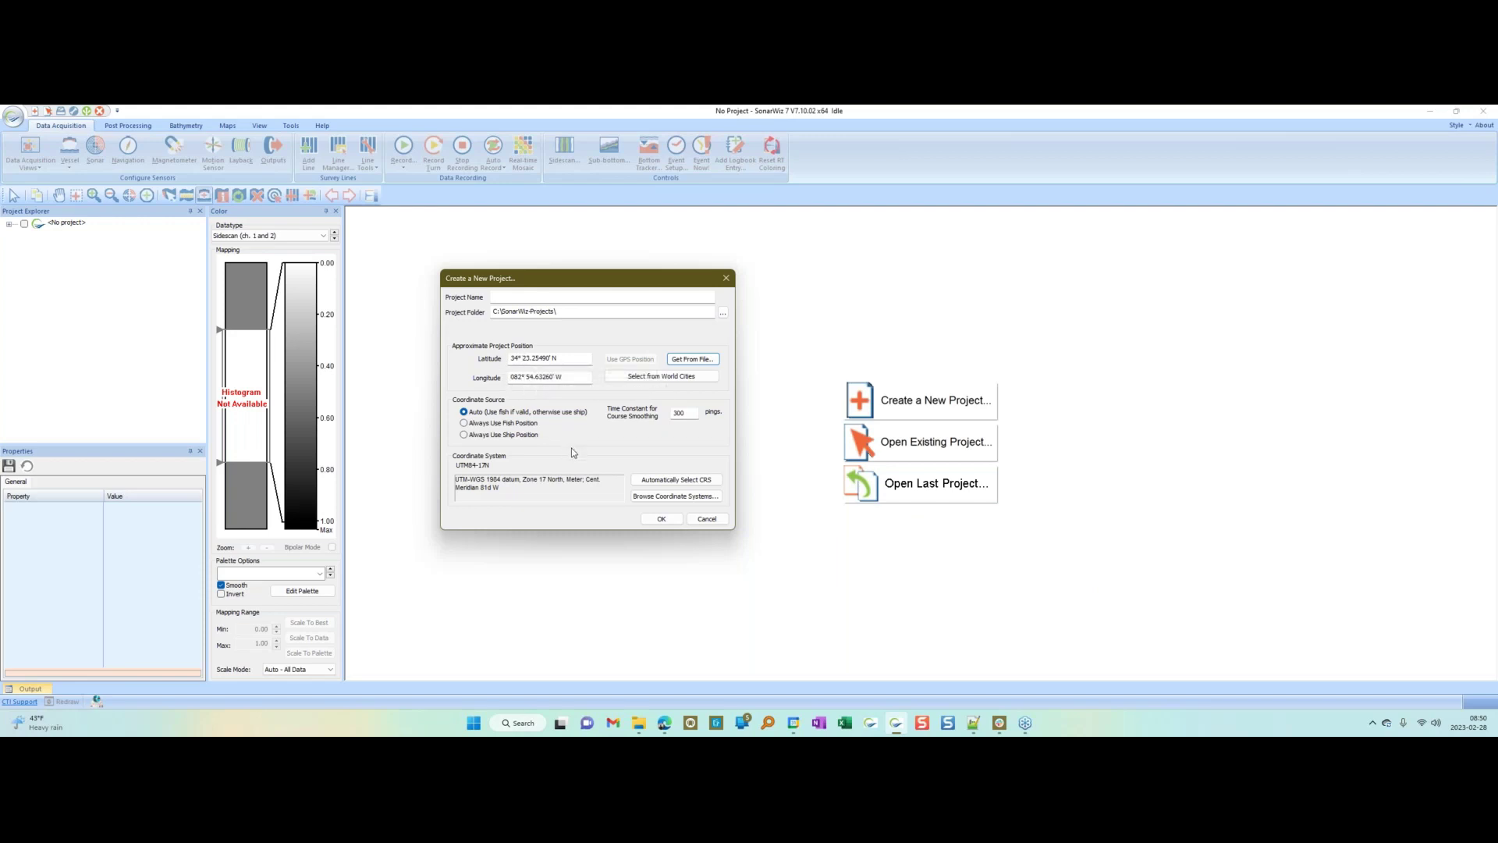
{"action": "left_click", "coordinate": [669, 484]}
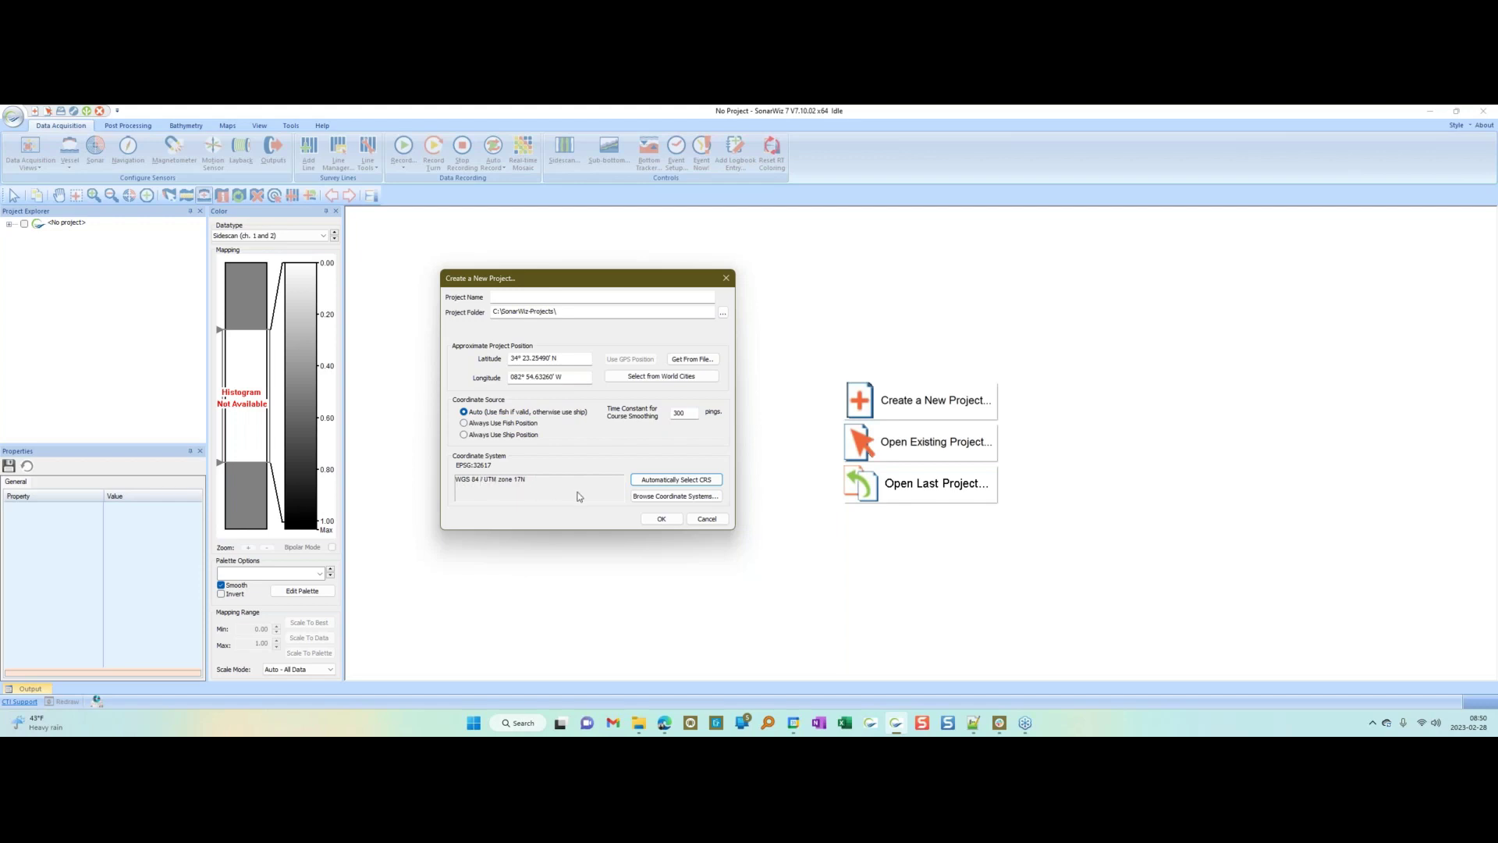
Step: Browse the available coordinate systems by authority, trying ESRI, and restrict the list to EPSG
{"action": "left_click", "coordinate": [680, 500]}
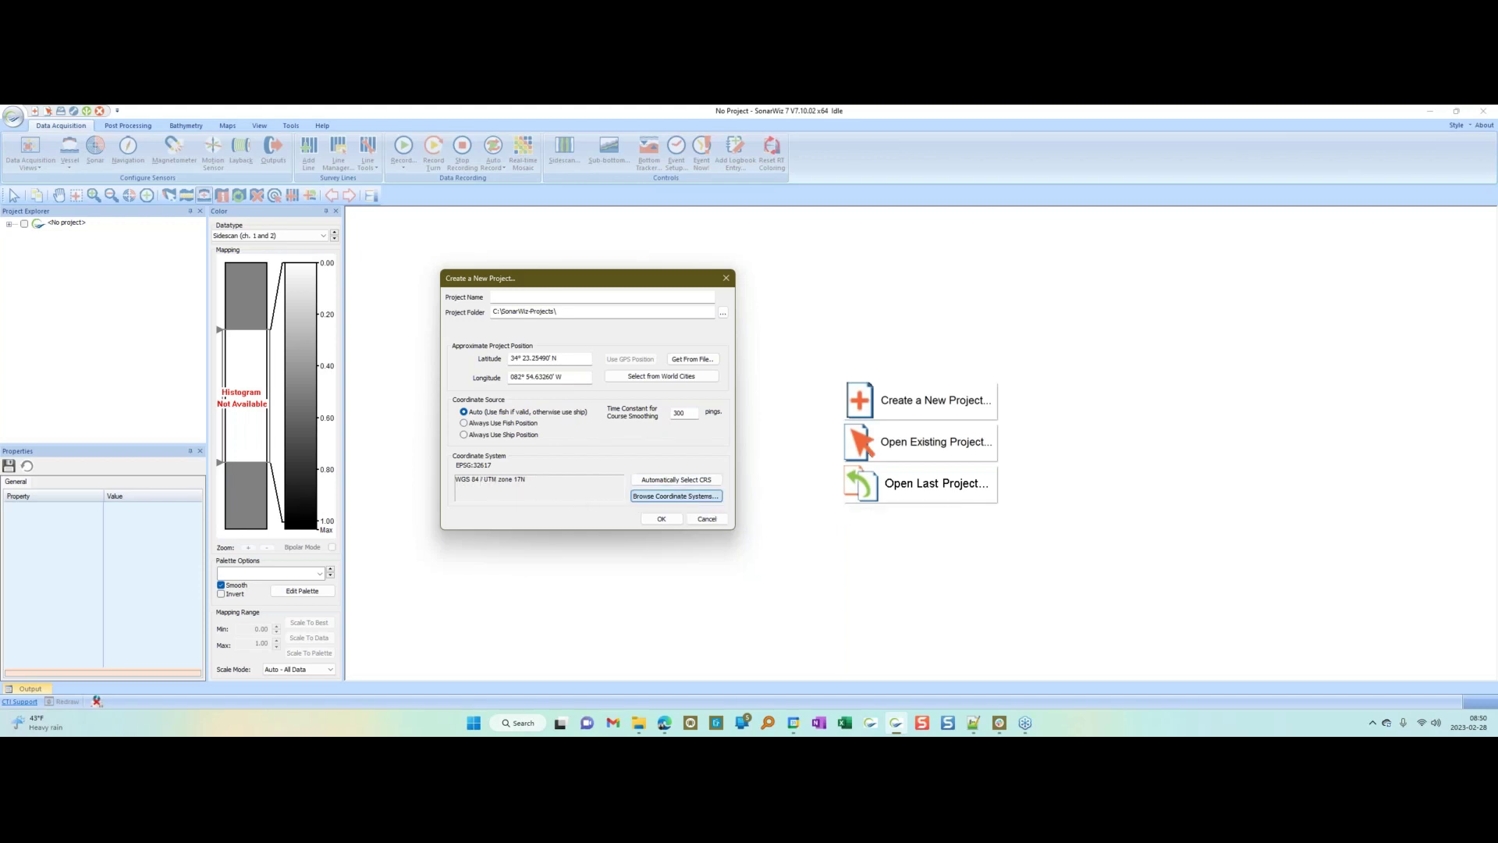
{"action": "left_click_drag", "start_coordinate": [553, 221], "coordinate": [755, 227]}
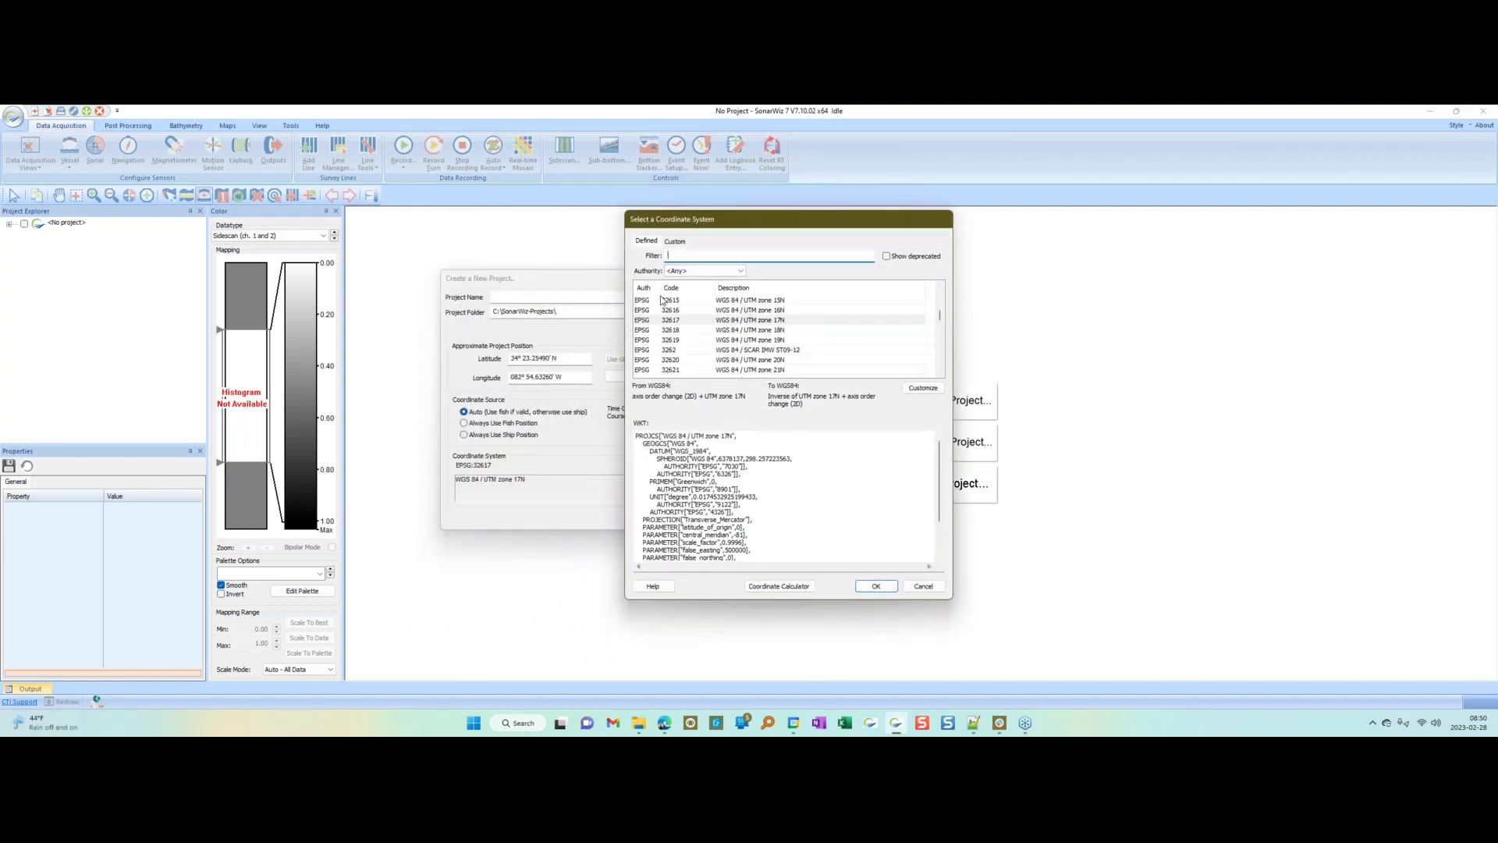
{"action": "left_click", "coordinate": [700, 271]}
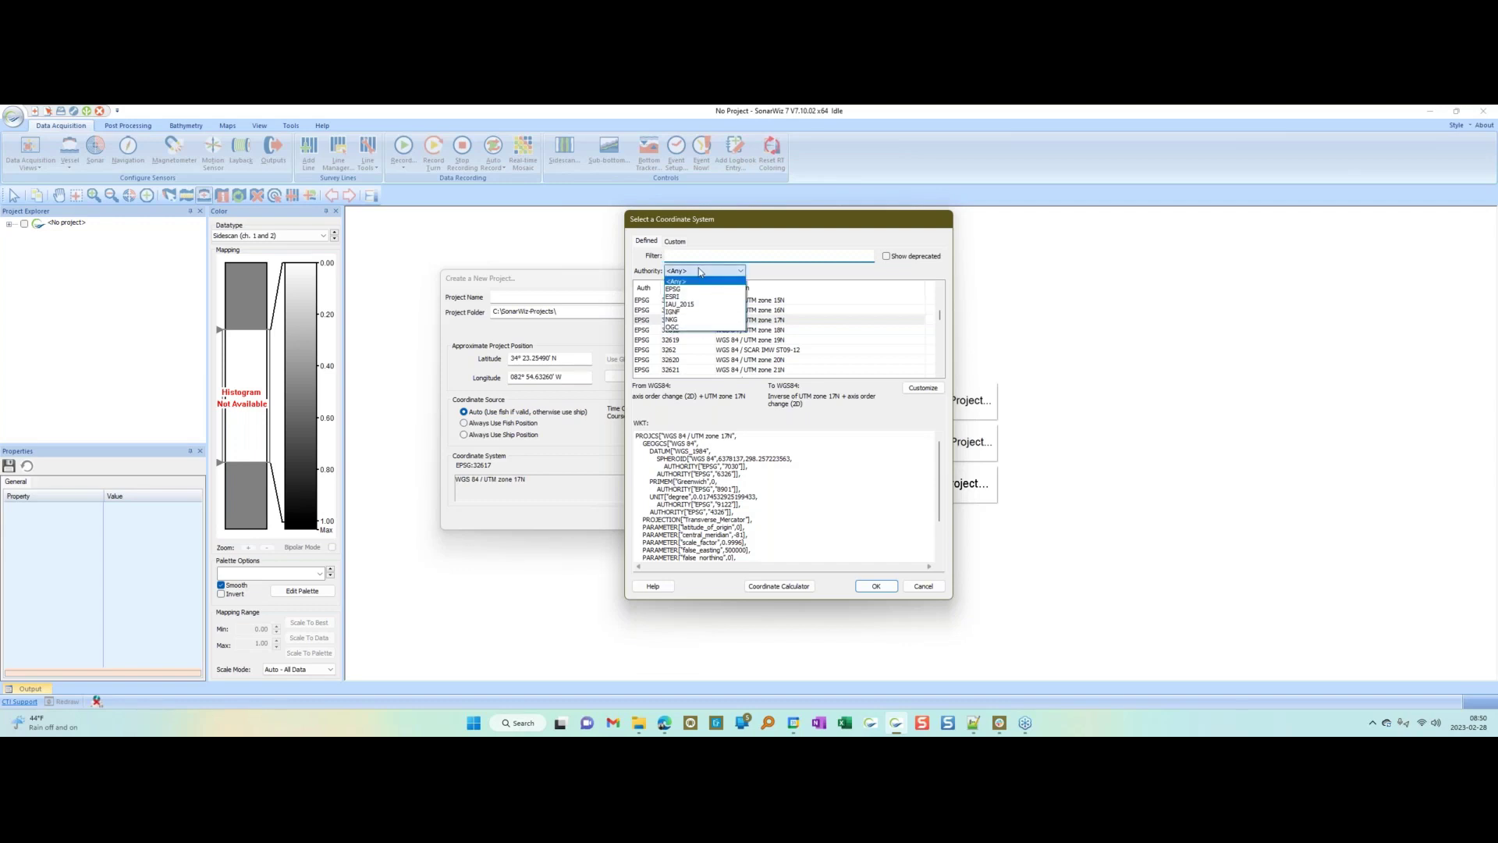
{"action": "left_click", "coordinate": [698, 290]}
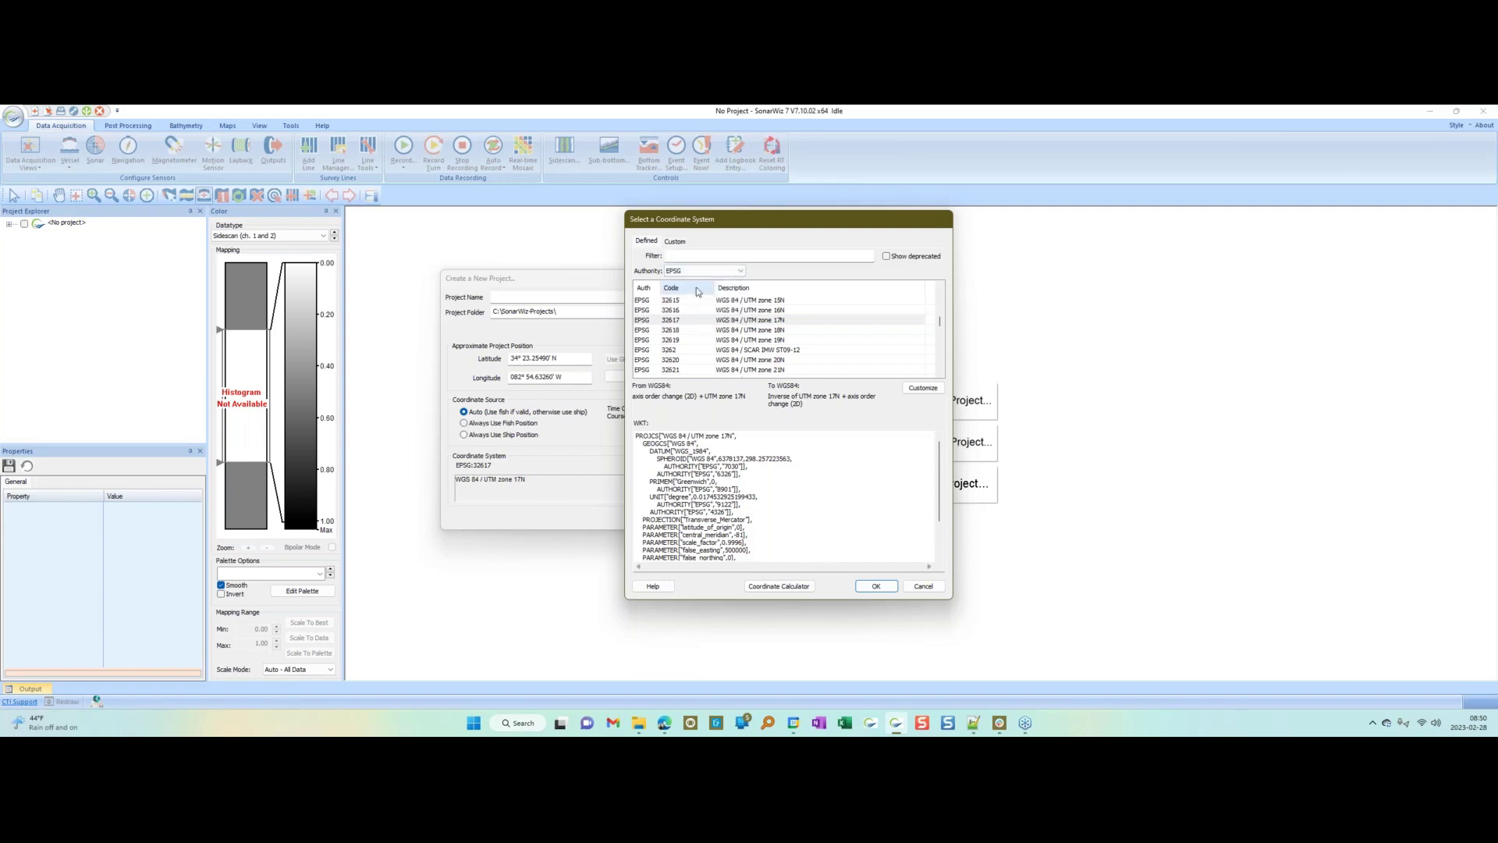
{"action": "left_click", "coordinate": [694, 271]}
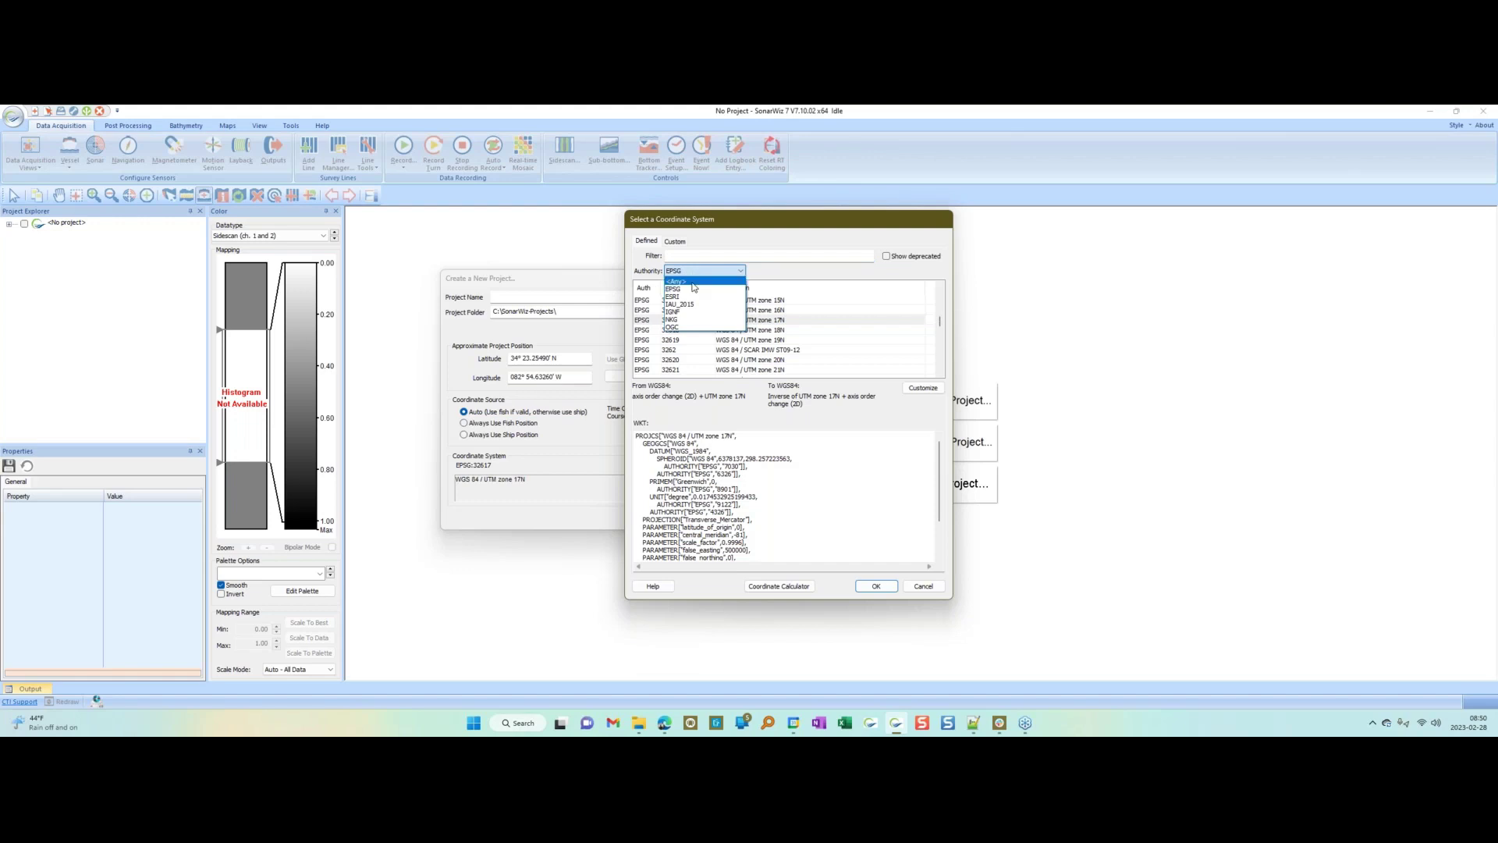
{"action": "left_click", "coordinate": [675, 297]}
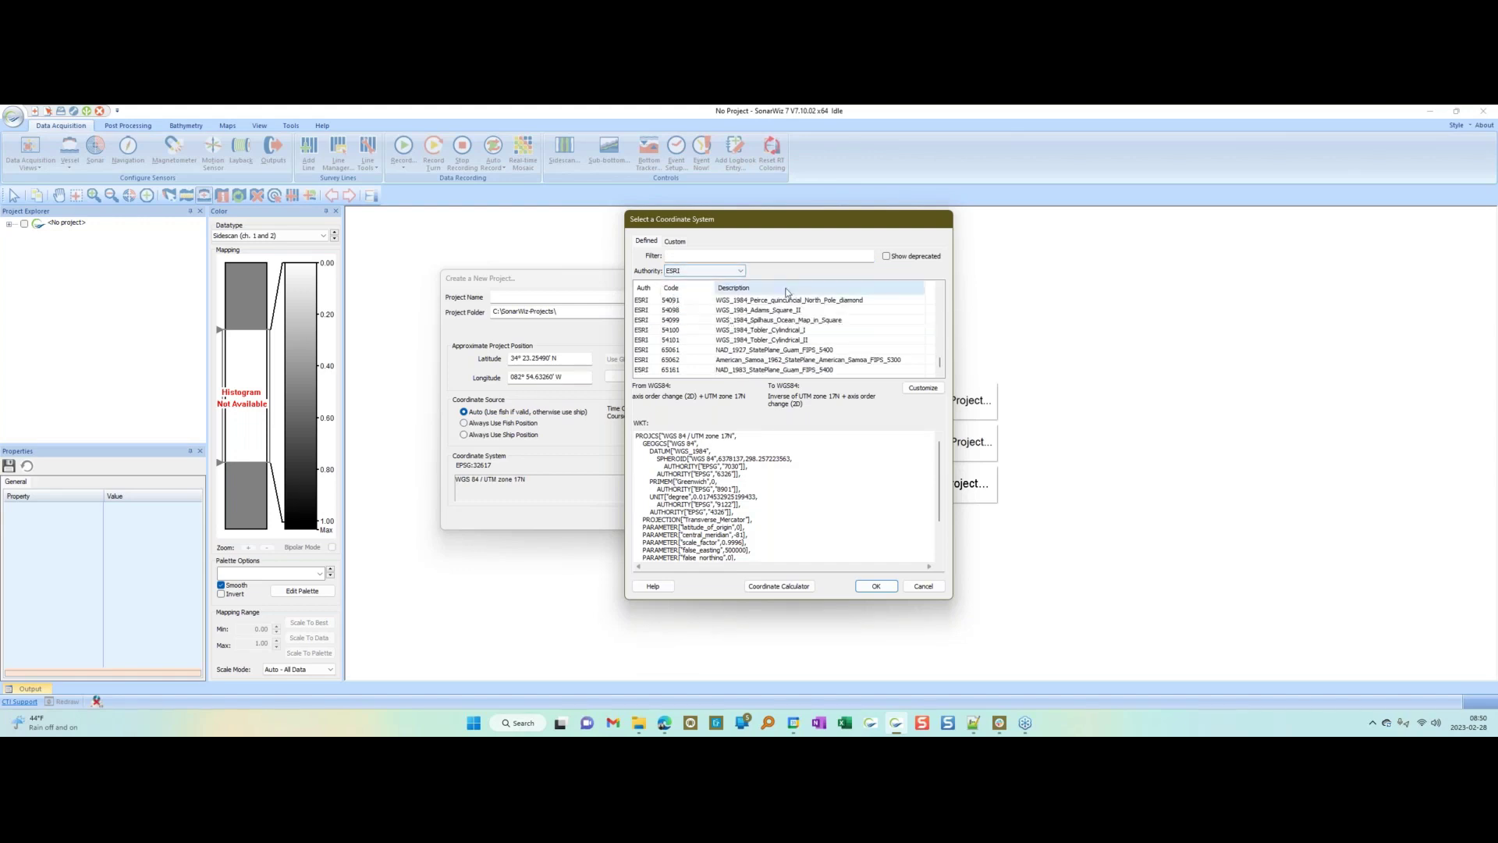
{"action": "left_click", "coordinate": [694, 272]}
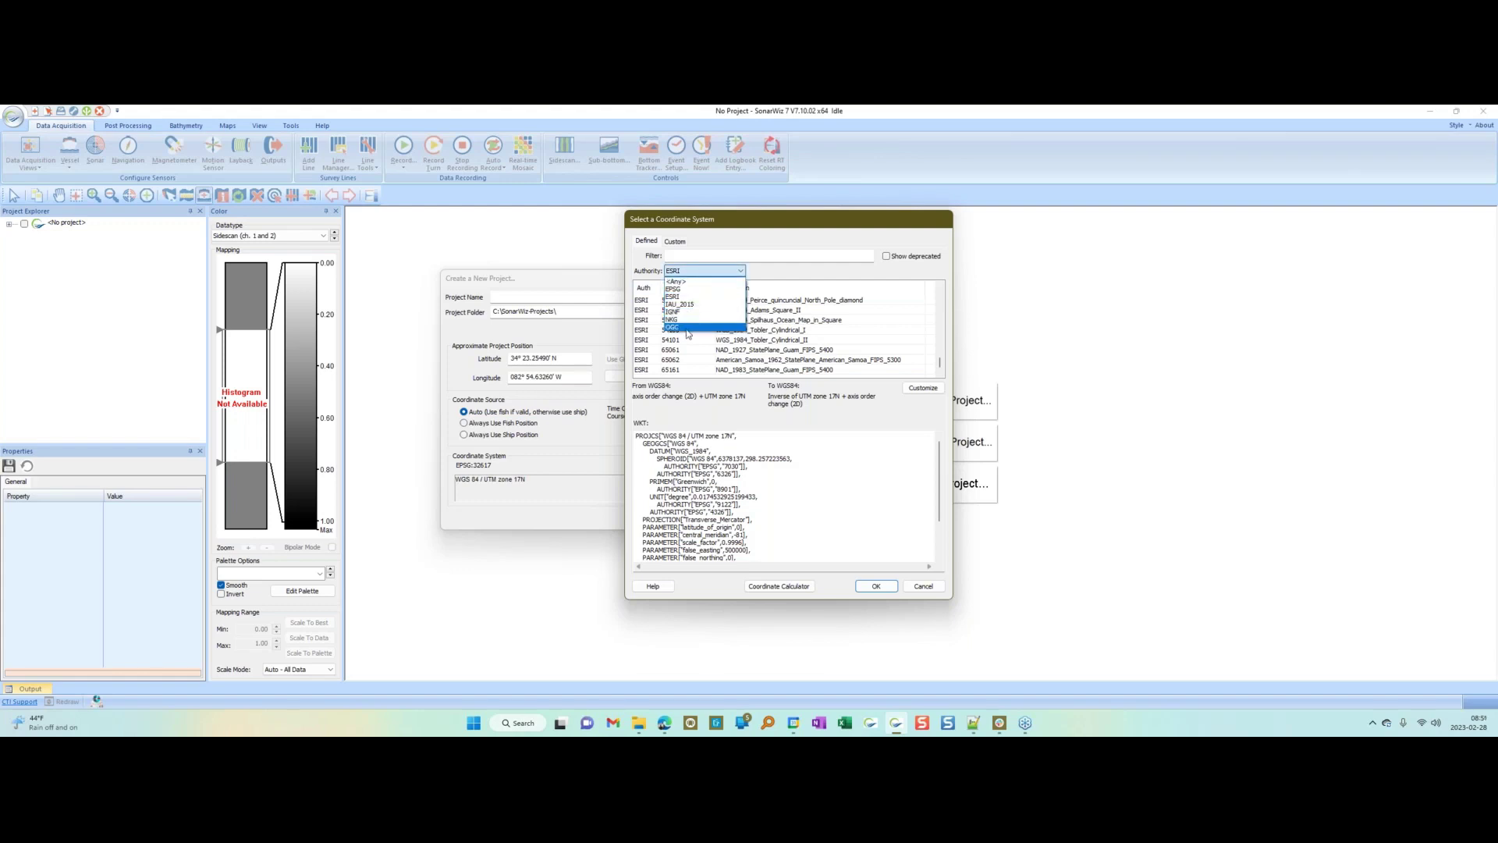
{"action": "left_click", "coordinate": [682, 290]}
Step: Filter the coordinate systems by 17N and select NAD83 / UTM zone 17N, EPSG code 26917
{"action": "left_click", "coordinate": [690, 254]}
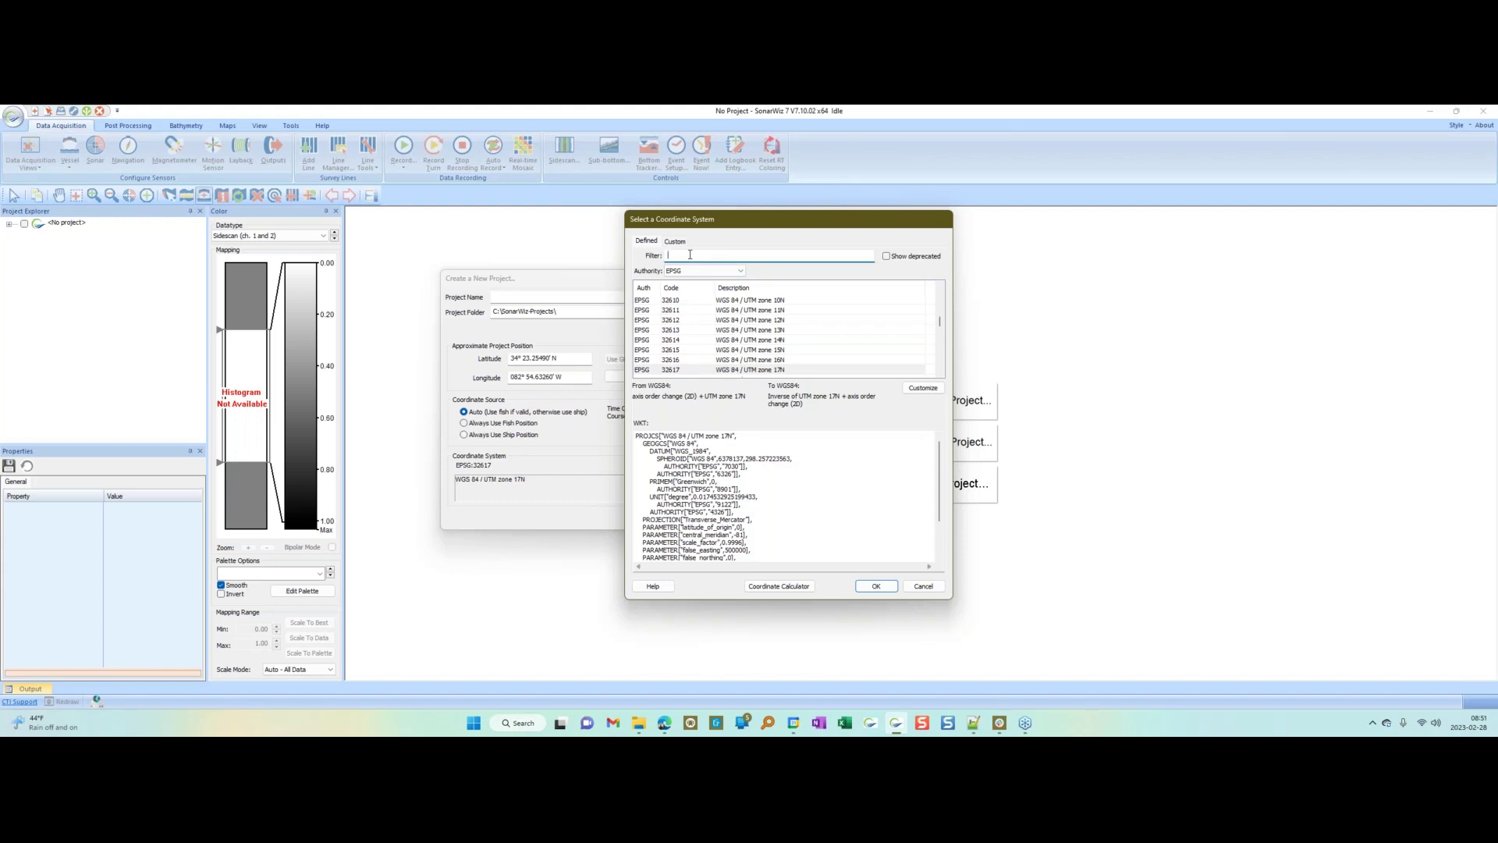
{"action": "type", "text": "17N"}
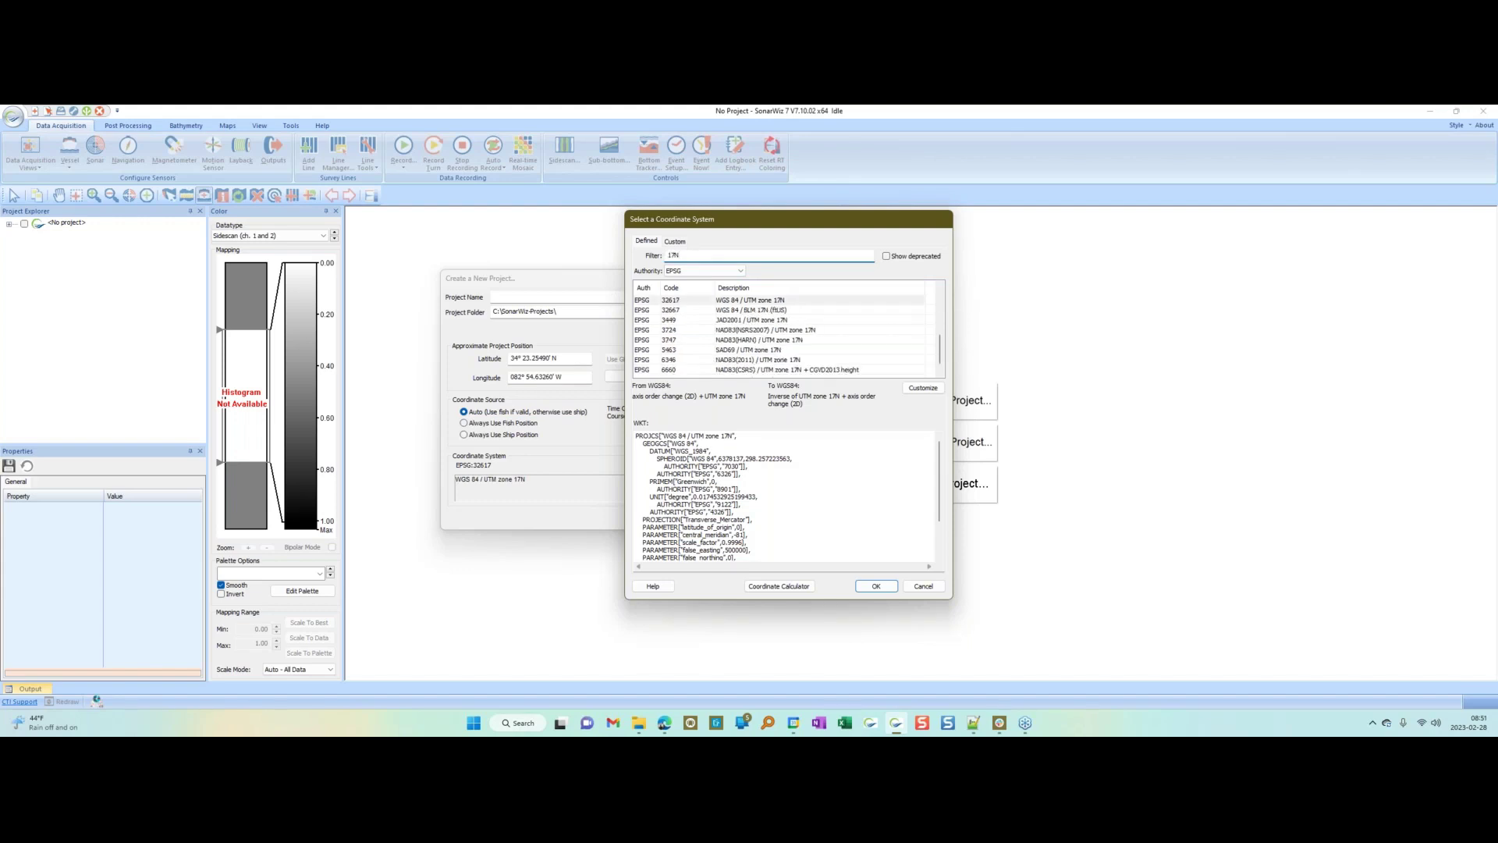
{"action": "scroll", "coordinate": [941, 328], "scroll_direction": "up", "scroll_amount": 2}
{"action": "scroll", "coordinate": [945, 322], "scroll_direction": "up", "scroll_amount": 2}
{"action": "scroll", "coordinate": [948, 328], "scroll_direction": "down", "scroll_amount": 4}
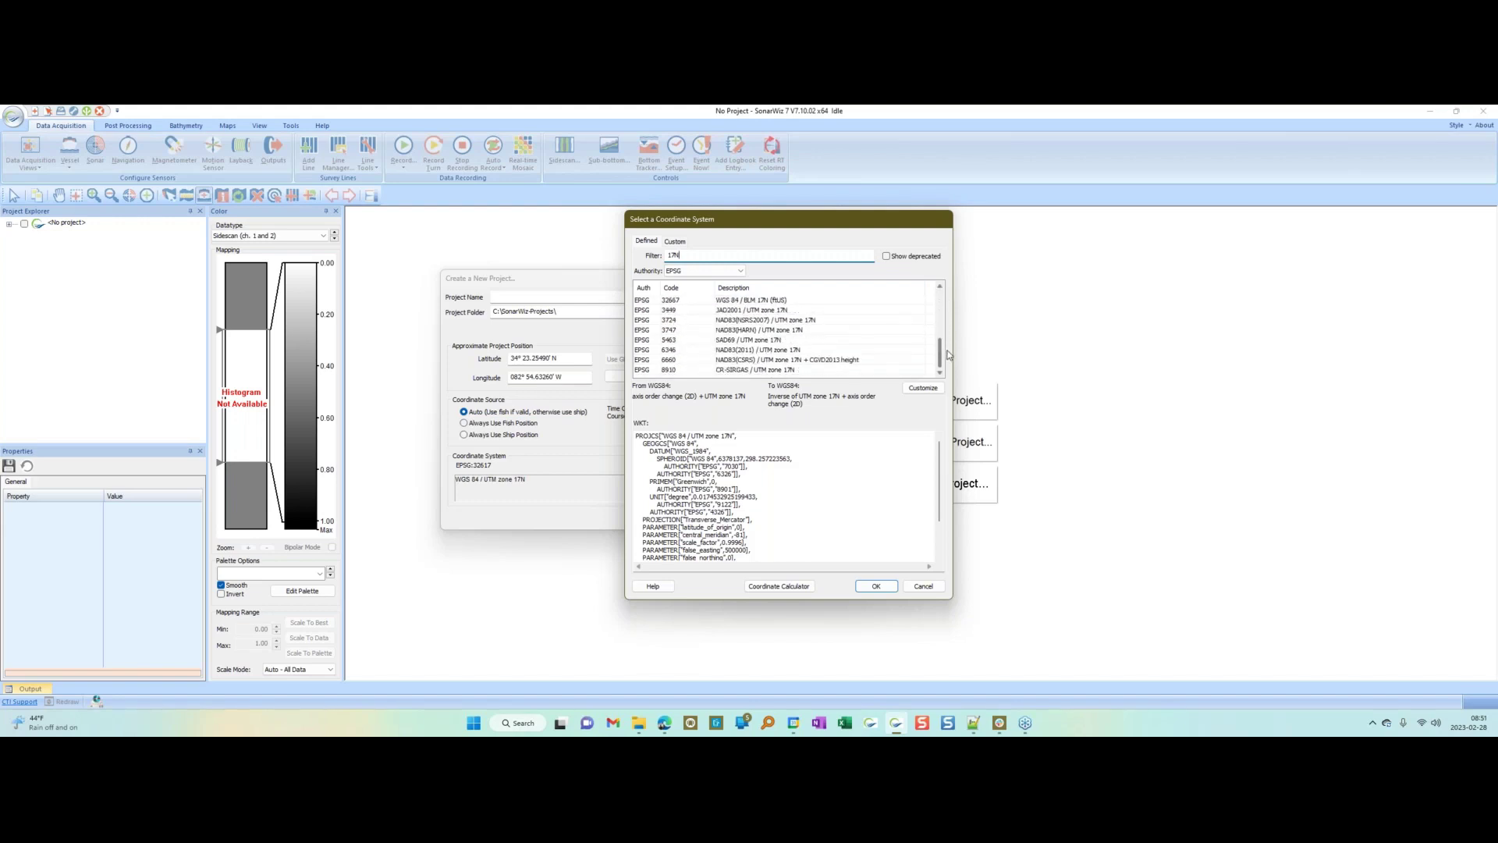
{"action": "scroll", "coordinate": [945, 339], "scroll_direction": "up", "scroll_amount": 3}
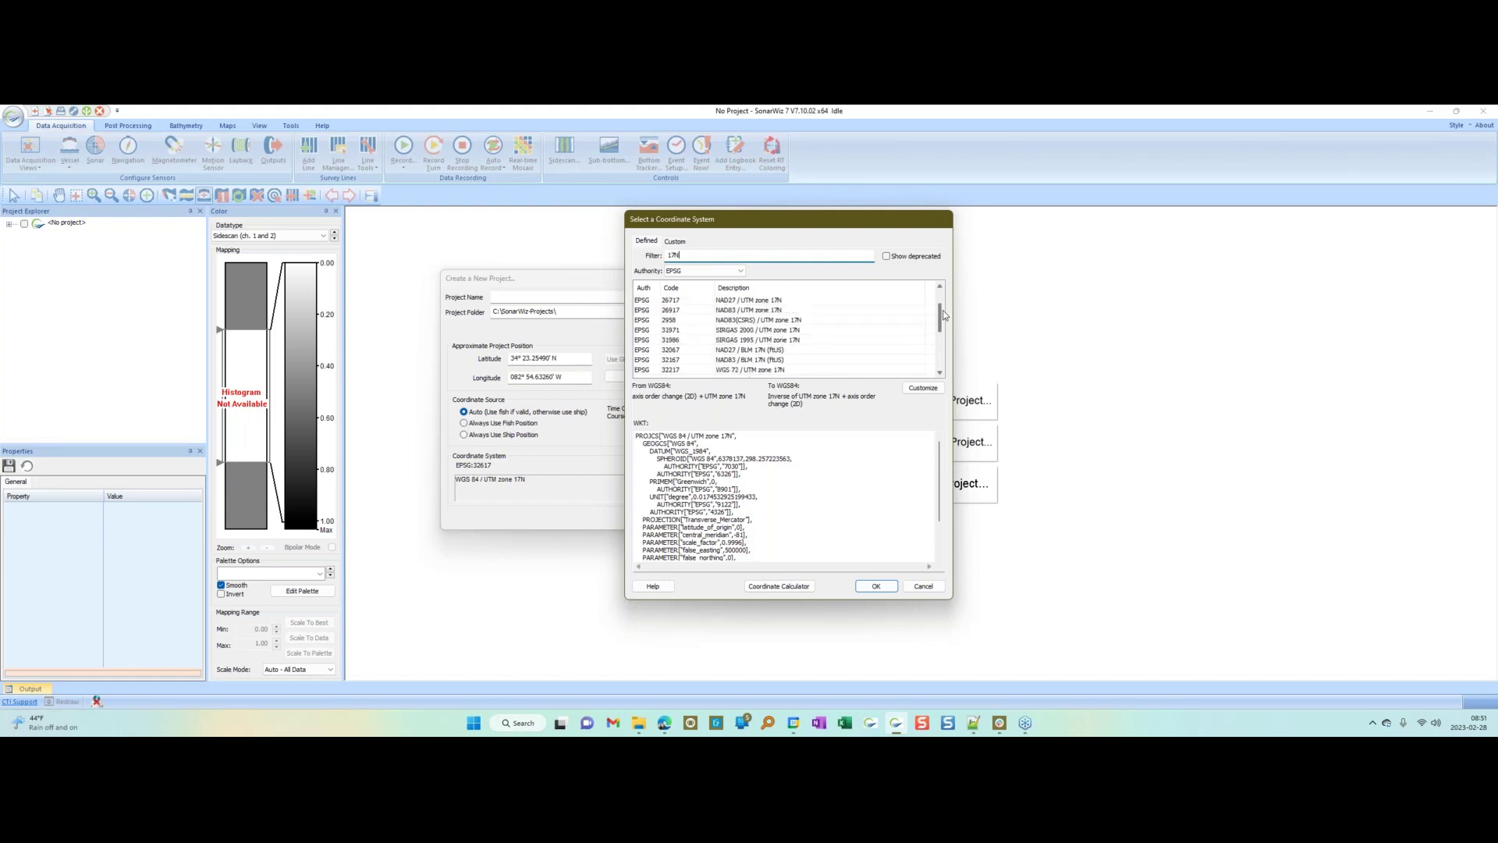
{"action": "left_click", "coordinate": [728, 312]}
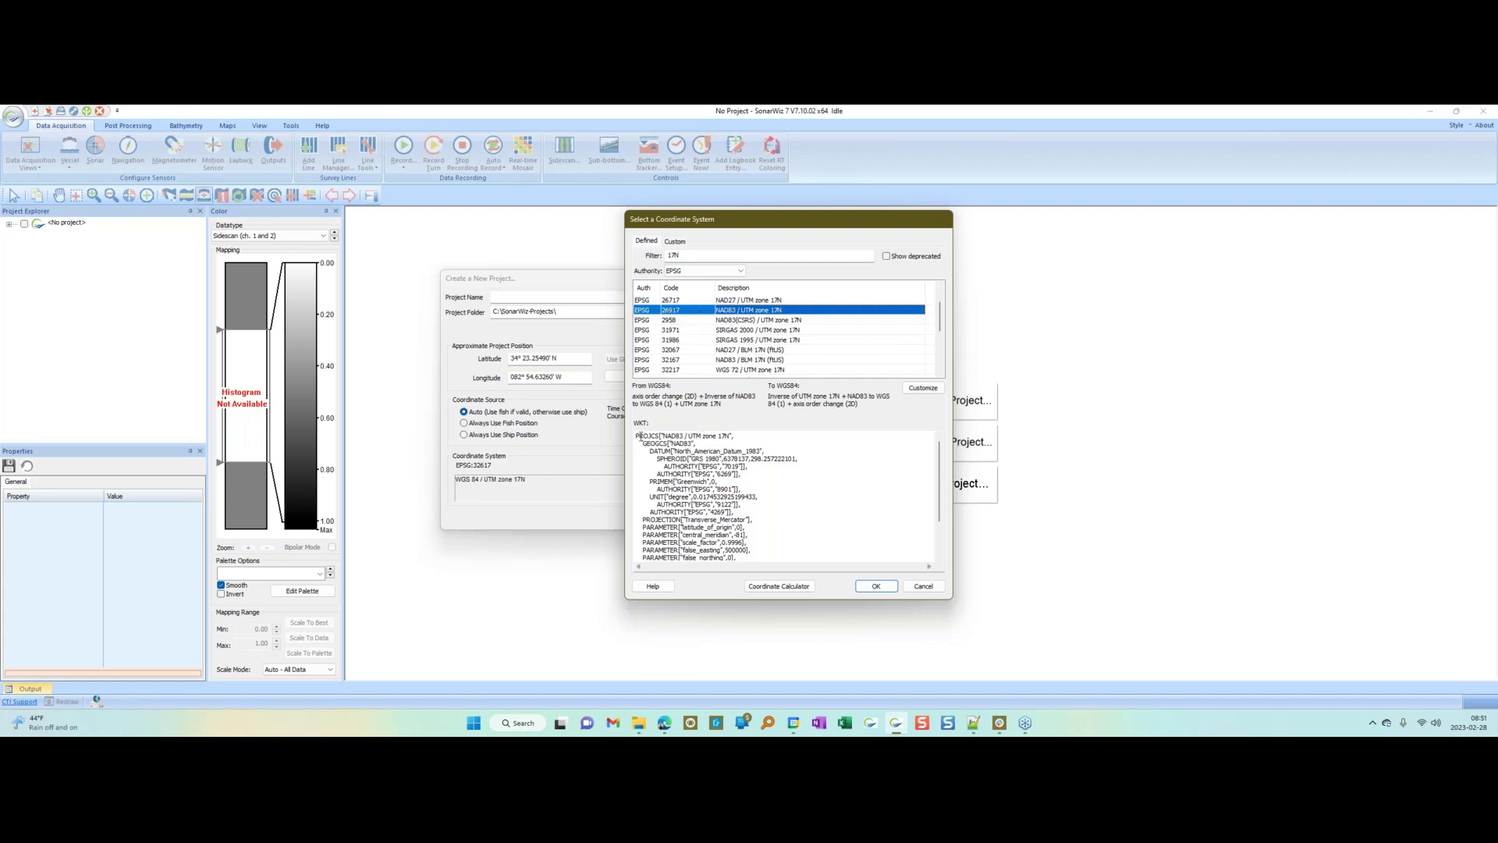
Step: Examine the WKT definition of the selected coordinate system, including its name and projection parameters
{"action": "left_click_drag", "start_coordinate": [637, 438], "coordinate": [752, 564]}
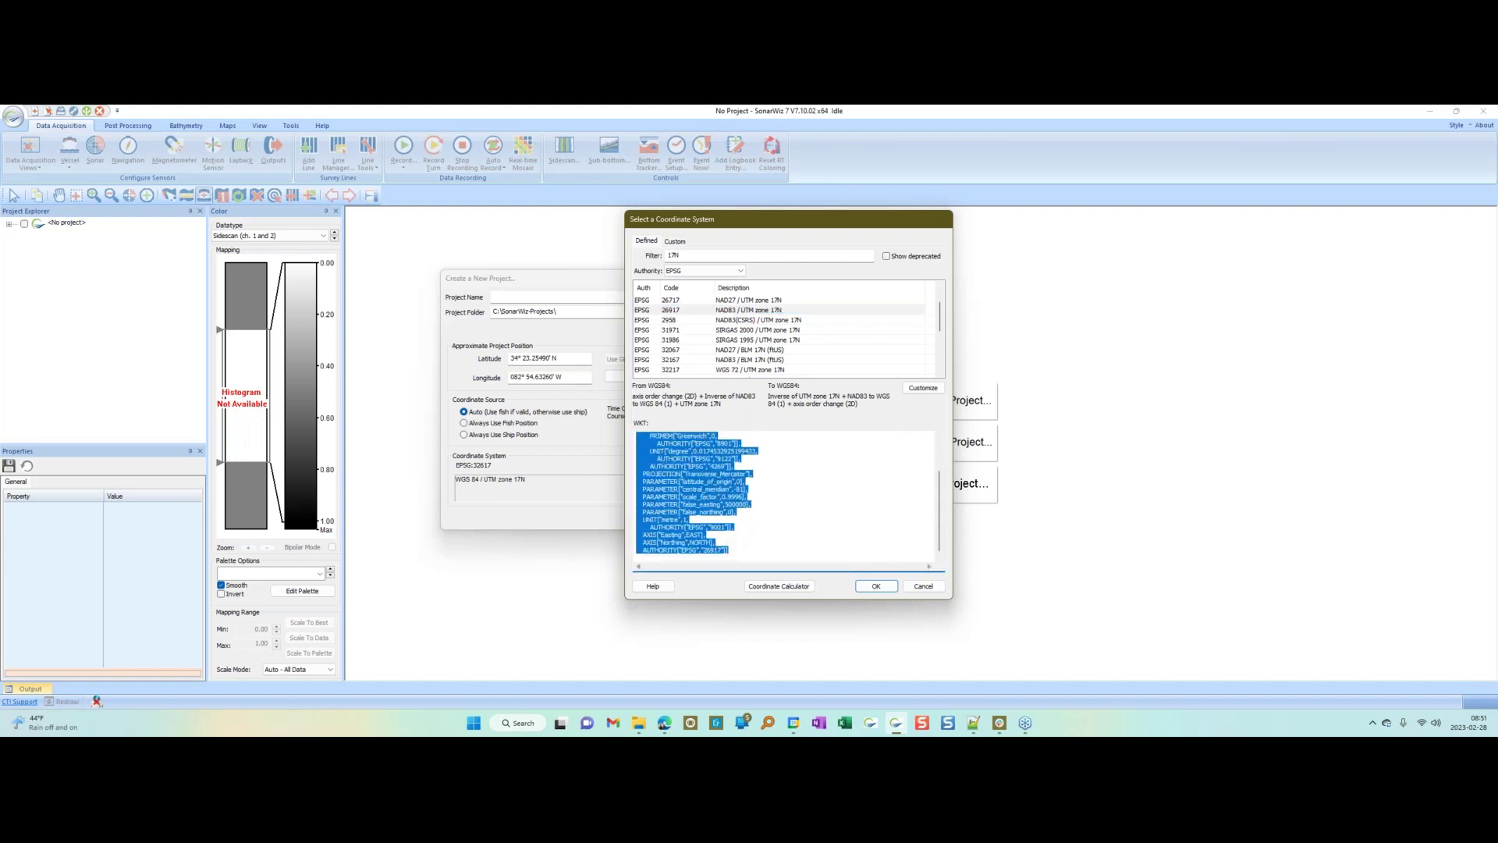
{"action": "scroll", "coordinate": [939, 507], "scroll_direction": "up", "scroll_amount": 2}
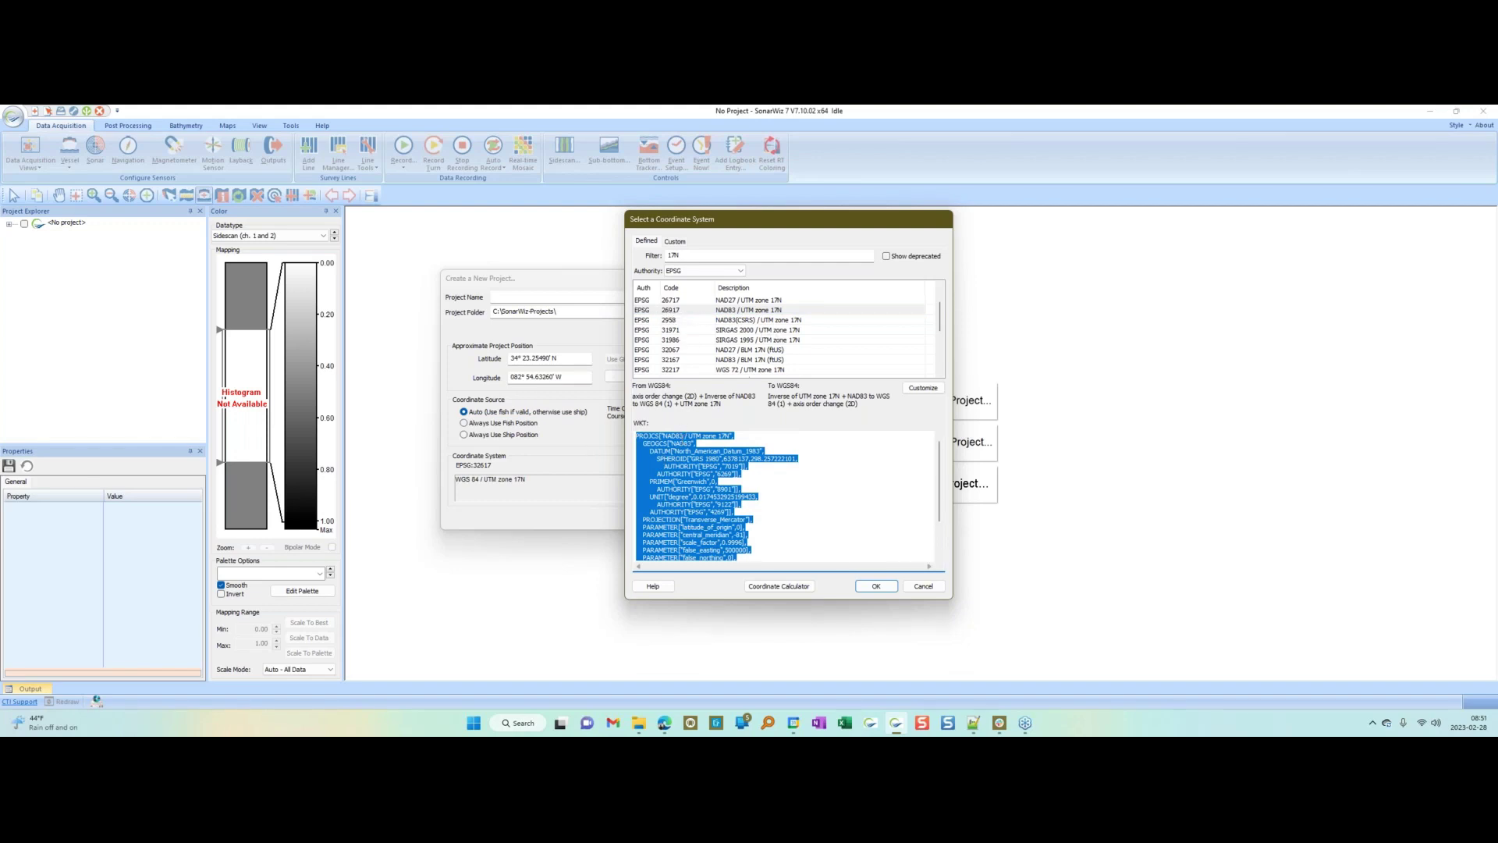
{"action": "left_click", "coordinate": [667, 437]}
{"action": "left_click_drag", "start_coordinate": [665, 436], "coordinate": [733, 435]}
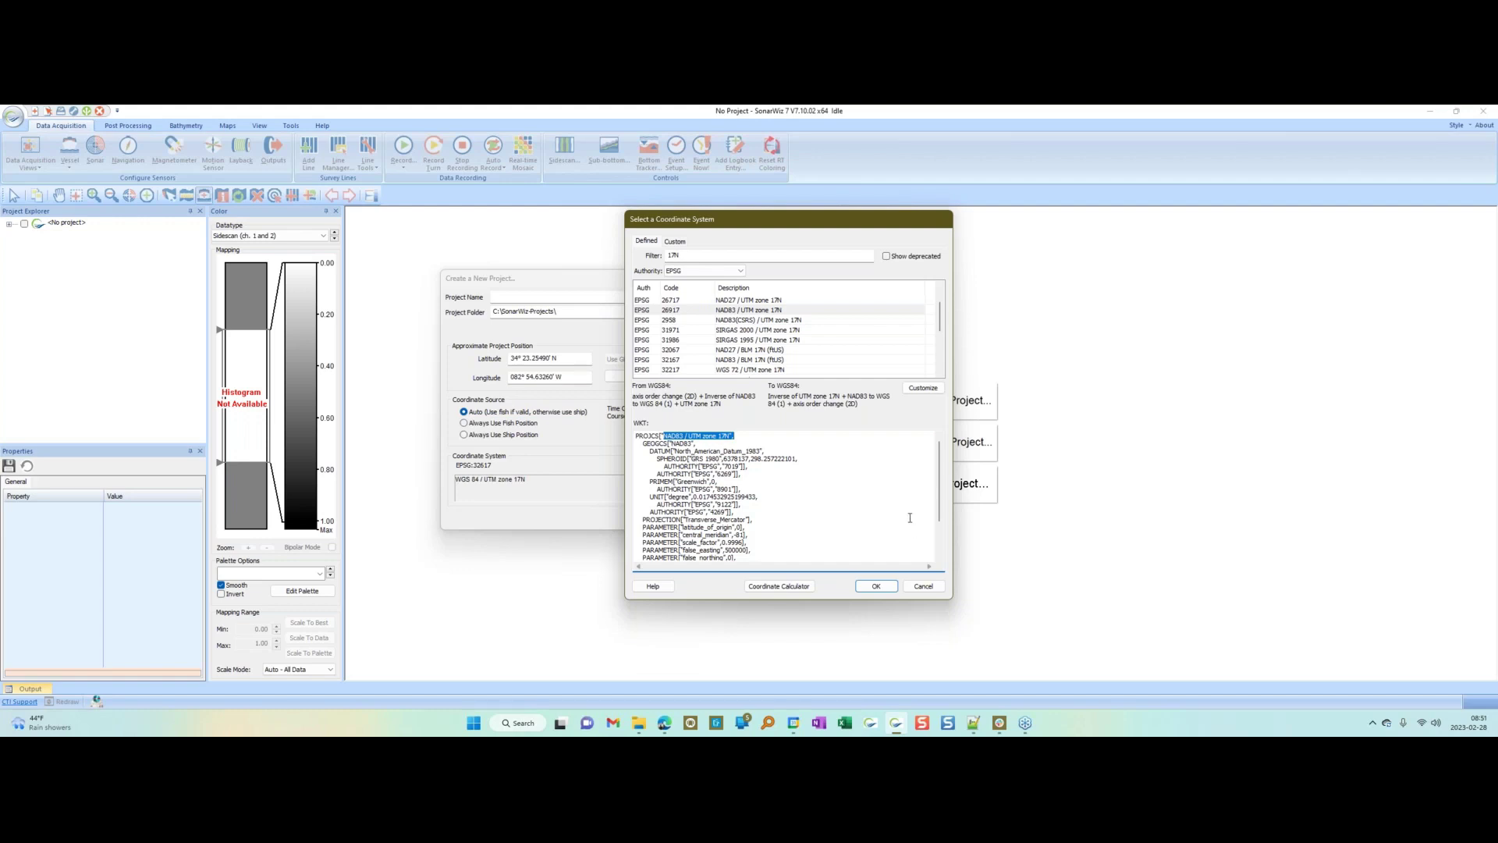
{"action": "left_click_drag", "start_coordinate": [940, 500], "coordinate": [944, 528]}
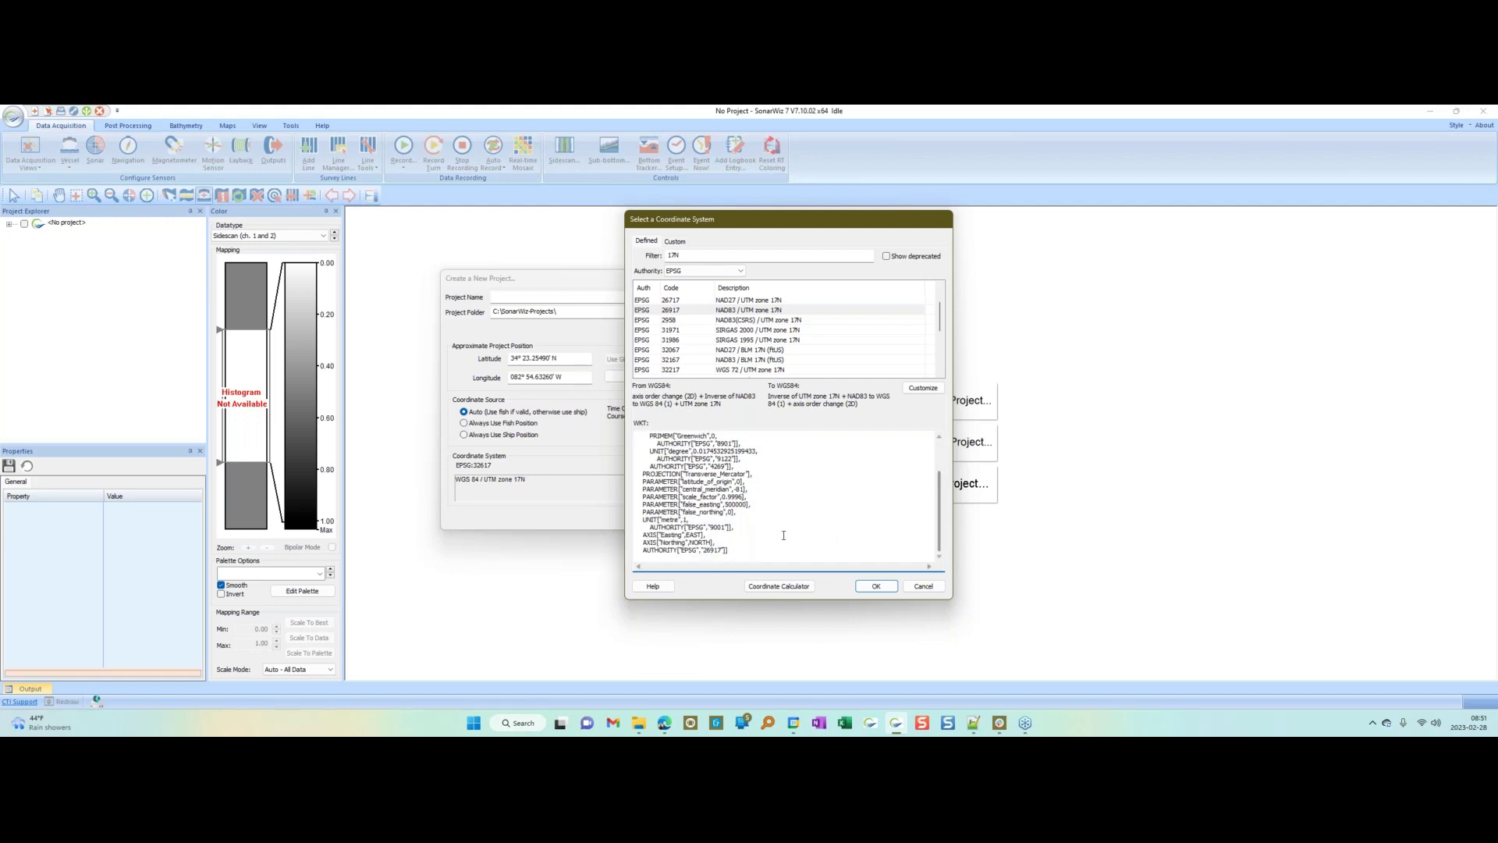
{"action": "left_click_drag", "start_coordinate": [661, 519], "coordinate": [677, 519]}
{"action": "scroll", "coordinate": [707, 515], "scroll_direction": "up", "scroll_amount": 2}
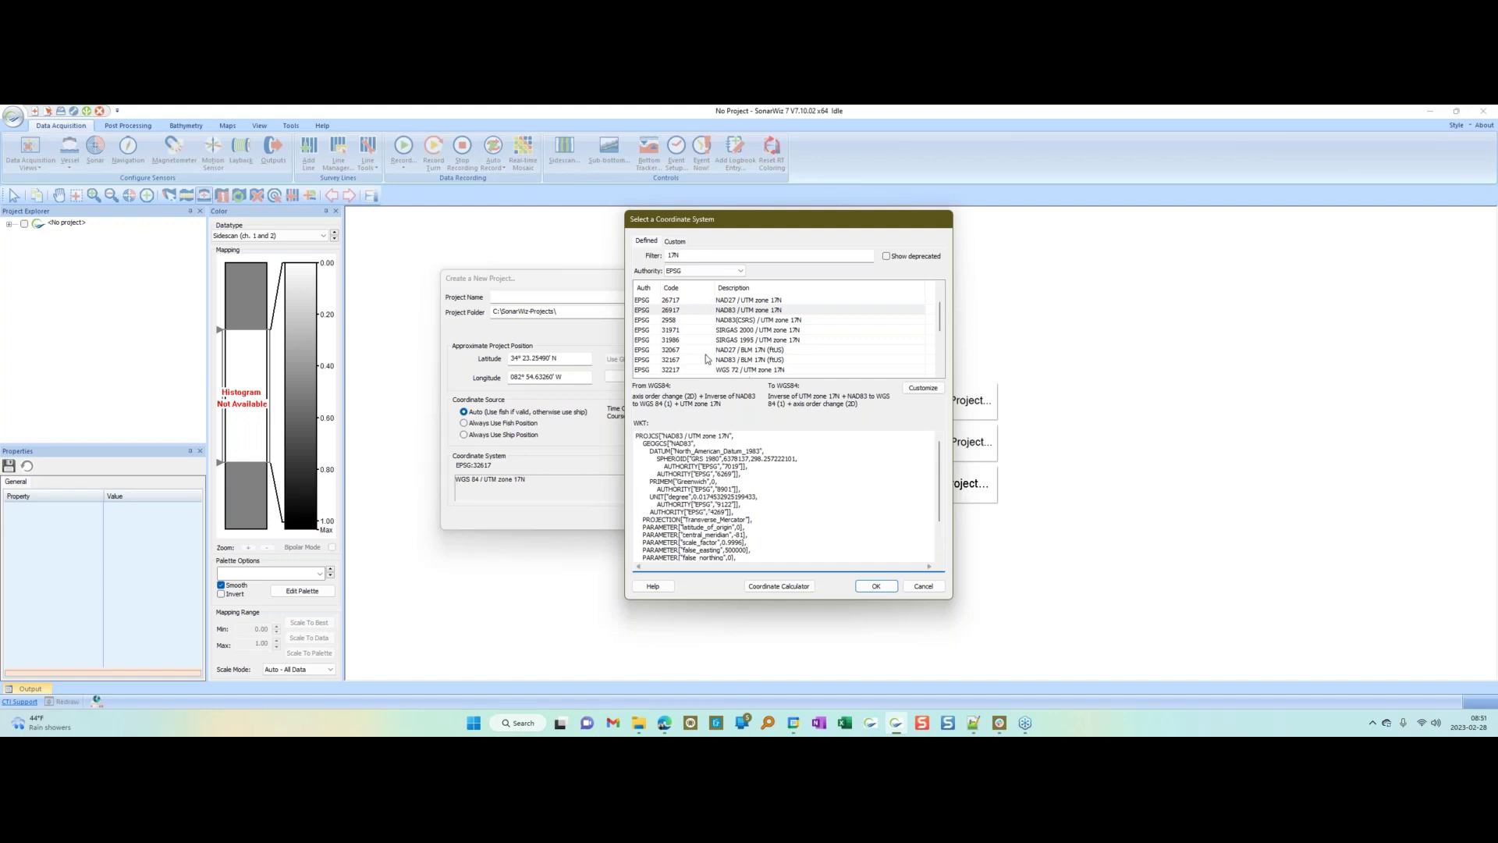
Step: Apply NAD83 / UTM zone 17N to the new project and create it with the name Test_SSS
{"action": "left_click", "coordinate": [696, 312]}
{"action": "left_click", "coordinate": [875, 586]}
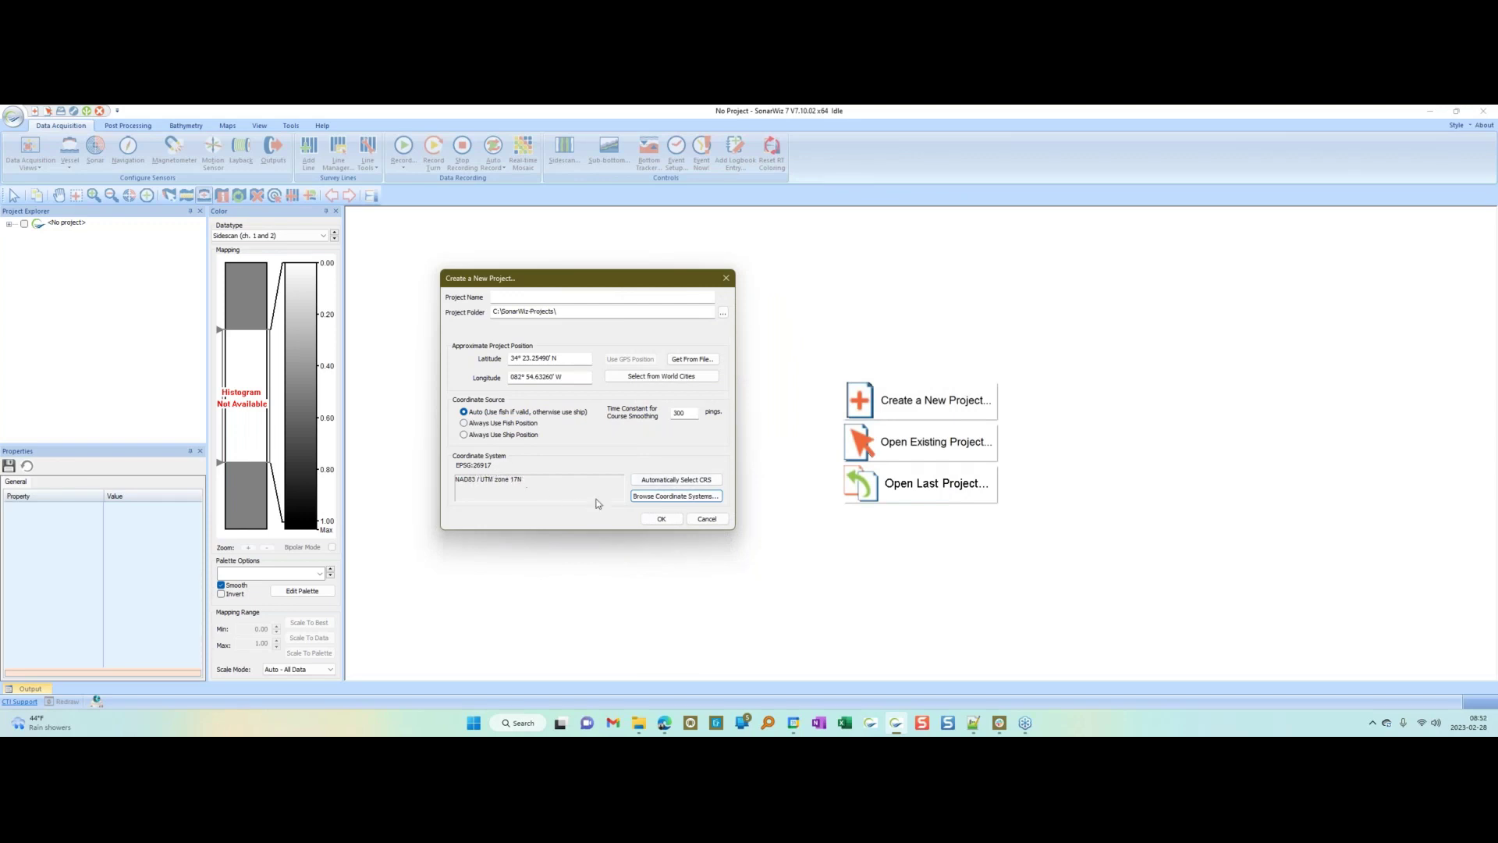
{"action": "left_click", "coordinate": [658, 520]}
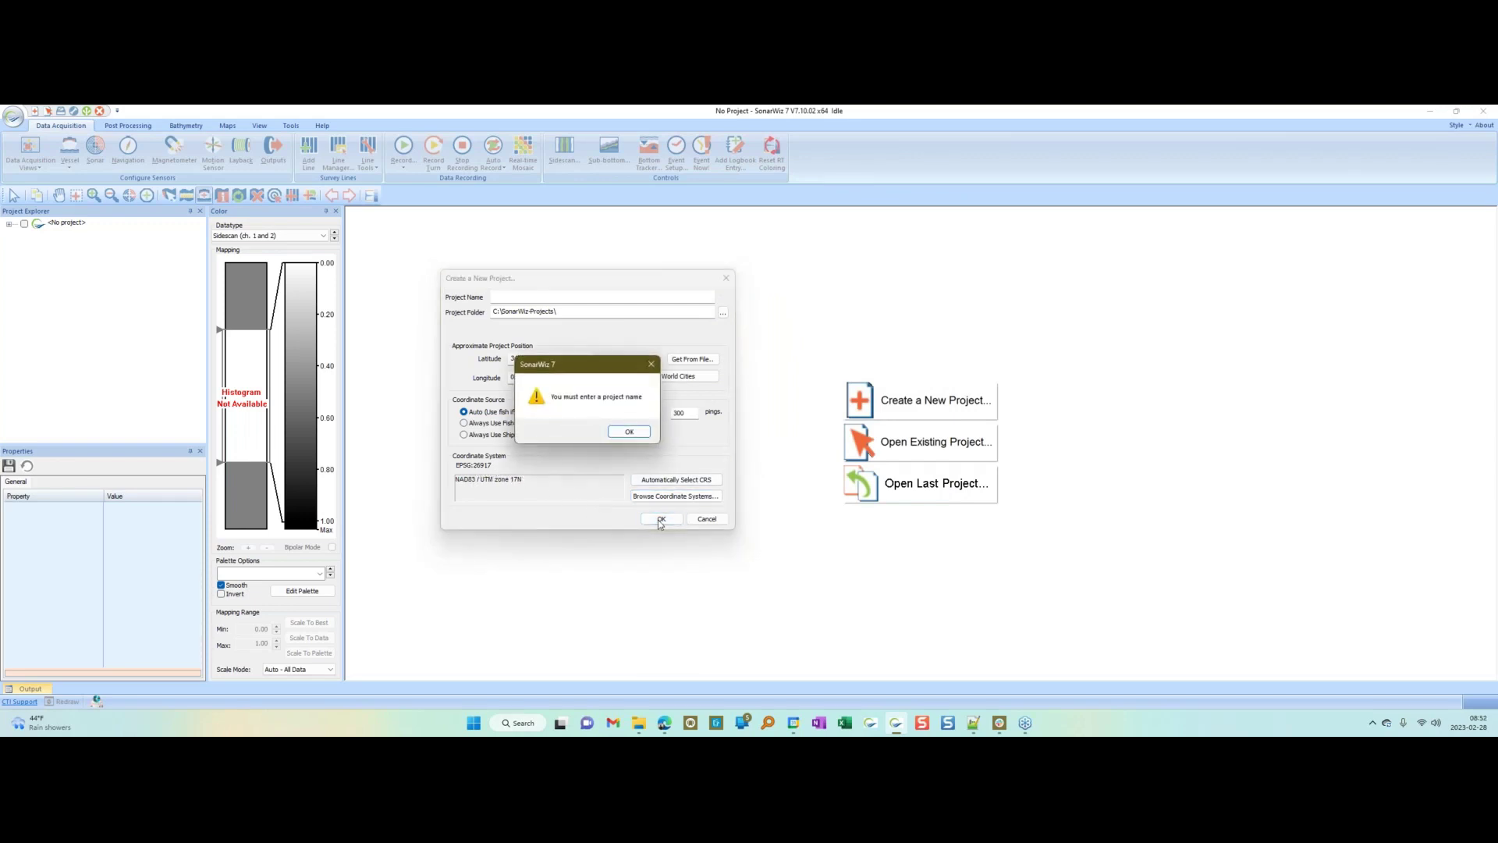
{"action": "left_click", "coordinate": [629, 432]}
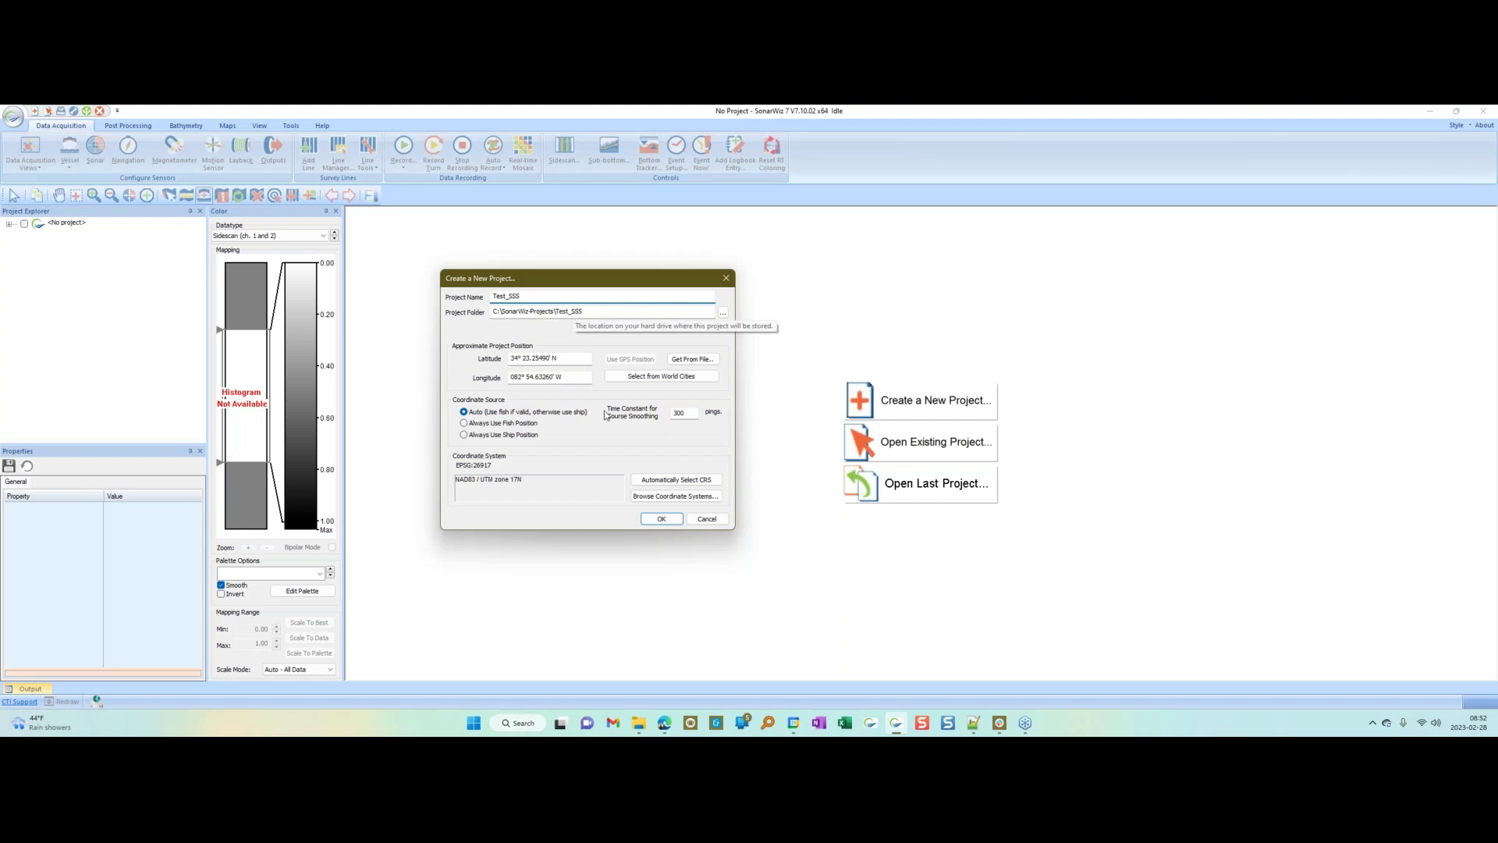
{"action": "left_click", "coordinate": [661, 520]}
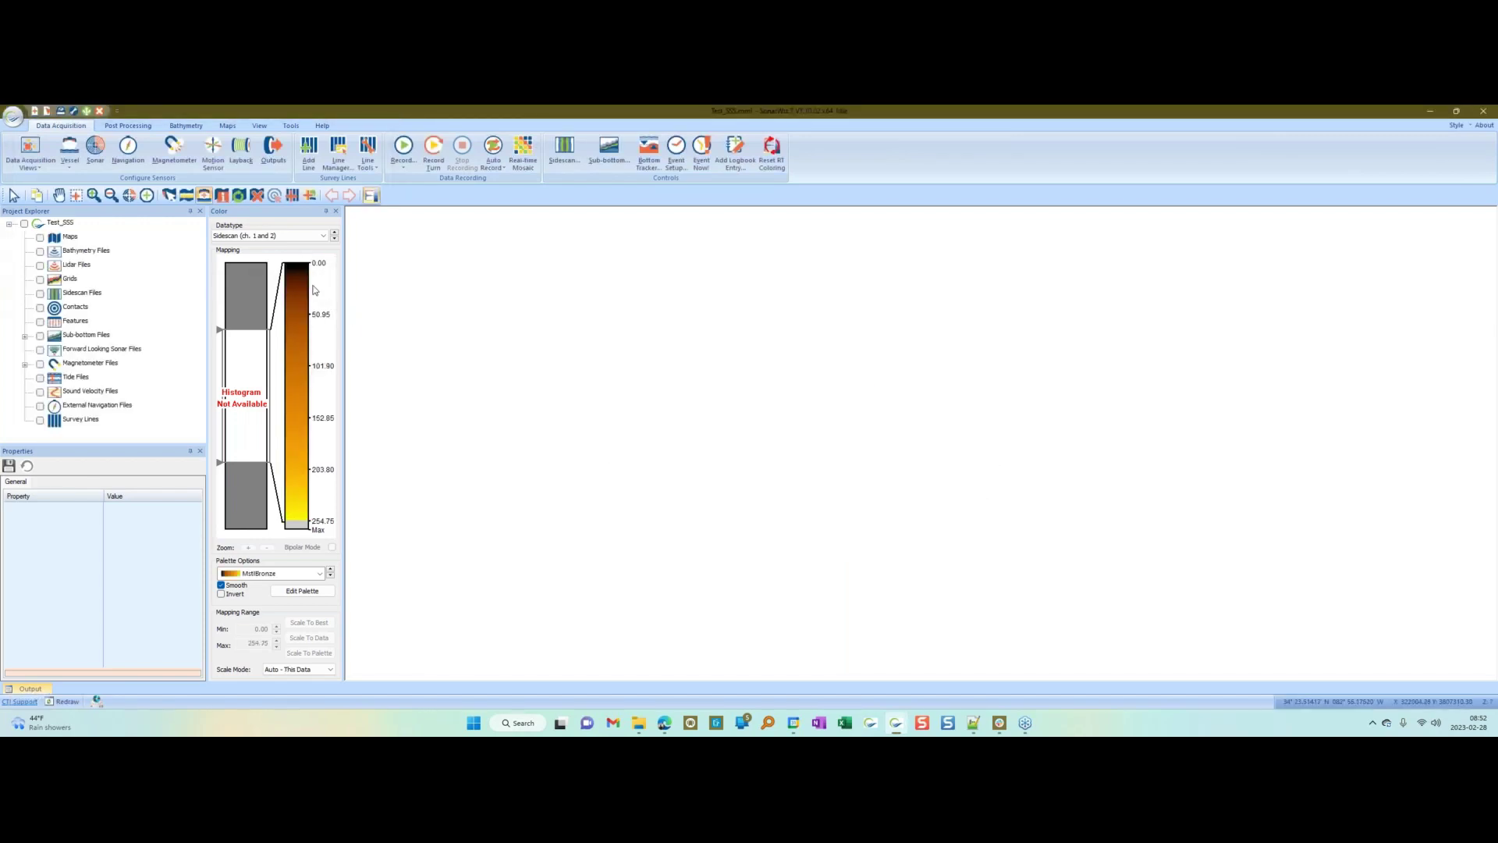
Step: Check the coordinate system in the new project's configuration and close it without making changes
{"action": "left_click", "coordinate": [74, 111]}
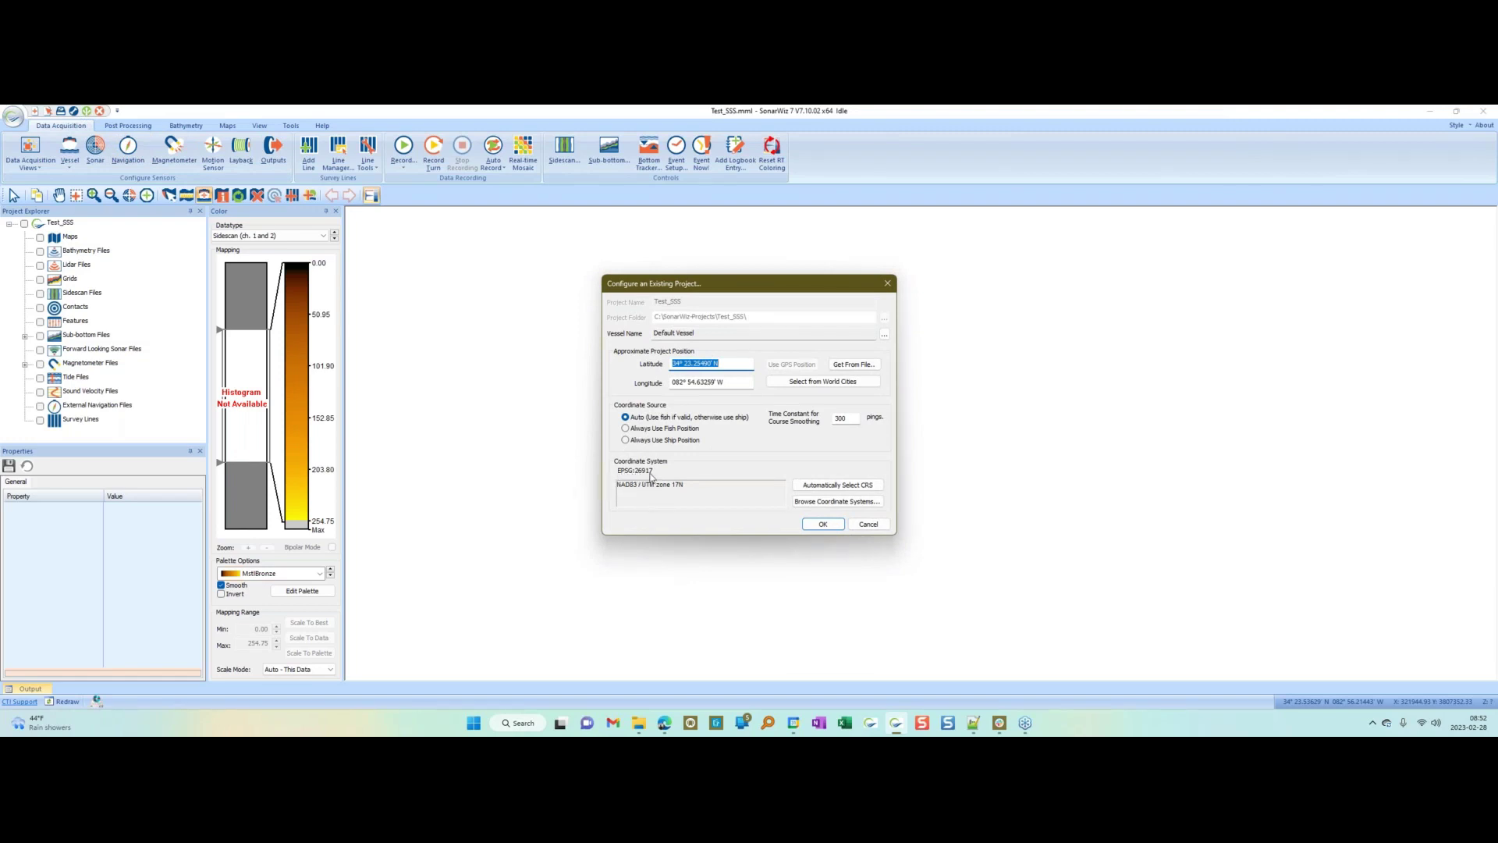
{"action": "left_click", "coordinate": [862, 524]}
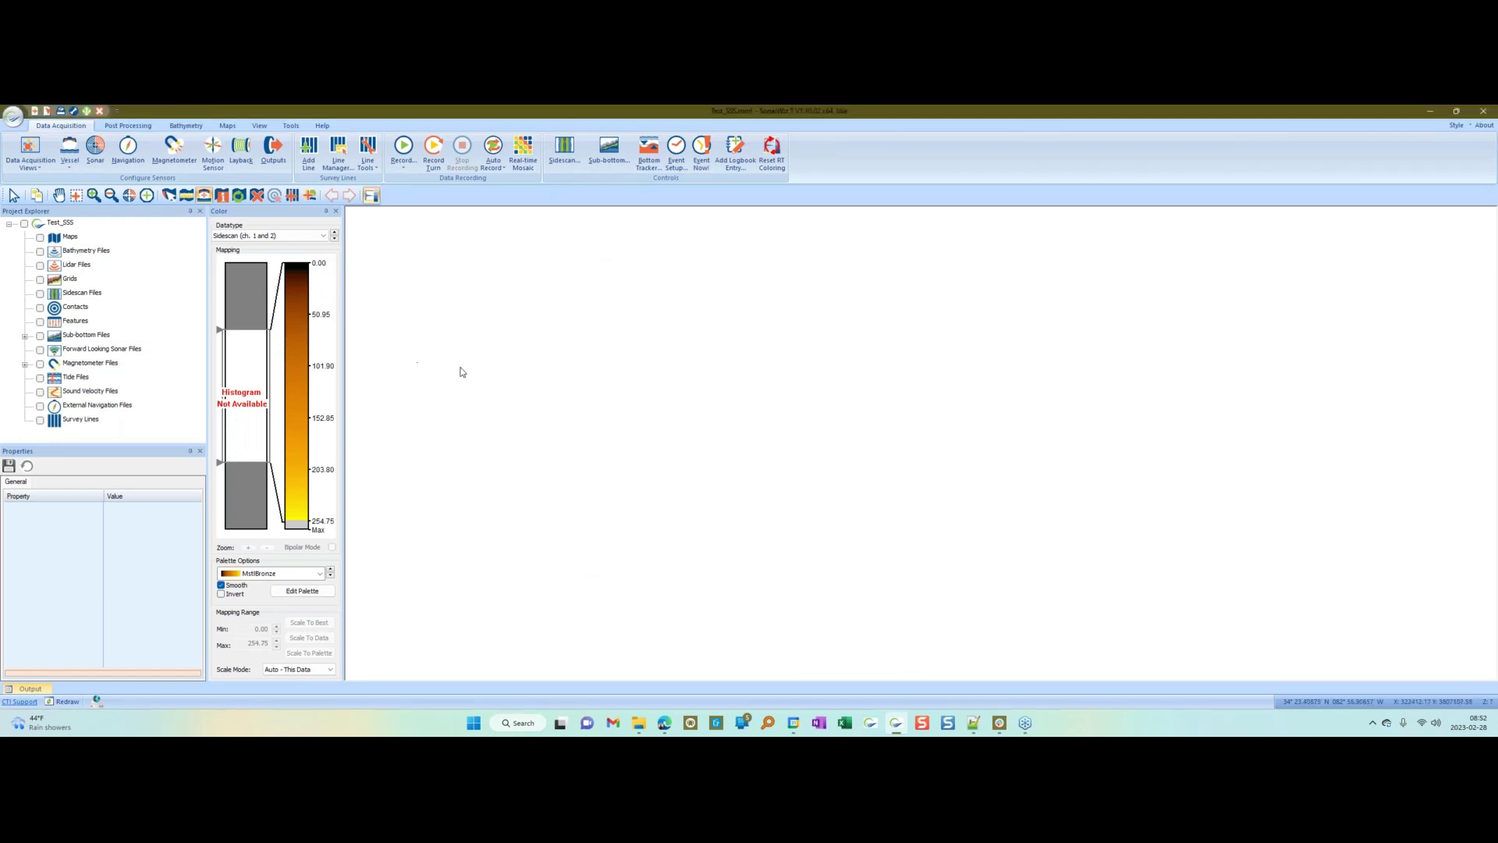
Step: Import the sidescan file 0006_1545_Binned.jsf into the project
{"action": "left_click", "coordinate": [133, 127]}
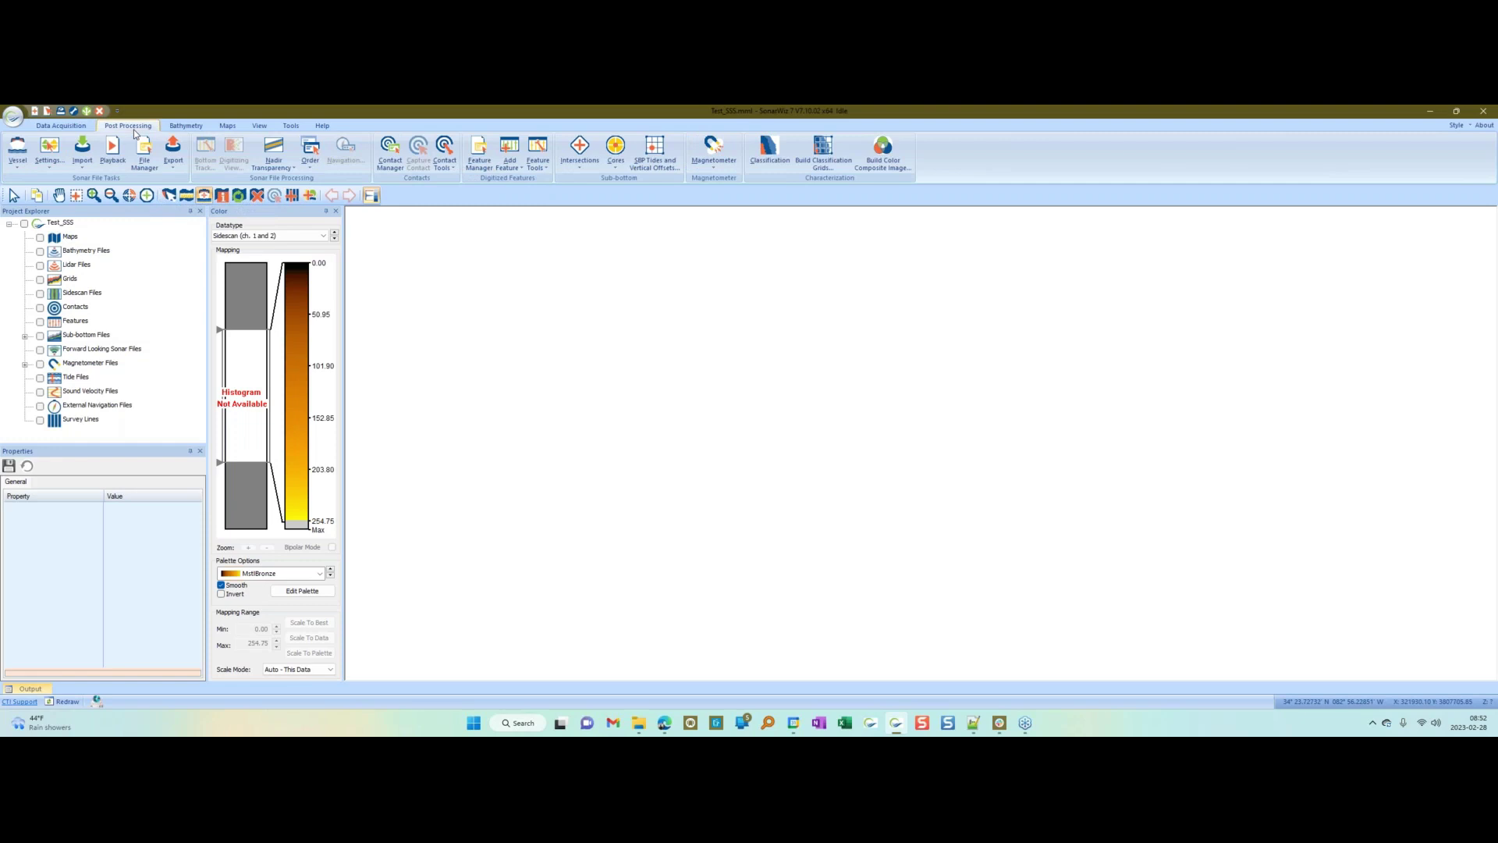
{"action": "left_click", "coordinate": [83, 157]}
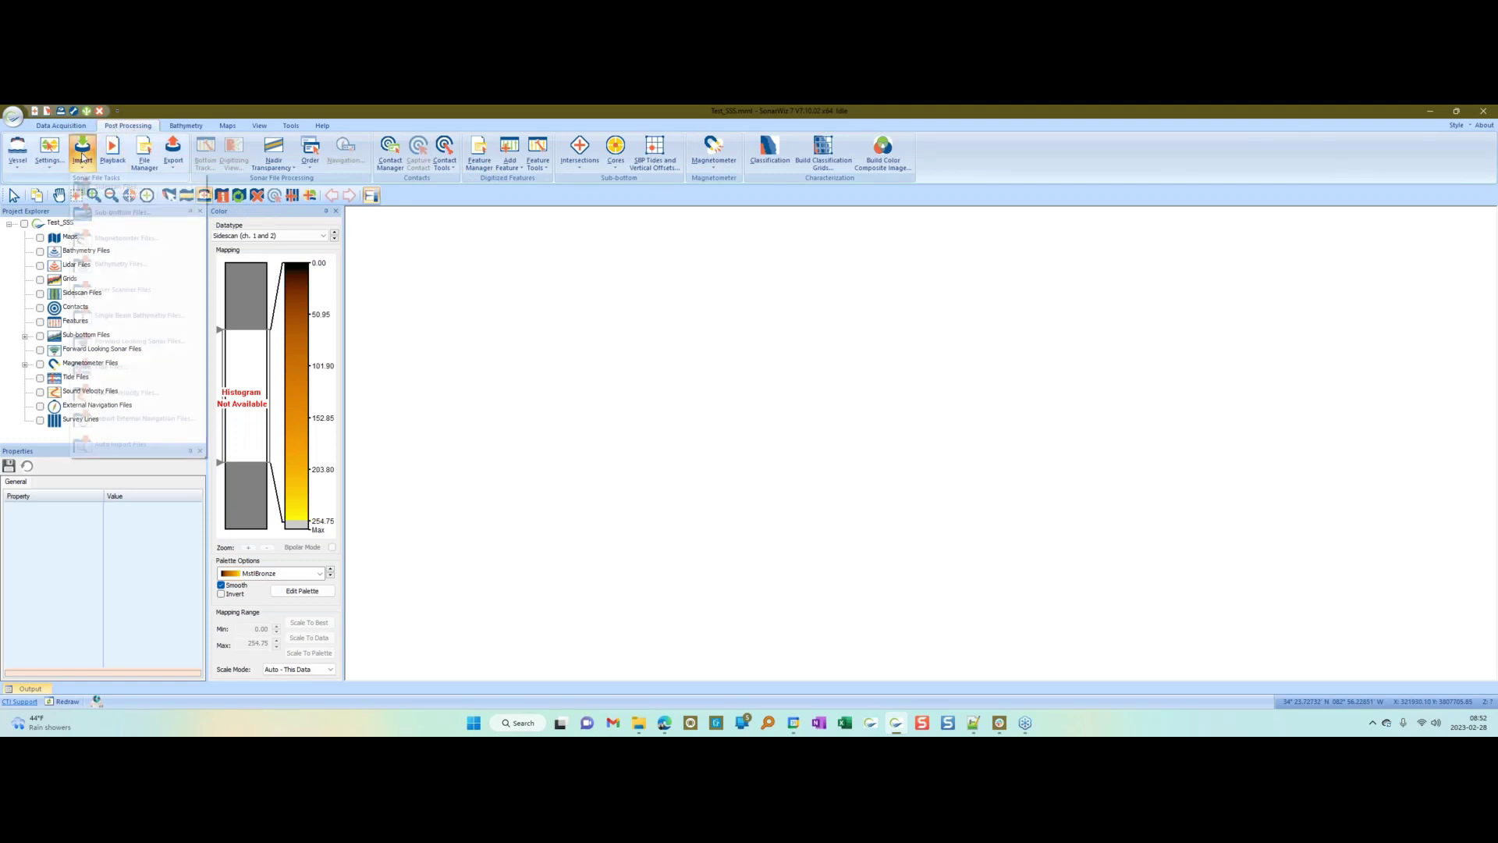
{"action": "left_click", "coordinate": [102, 187]}
{"action": "left_click", "coordinate": [710, 304]}
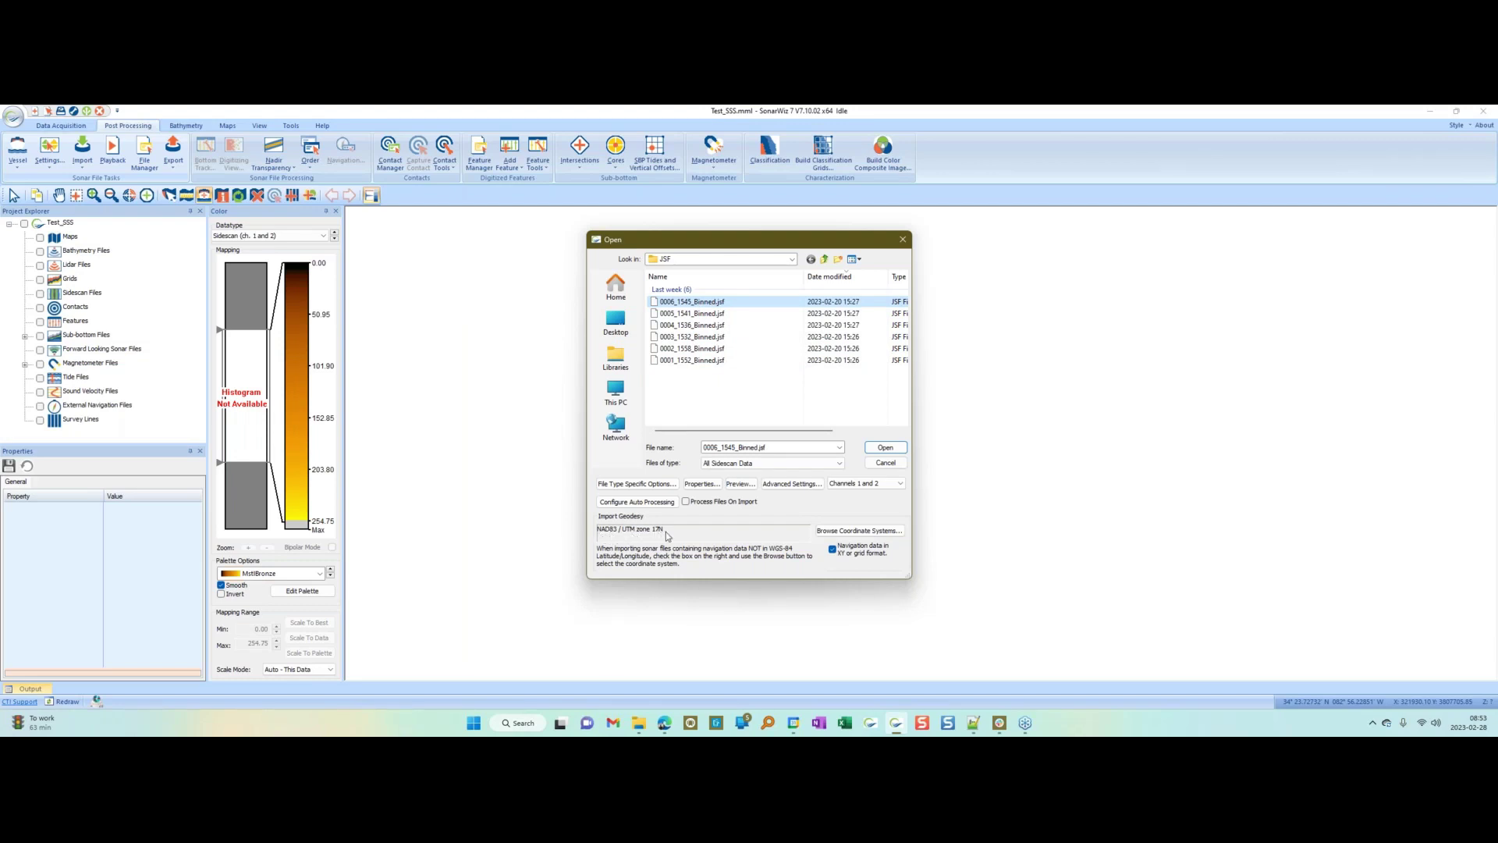
{"action": "left_click", "coordinate": [886, 447]}
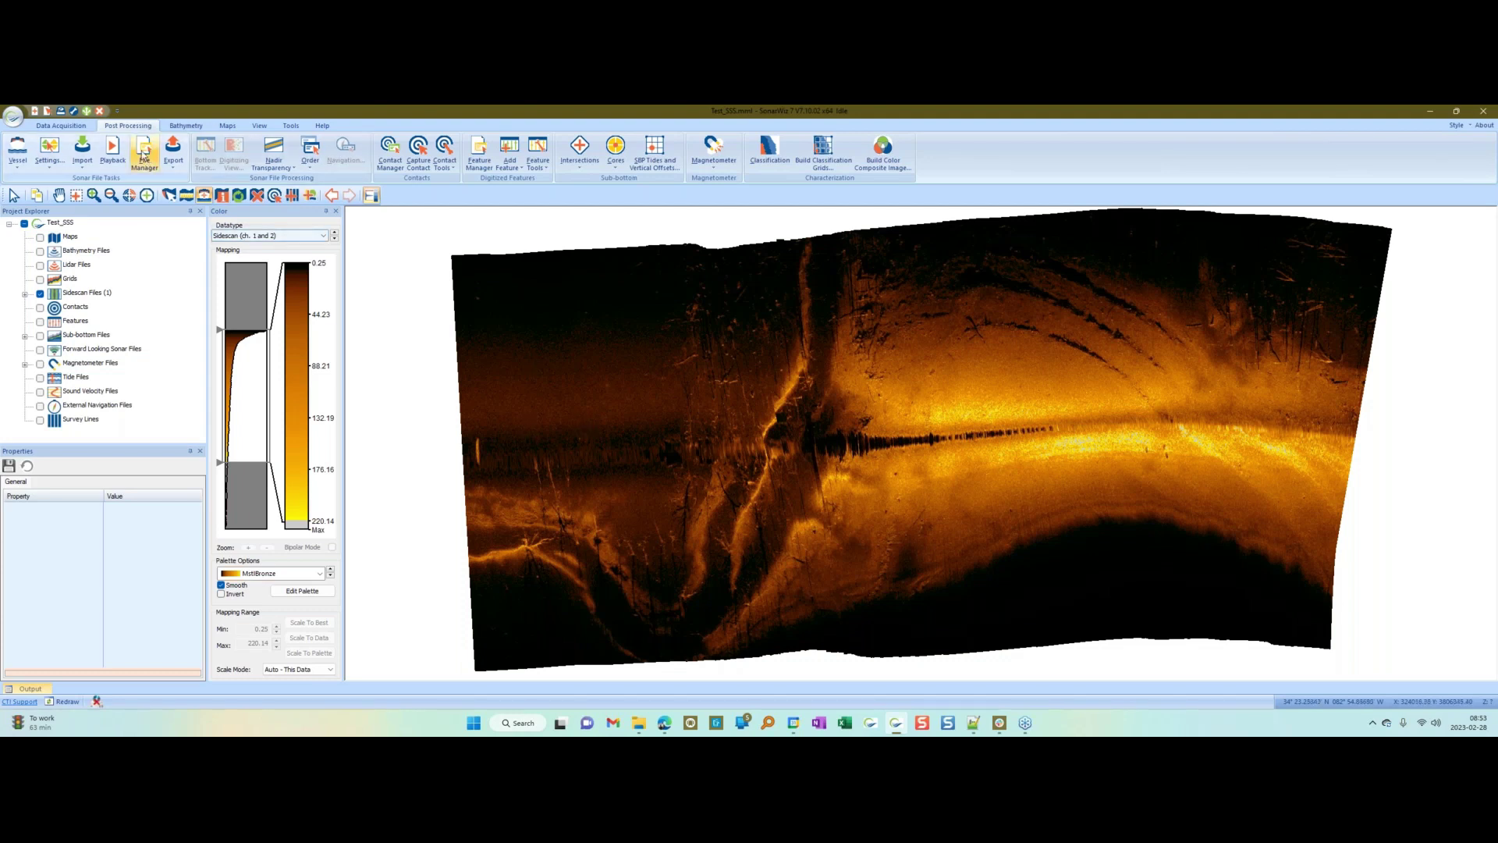
Step: Change the project's coordinate system to NAD83 / Georgia East (ftUS), EPSG:2239, and reproject the project's sidescan file into it
{"action": "left_click", "coordinate": [73, 112]}
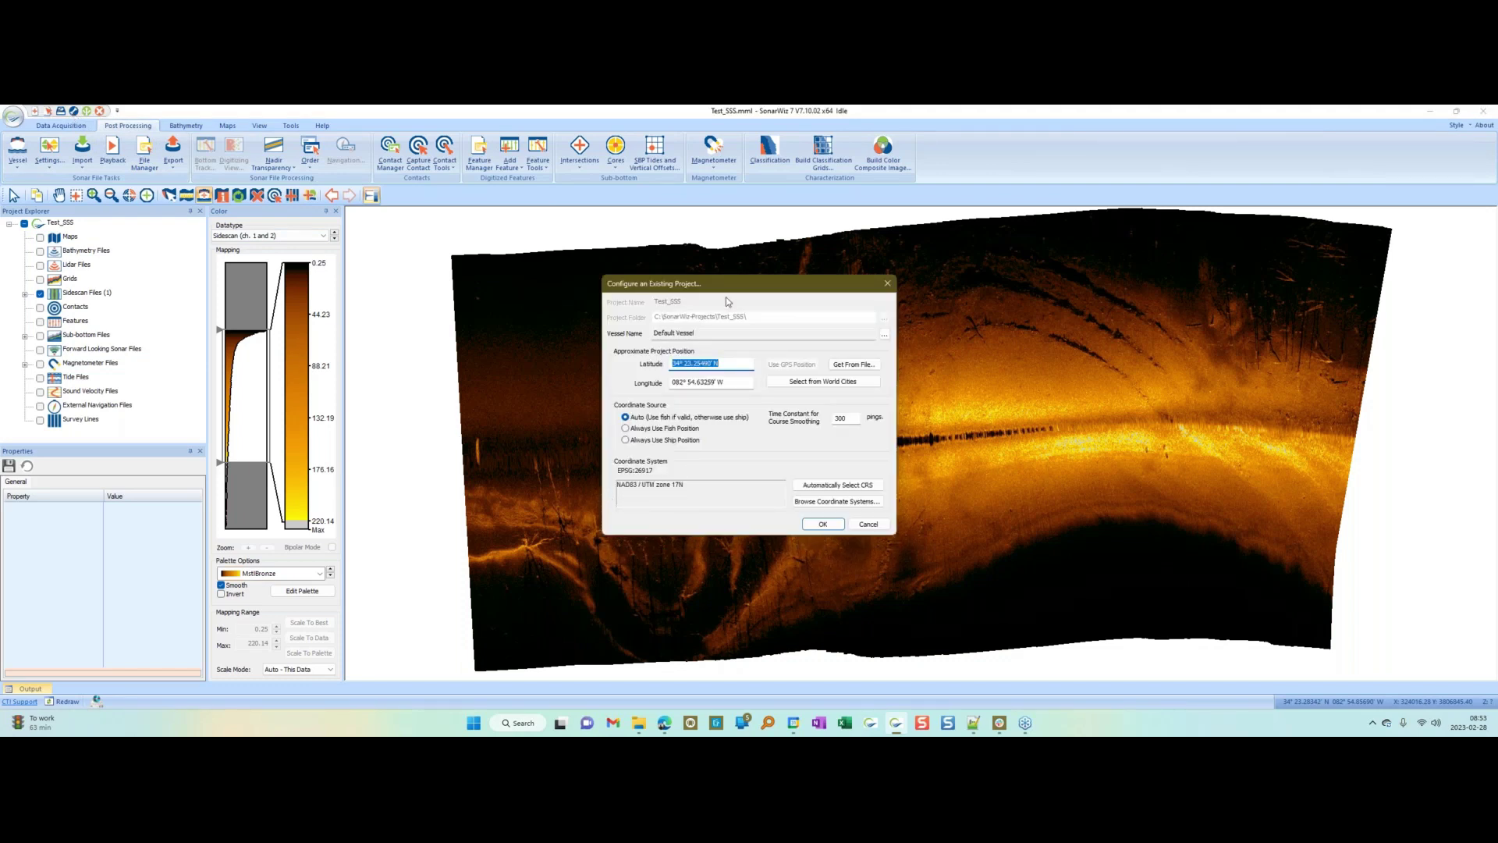
{"action": "left_click_drag", "start_coordinate": [735, 290], "coordinate": [507, 291]}
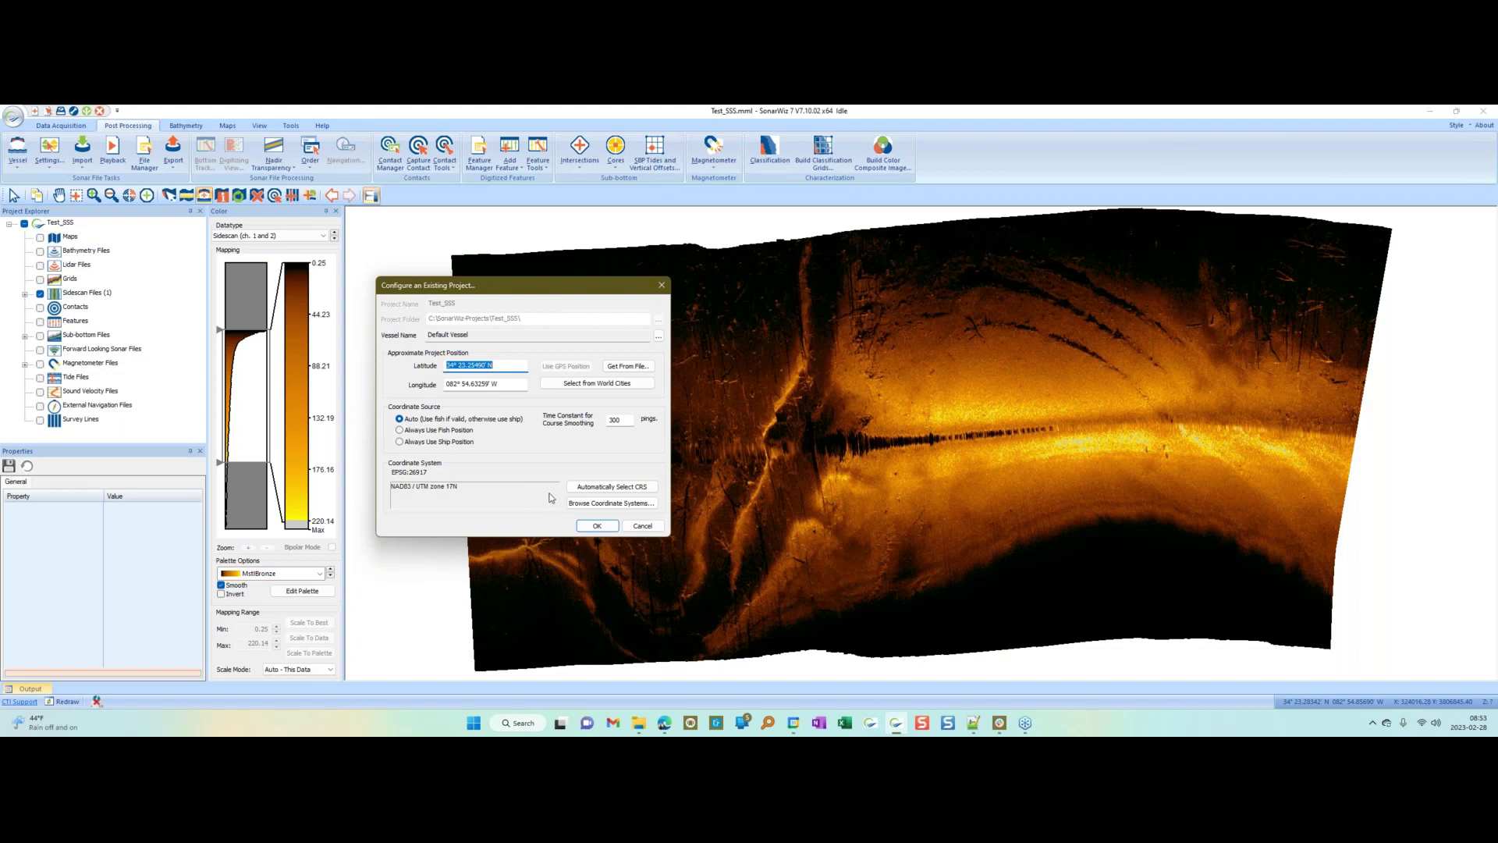
{"action": "left_click", "coordinate": [597, 503]}
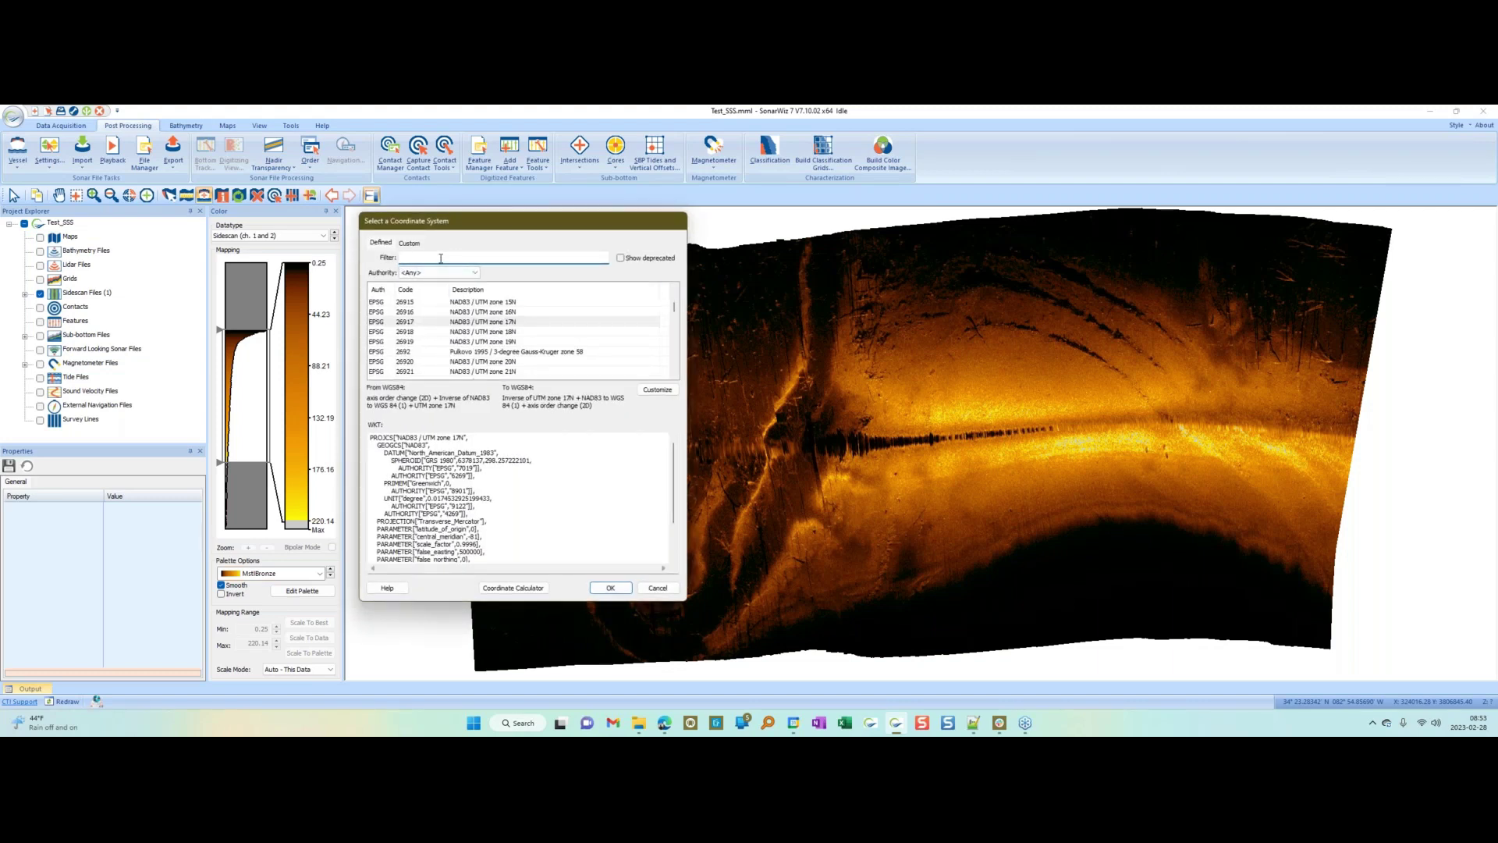
{"action": "type", "text": "Georga"}
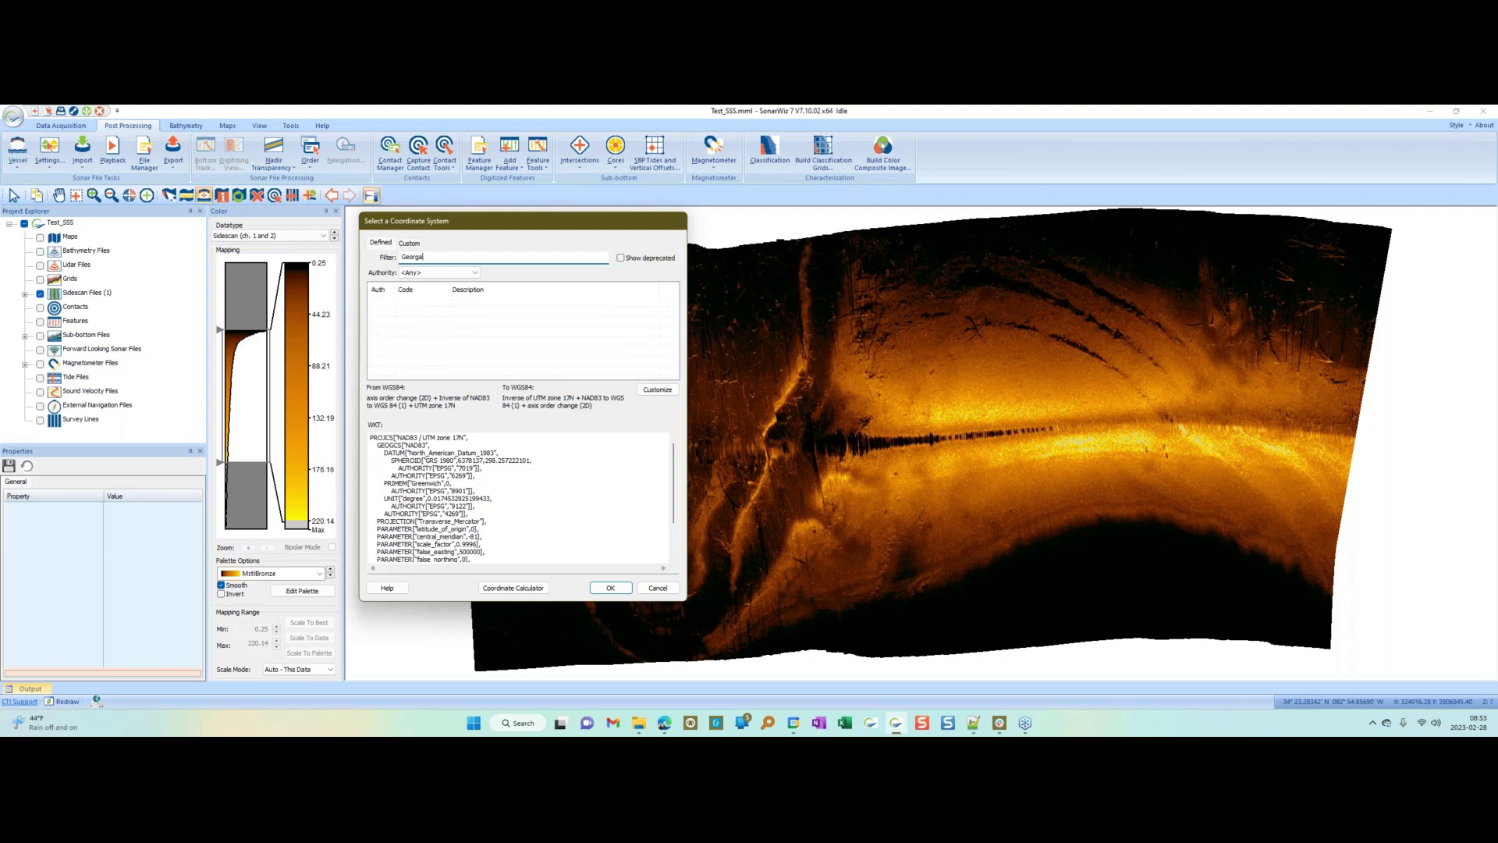
{"action": "key", "text": "BackSpace"}
{"action": "left_click", "coordinate": [500, 303]}
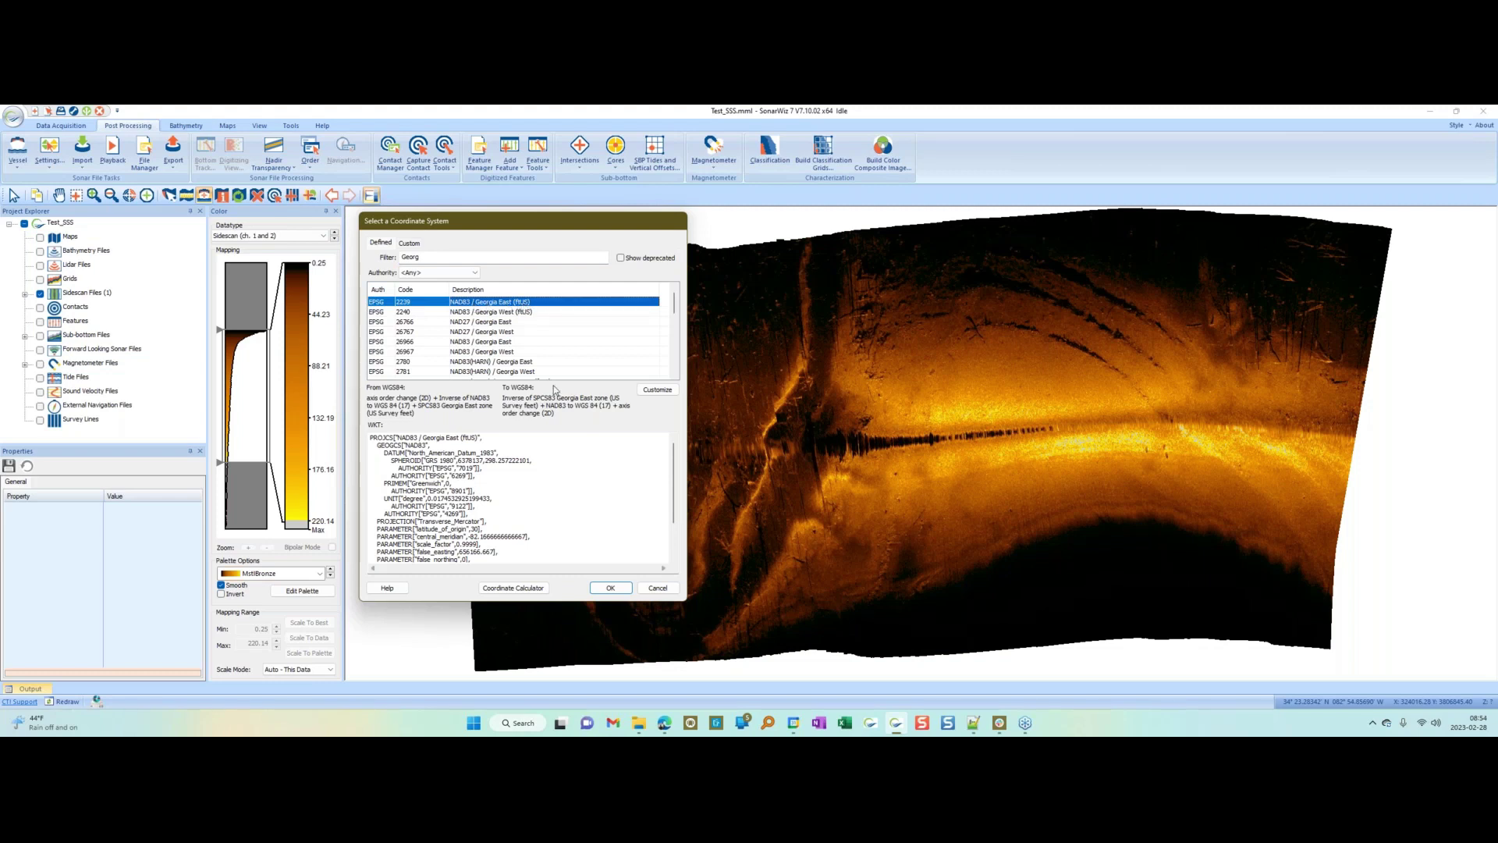
{"action": "scroll", "coordinate": [668, 522], "scroll_direction": "down", "scroll_amount": 1}
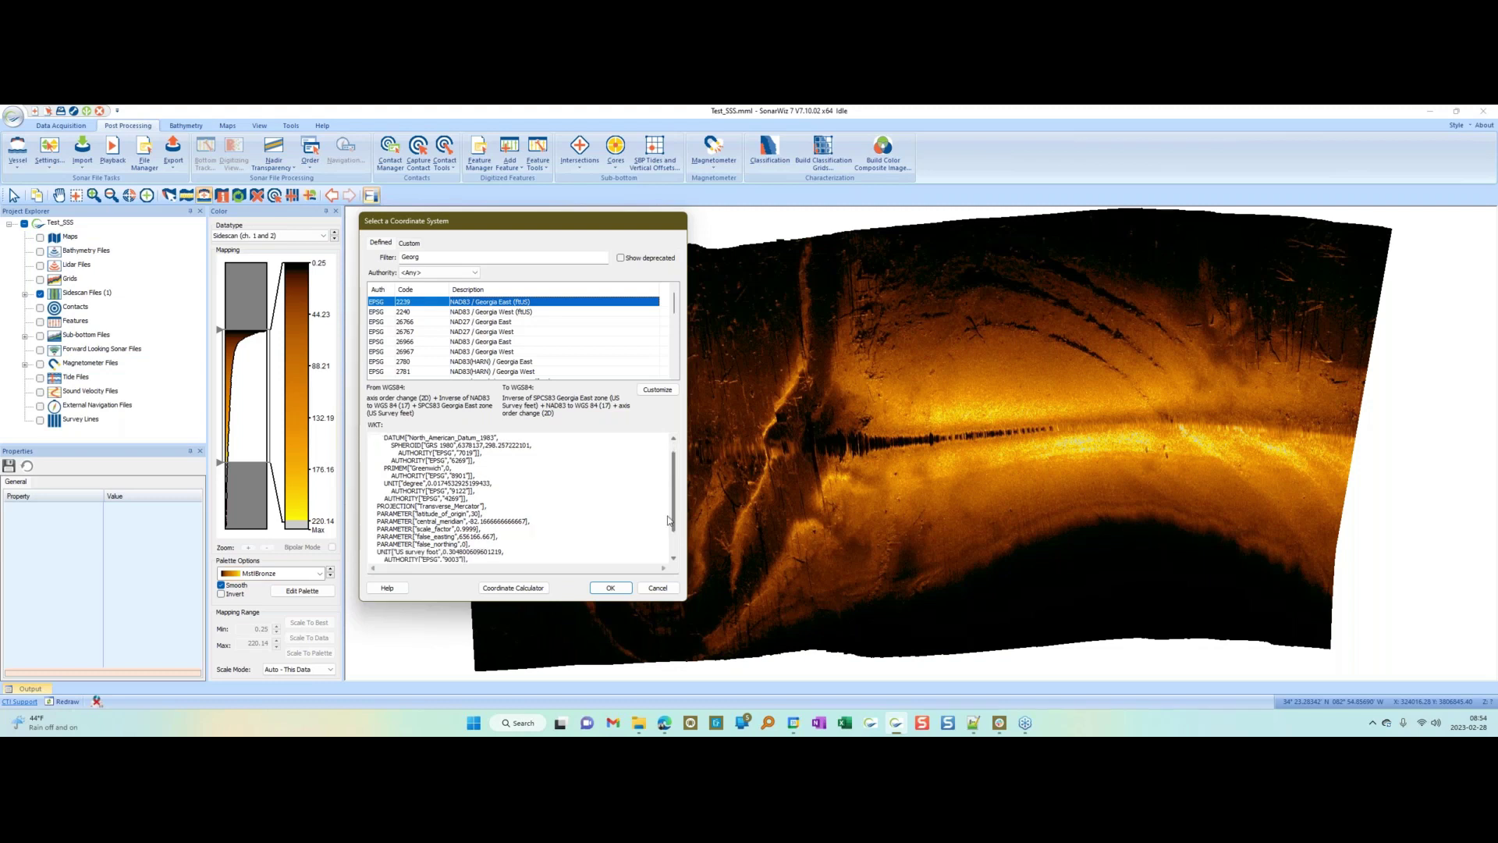
{"action": "left_click", "coordinate": [622, 588]}
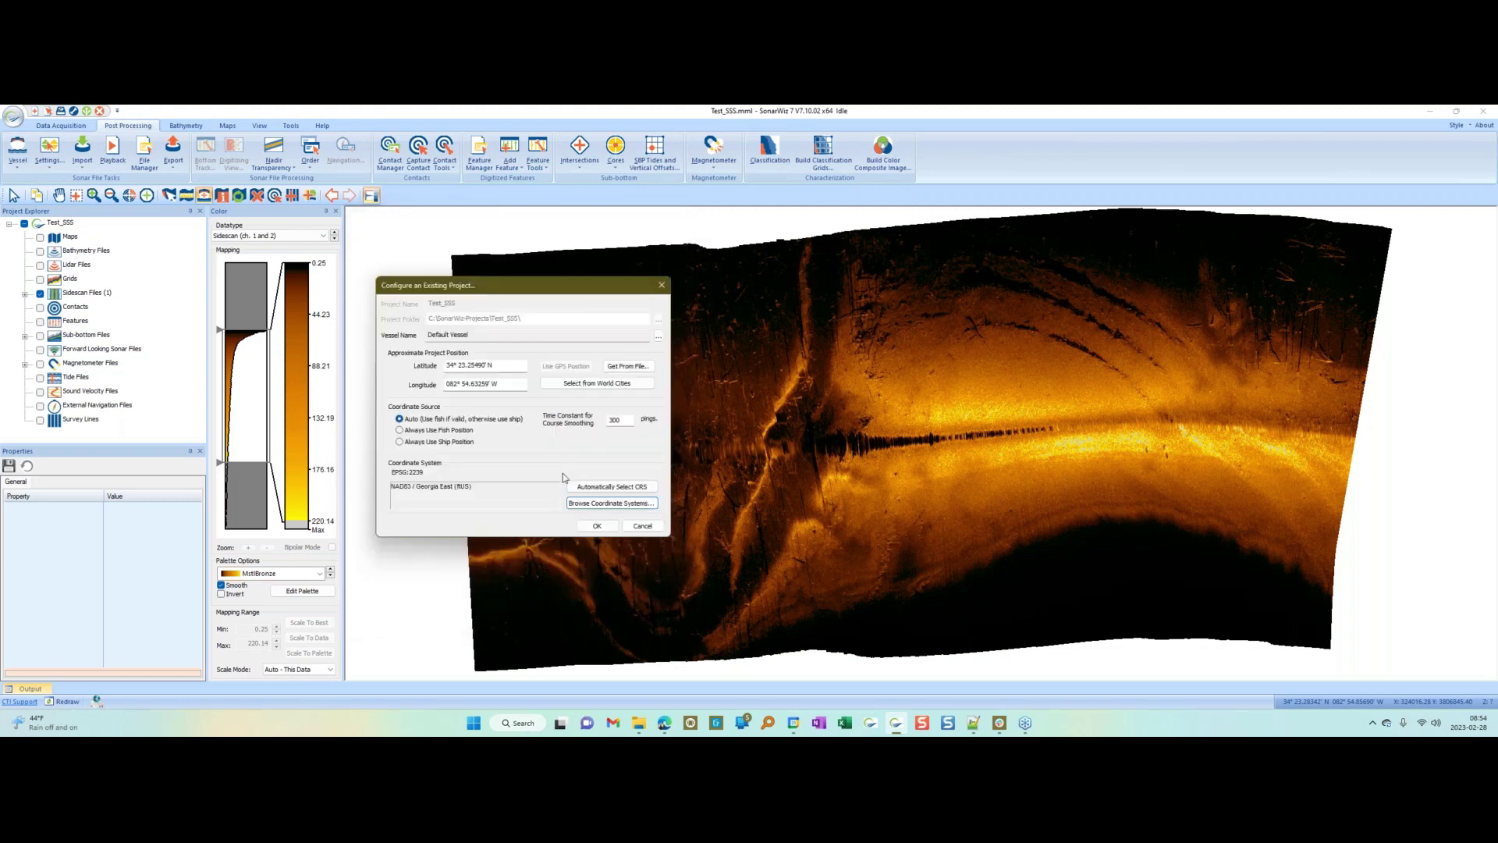
{"action": "left_click", "coordinate": [597, 526]}
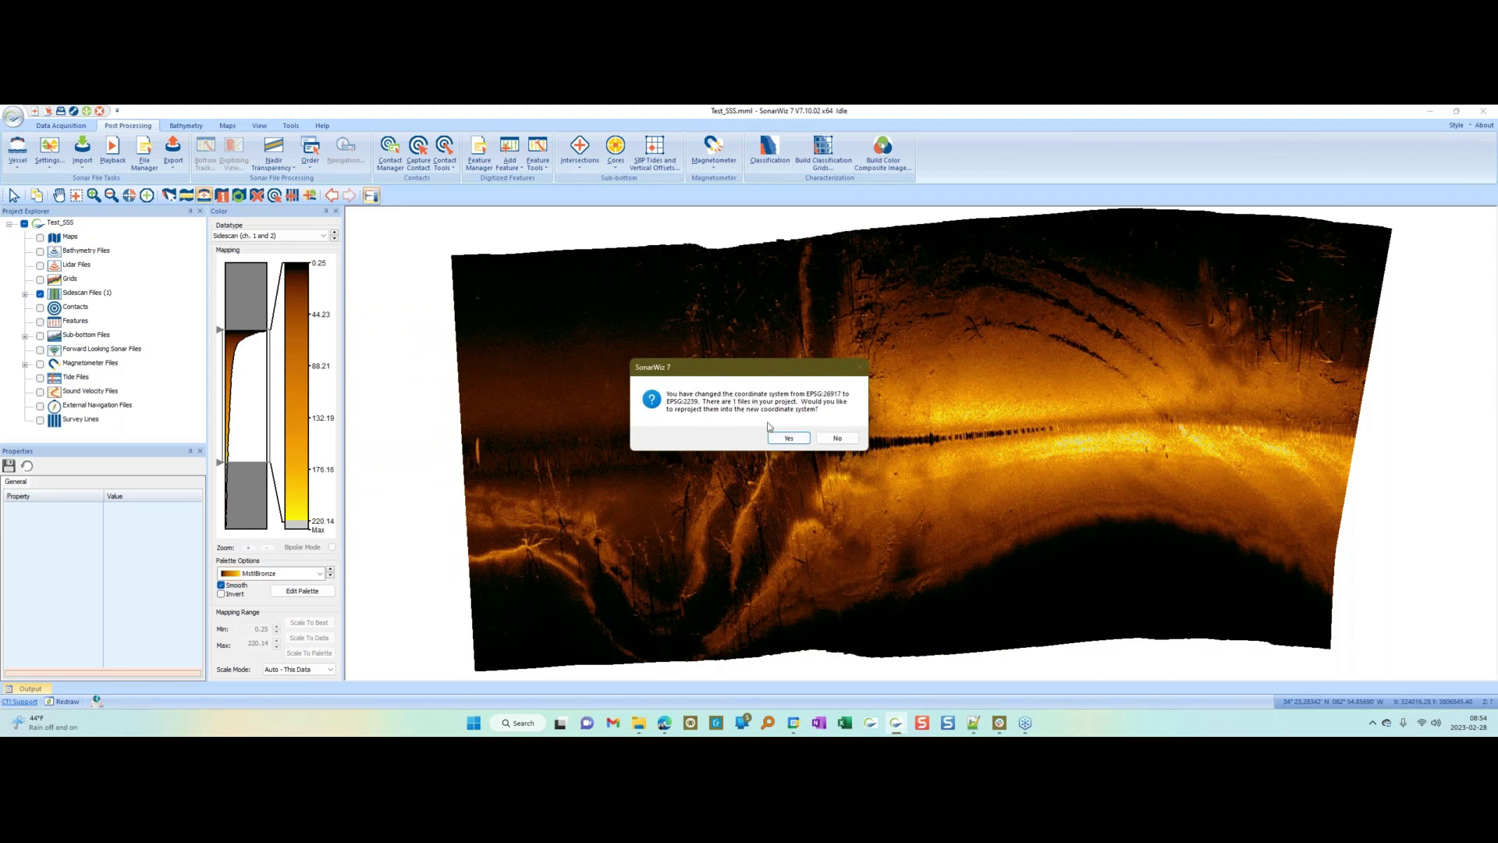
{"action": "left_click", "coordinate": [789, 438]}
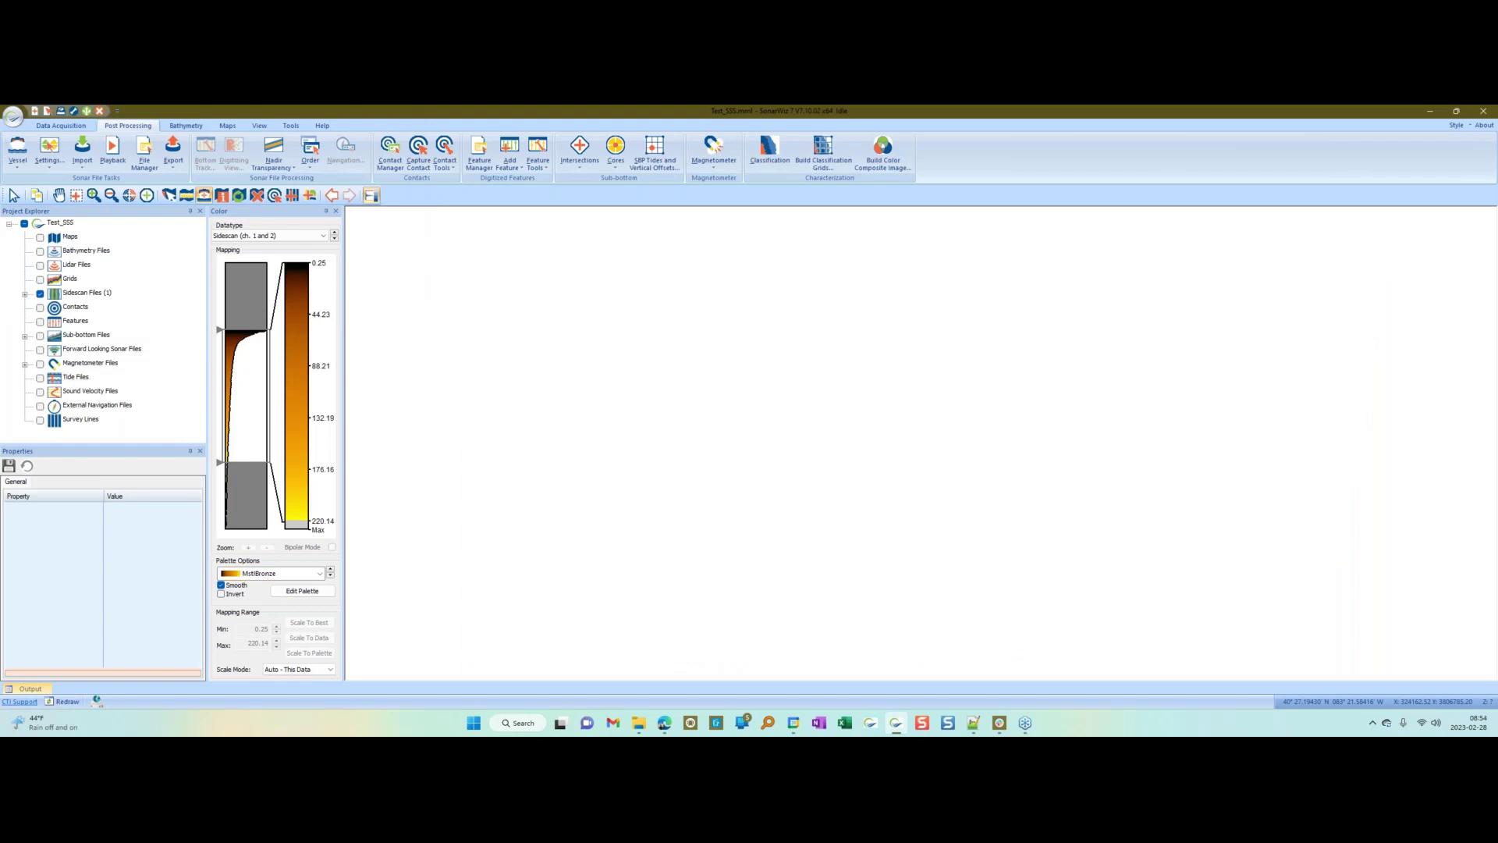
Step: Show the reprojected sidescan file at its full extent and measure a distance along the end of the swath
{"action": "left_click", "coordinate": [24, 294]}
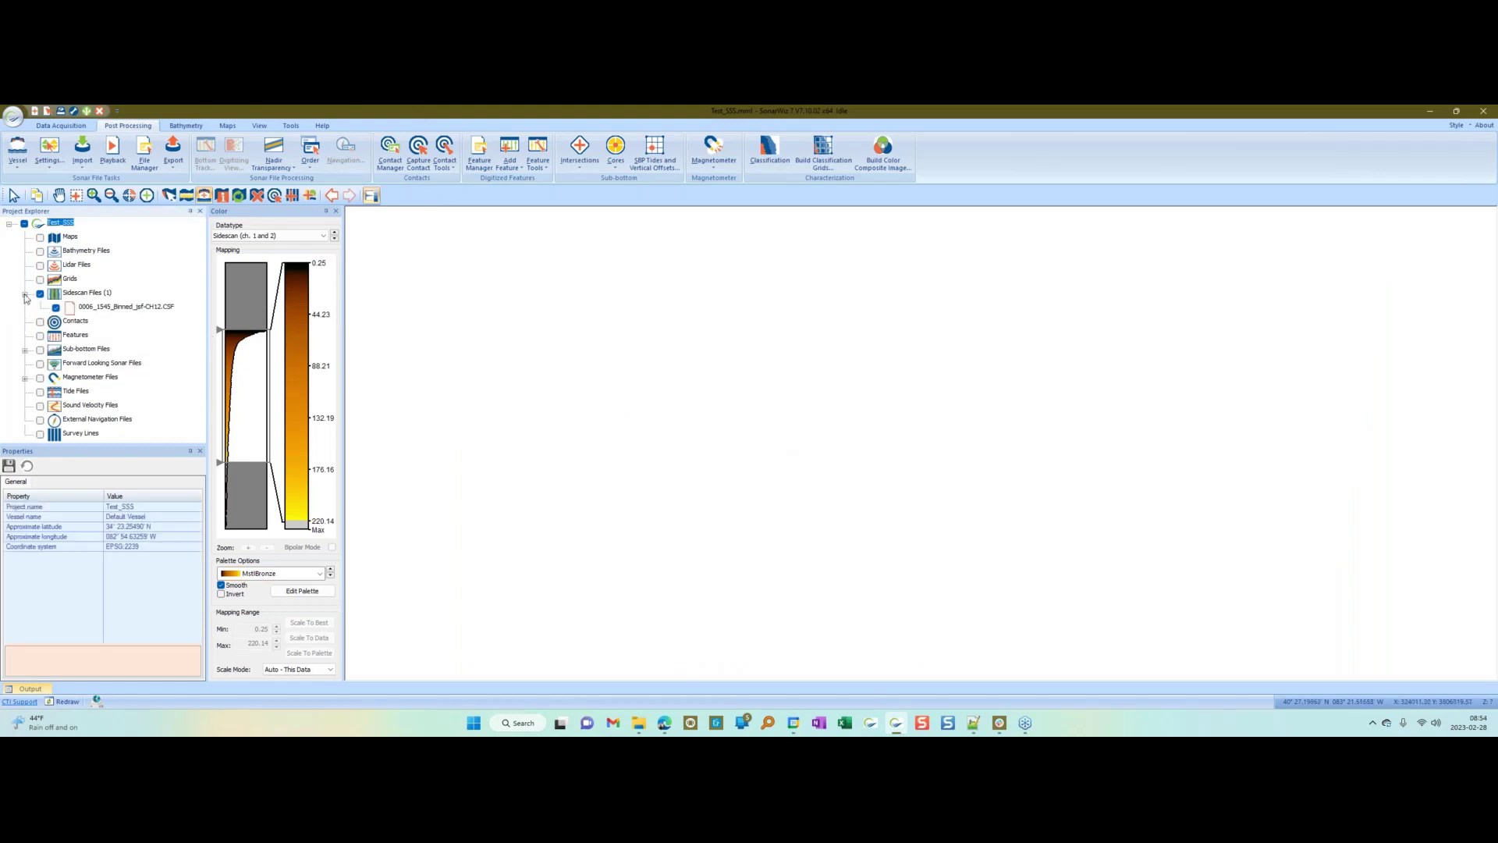
{"action": "left_click", "coordinate": [118, 308]}
{"action": "left_click", "coordinate": [130, 196]}
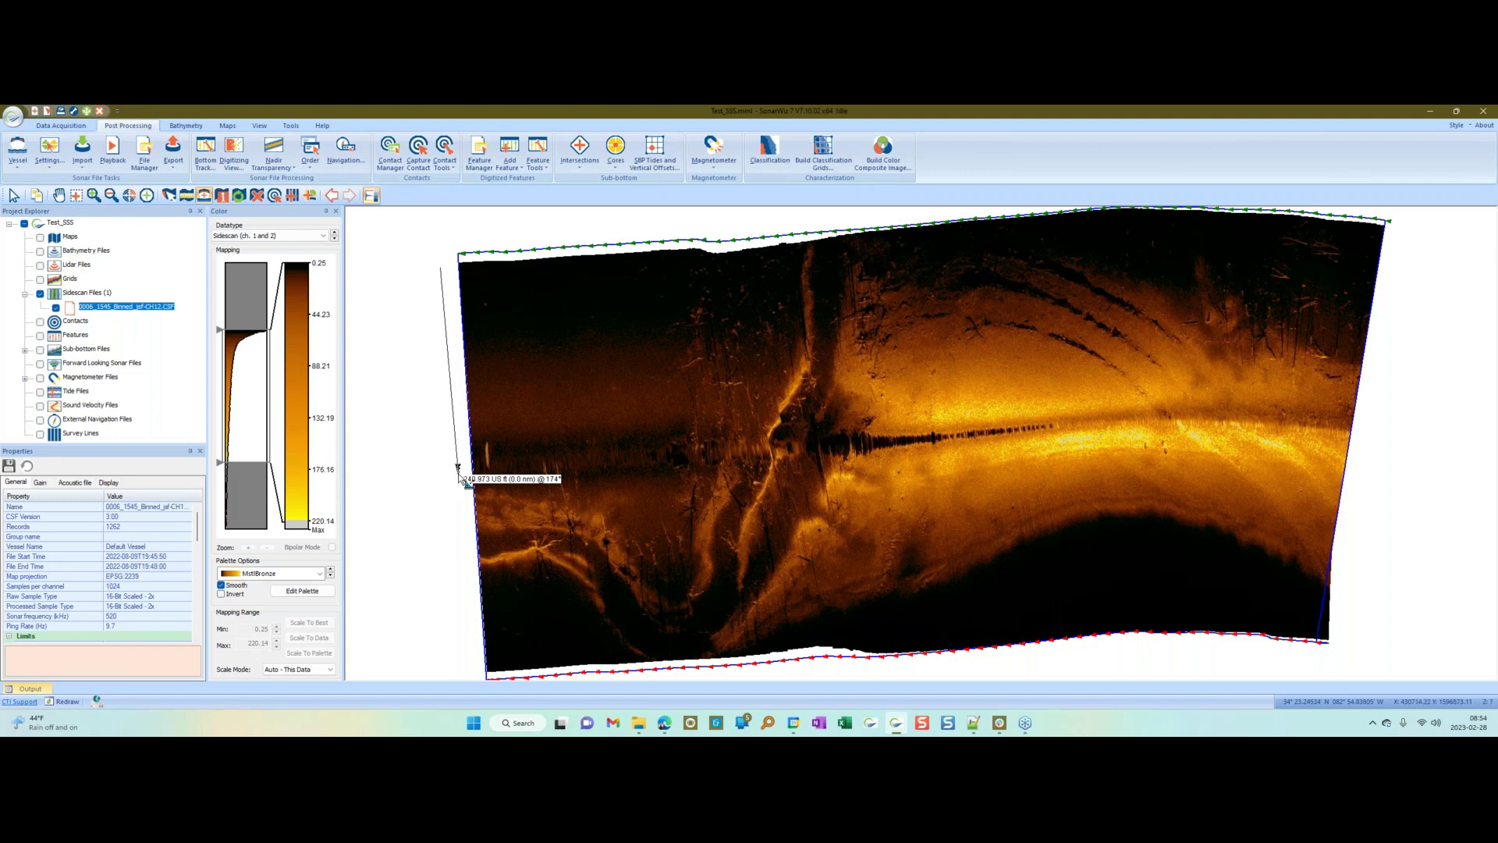
{"action": "key", "text": "Escape"}
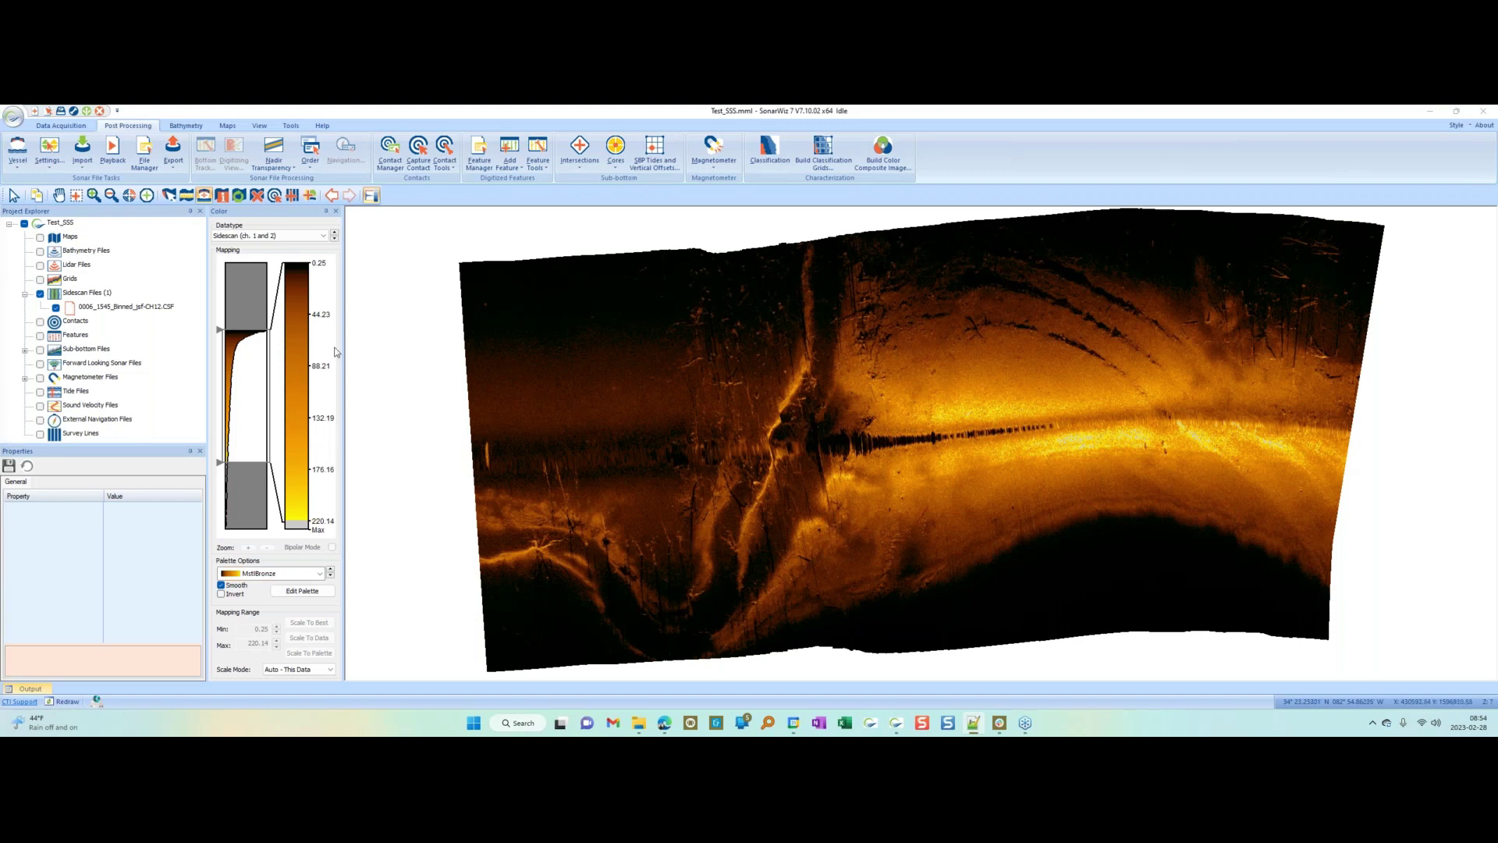
{"action": "left_click", "coordinate": [35, 114]}
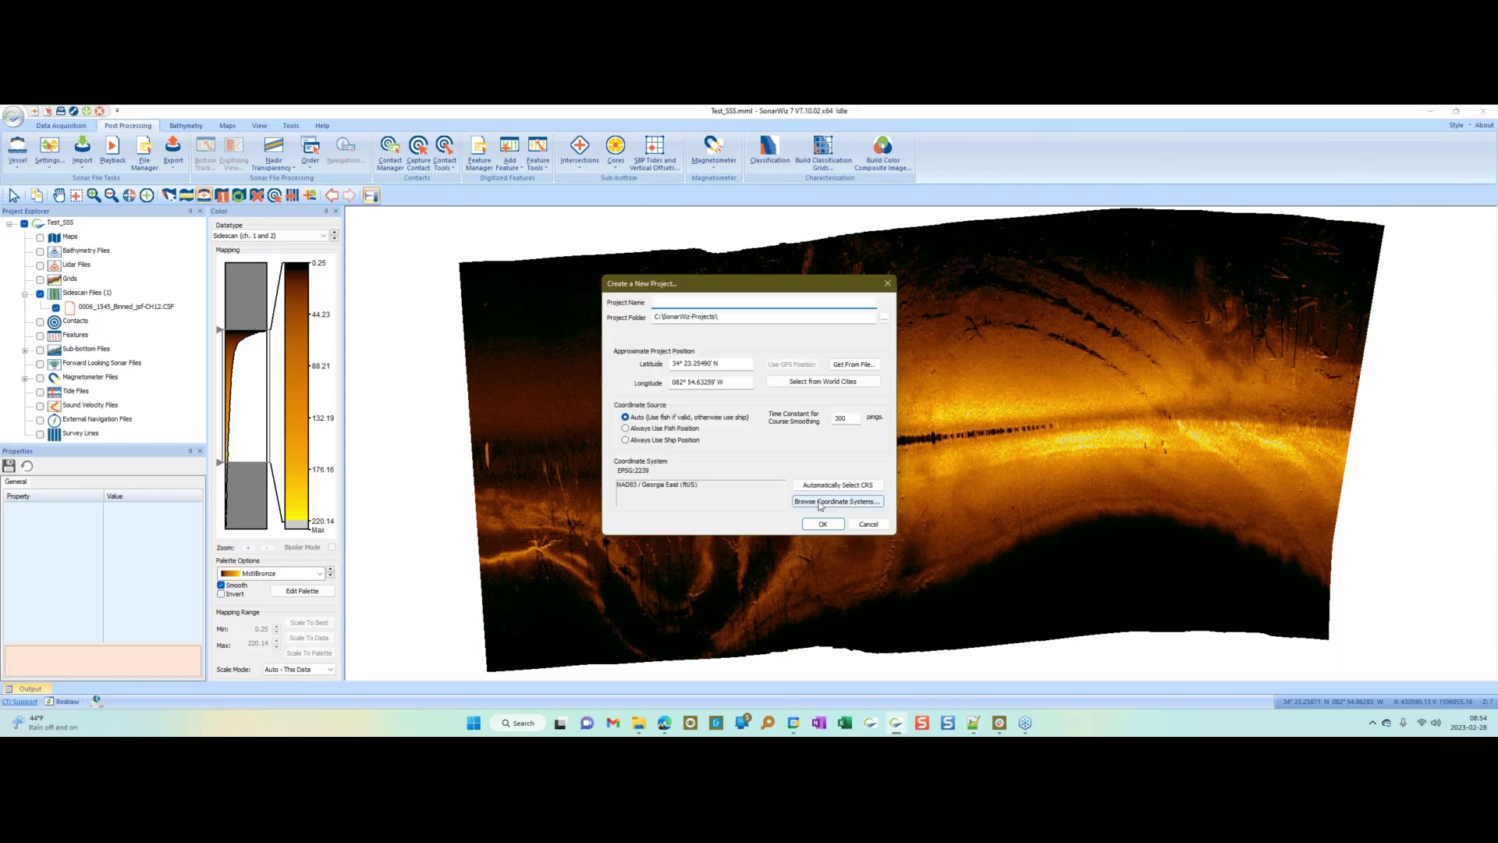
{"action": "left_click", "coordinate": [829, 505]}
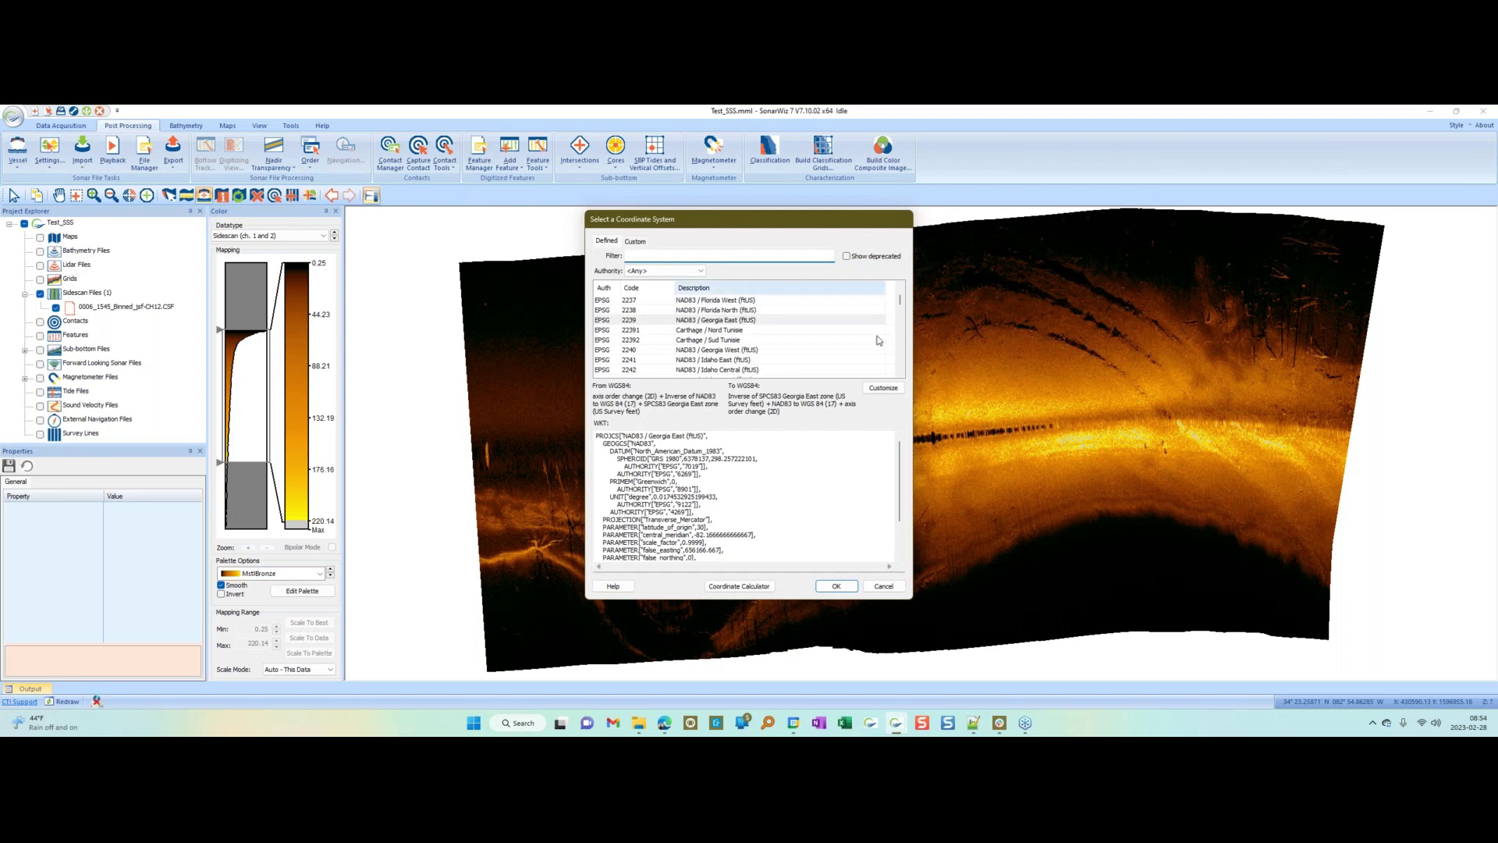
{"action": "left_click", "coordinate": [897, 590]}
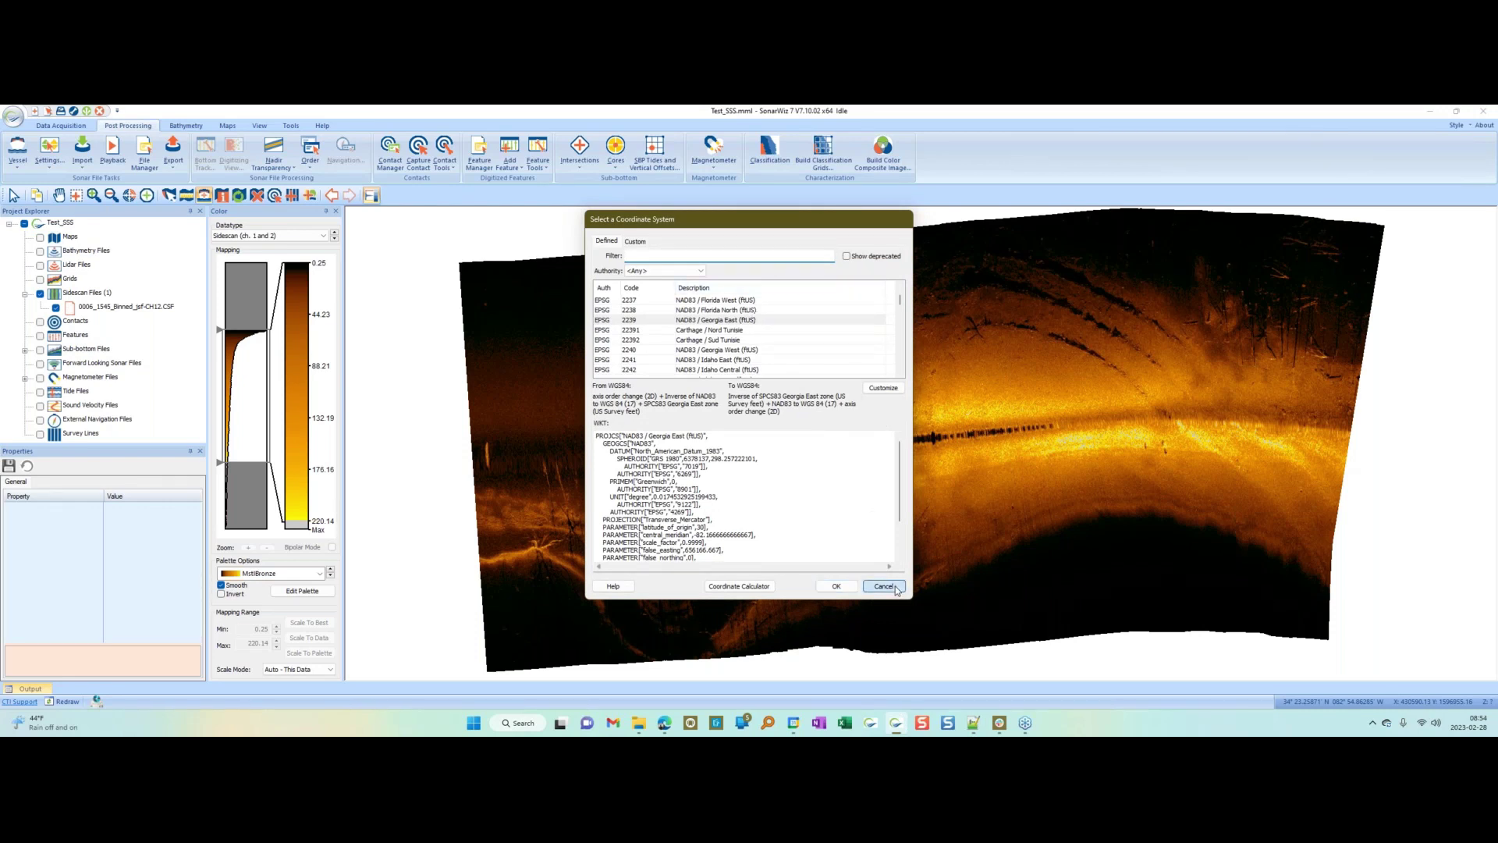
{"action": "left_click", "coordinate": [876, 528]}
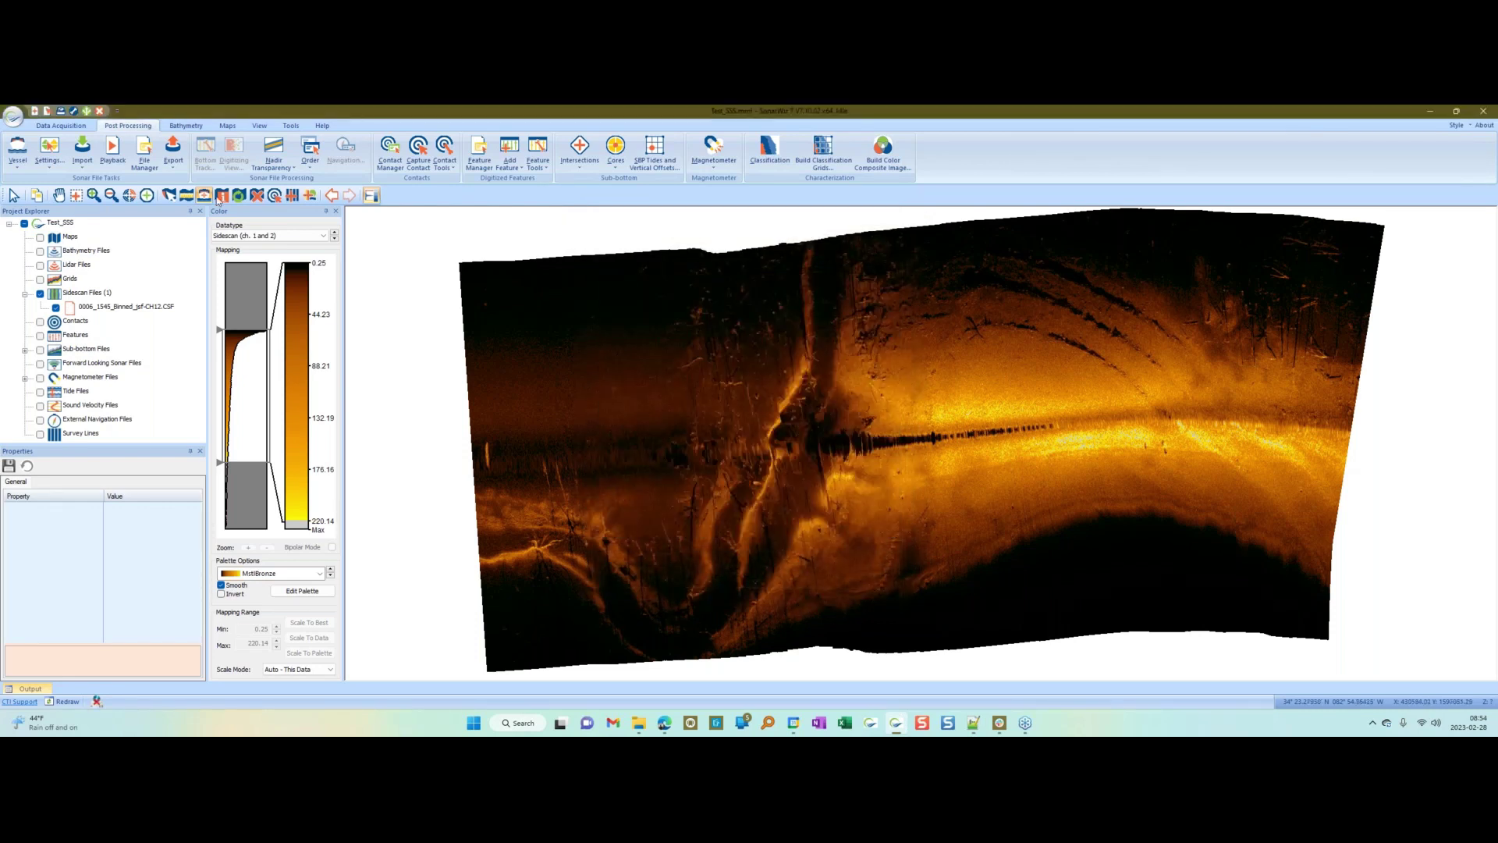
Step: Set up a new project named Custom and open the custom coordinate system definition for it
{"action": "left_click", "coordinate": [36, 112]}
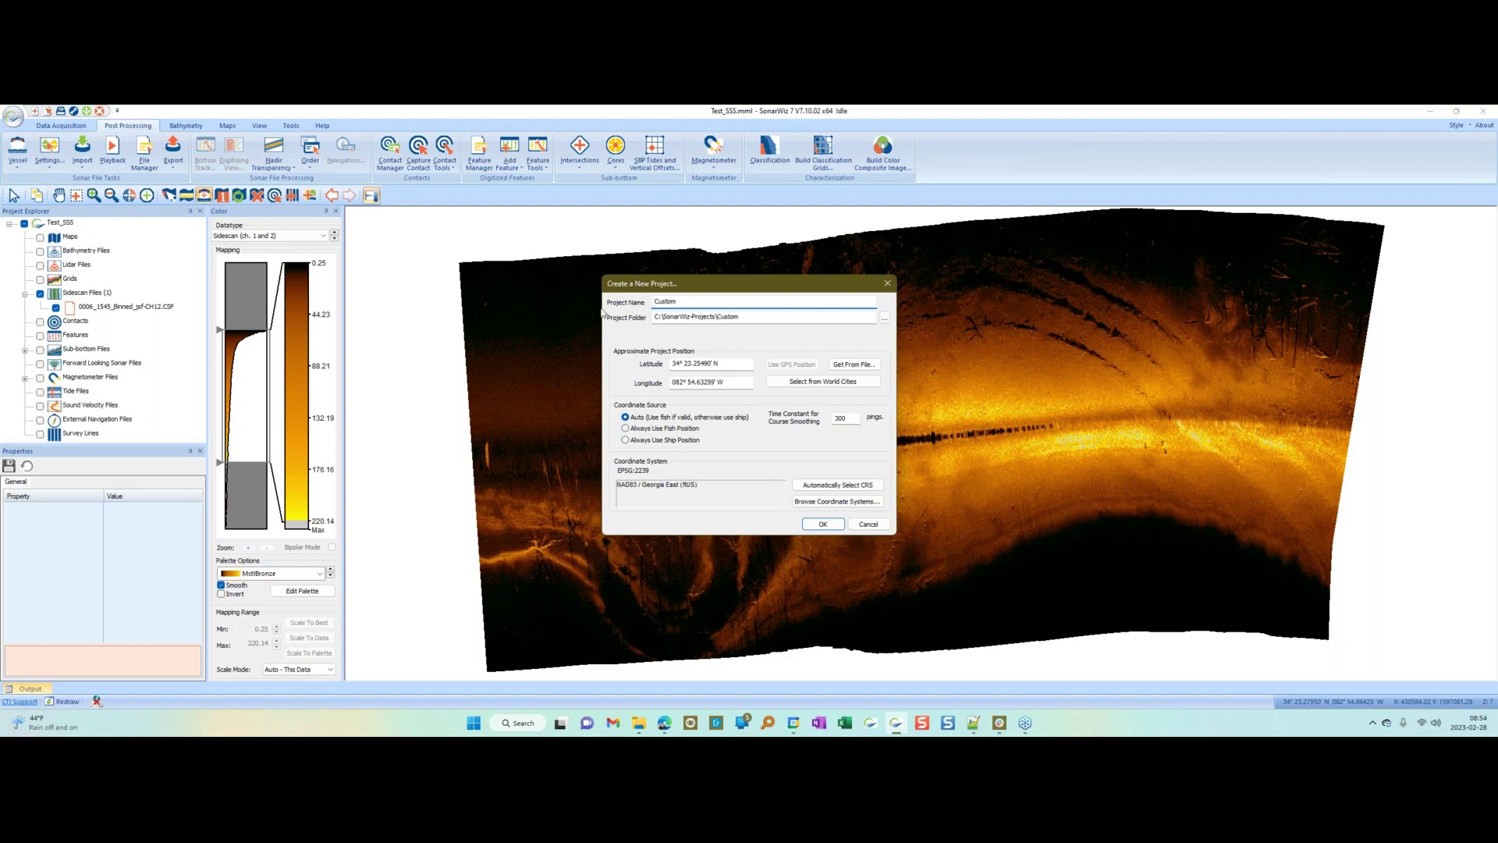
{"action": "left_click", "coordinate": [838, 502]}
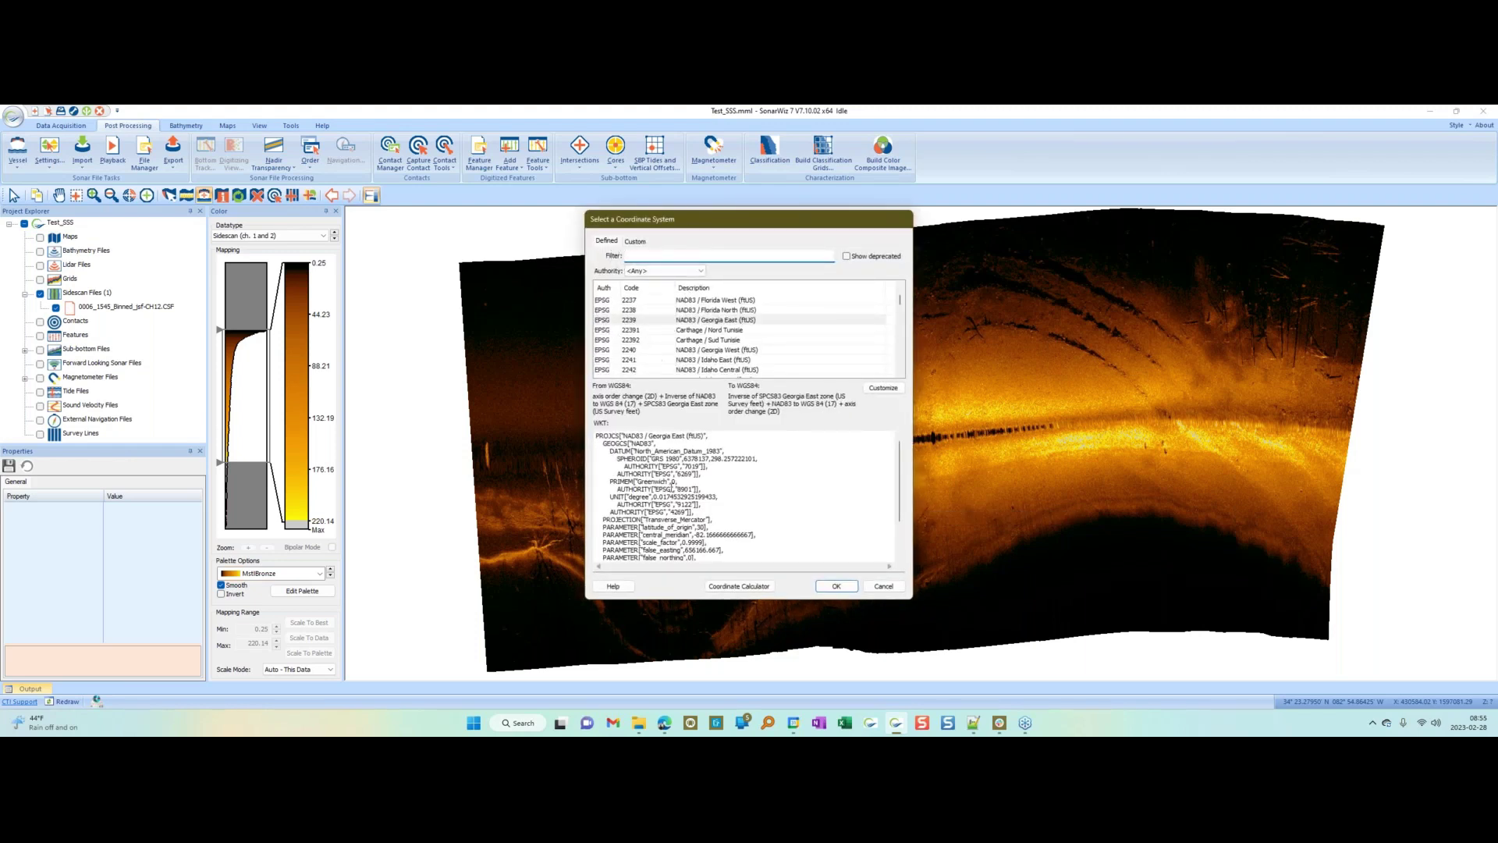
{"action": "mouse_move", "coordinate": [900, 301]}
{"action": "left_mouse_down"}
{"action": "mouse_move", "coordinate": [898, 330]}
{"action": "mouse_move", "coordinate": [902, 293]}
{"action": "left_mouse_up"}
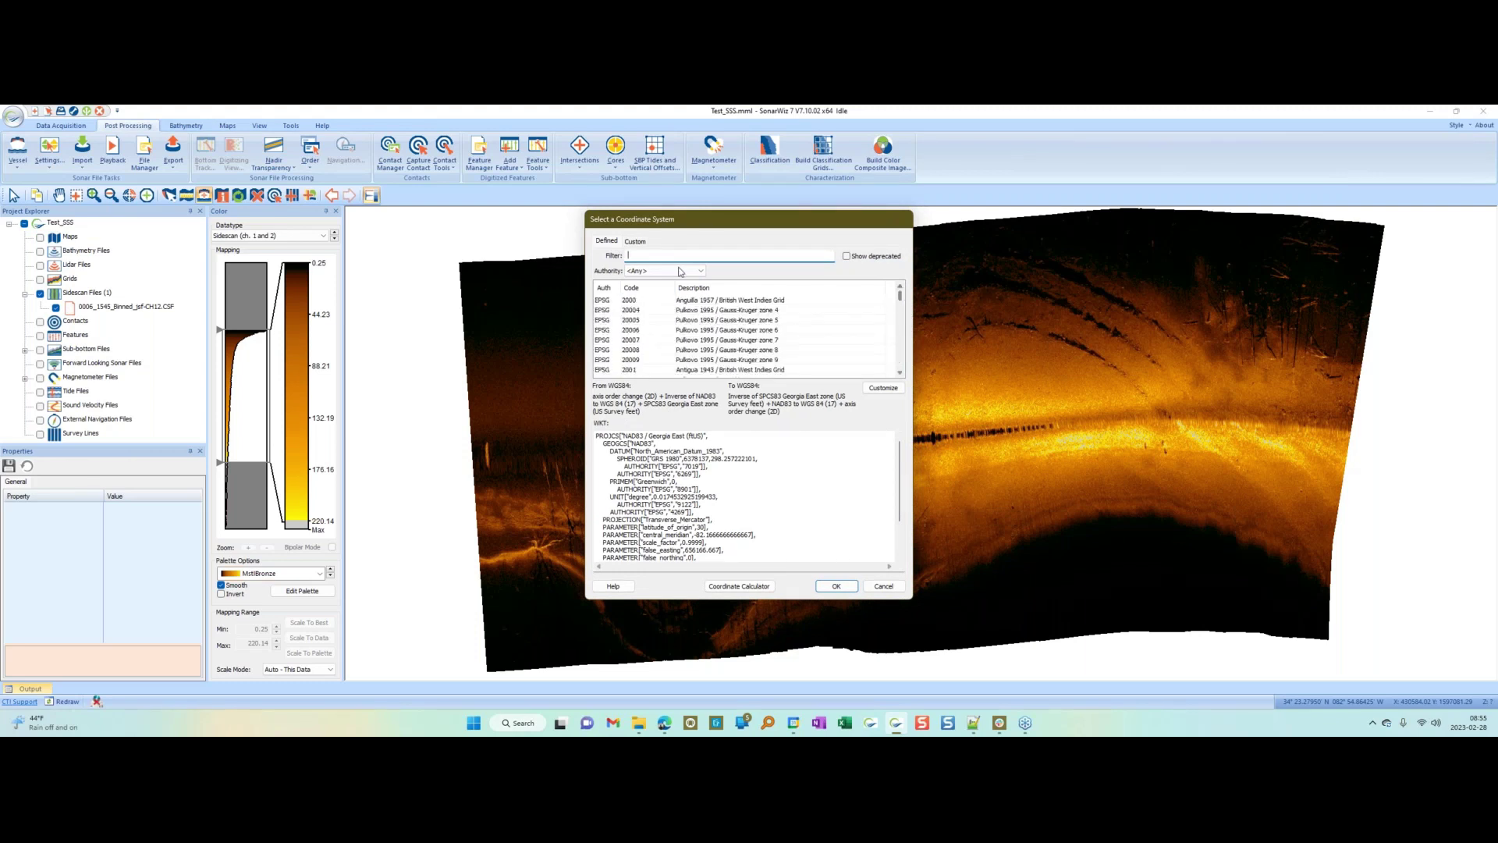
{"action": "left_click", "coordinate": [635, 242]}
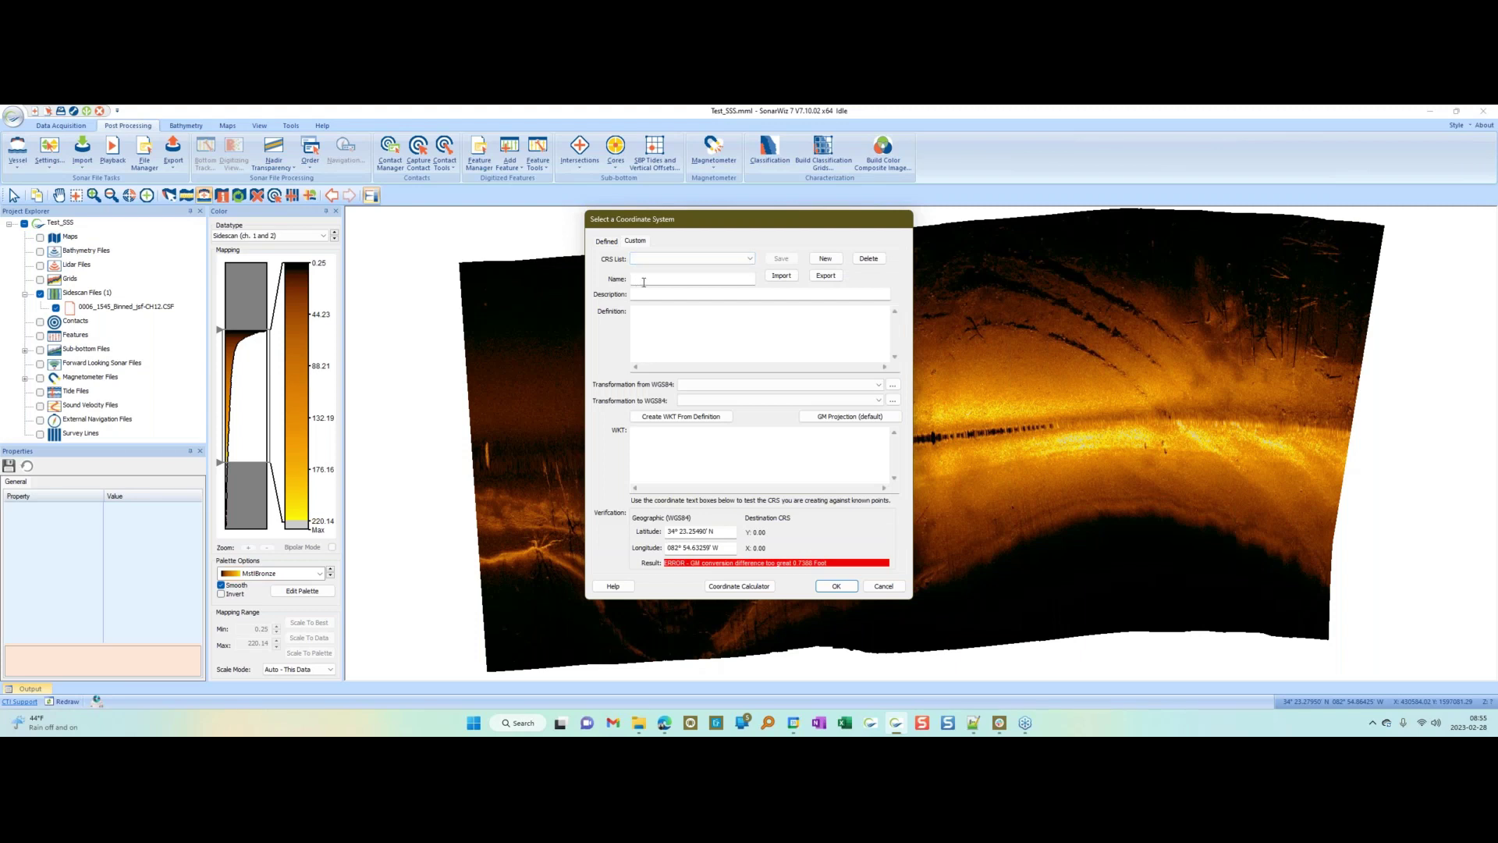
Step: Set the geographic verification point of the custom coordinate system to latitude 48N and longitude 45W
{"action": "left_click", "coordinate": [634, 280]}
{"action": "left_click_drag", "start_coordinate": [732, 531], "coordinate": [647, 532]}
{"action": "type", "text": "48N"}
{"action": "left_click_drag", "start_coordinate": [733, 548], "coordinate": [668, 548]}
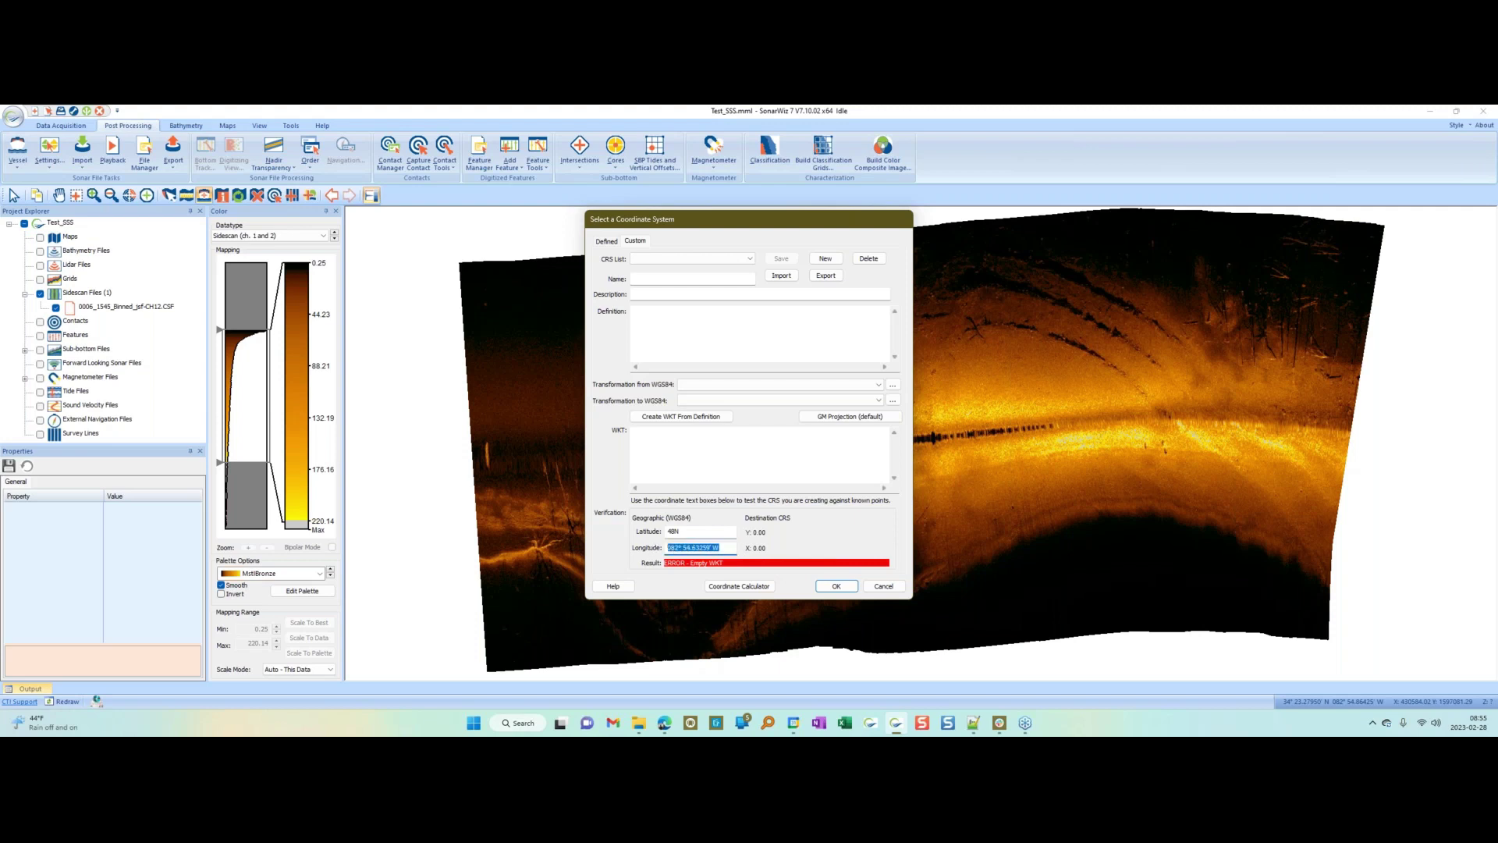
{"action": "type", "text": "45W"}
{"action": "left_click", "coordinate": [685, 531]}
Step: Name the custom coordinate system CTI_9709, define it as EPSG:9709, and create its WKT from that definition
{"action": "left_click", "coordinate": [642, 278]}
{"action": "type", "text": "CTI_9709"}
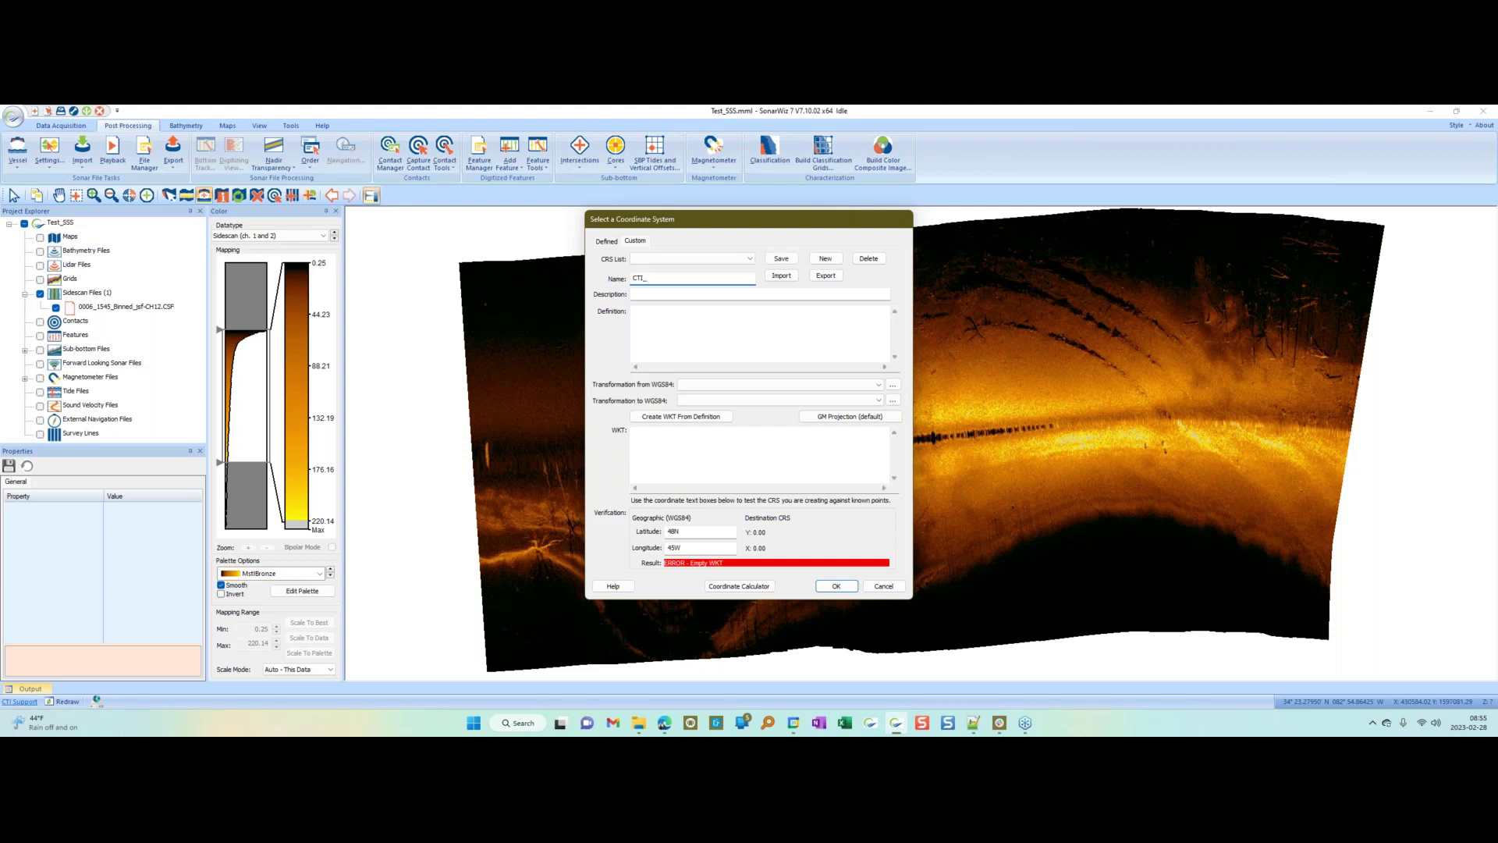
{"action": "left_click", "coordinate": [645, 294]}
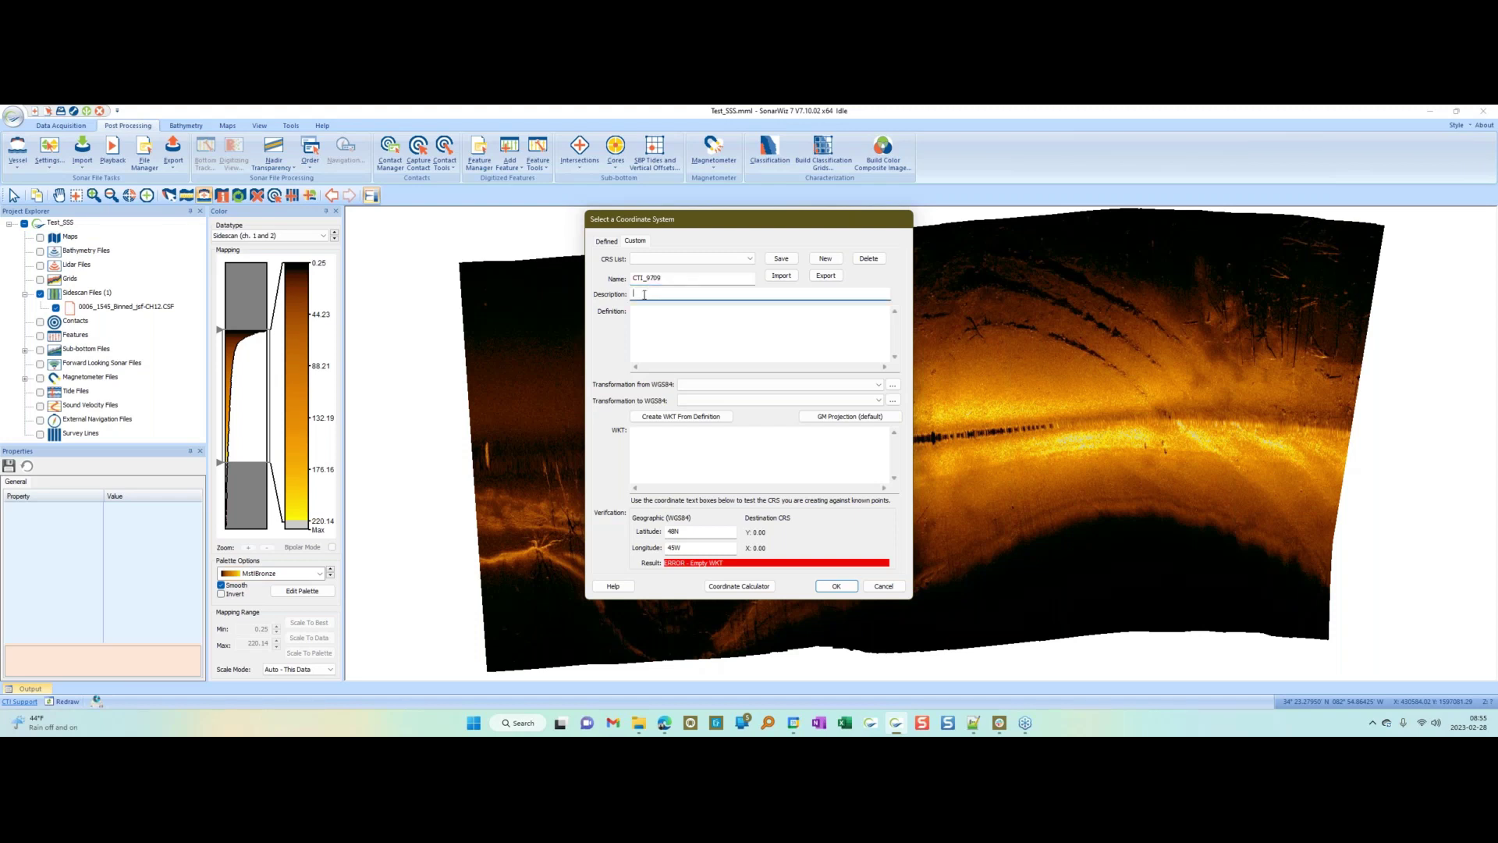
{"action": "left_click", "coordinate": [642, 316]}
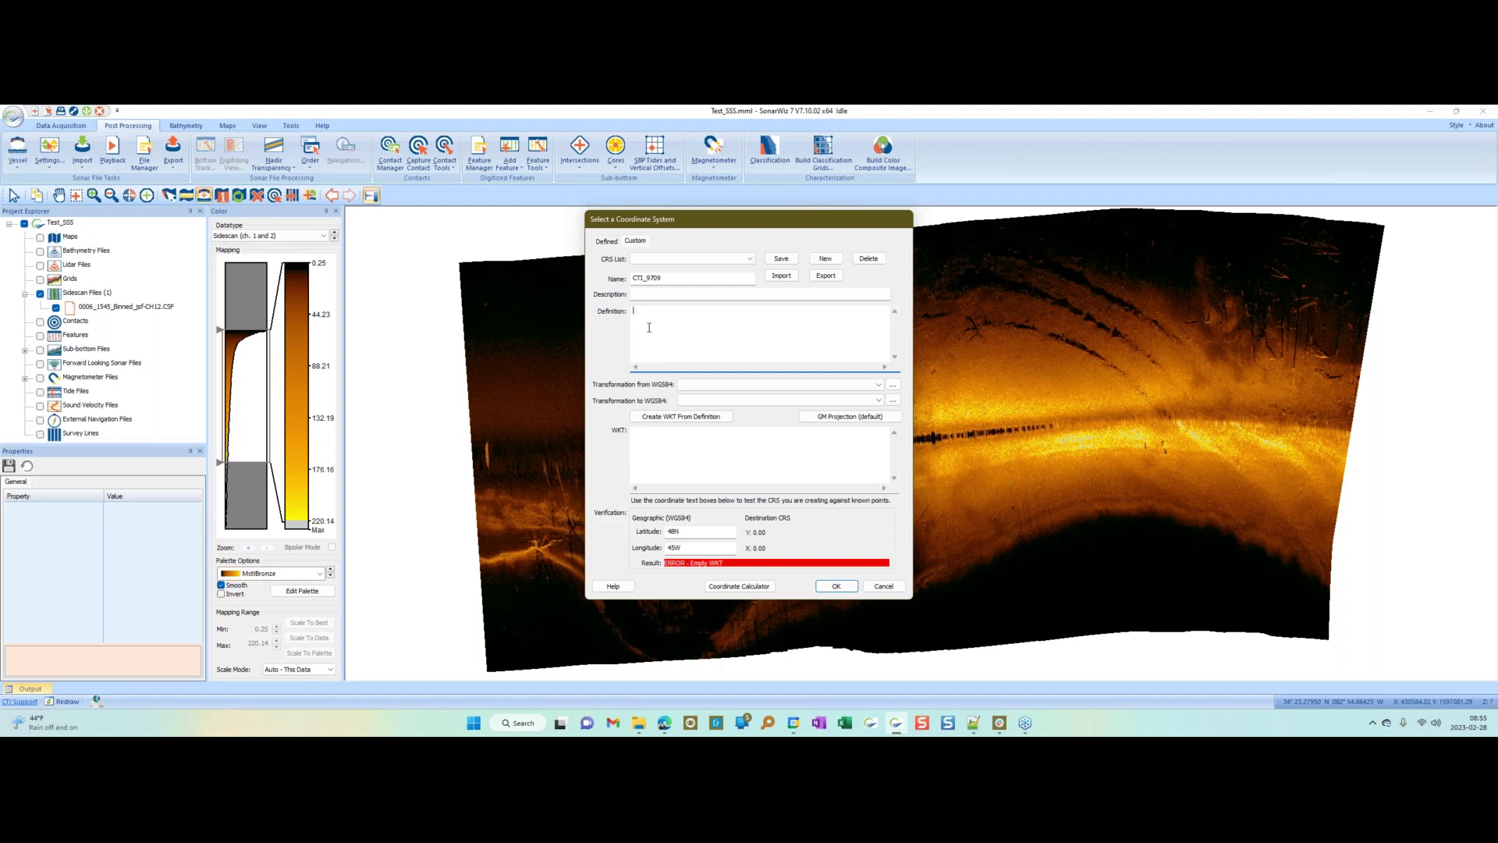
{"action": "type", "text": "PSG:9709"}
{"action": "left_click", "coordinate": [688, 419]}
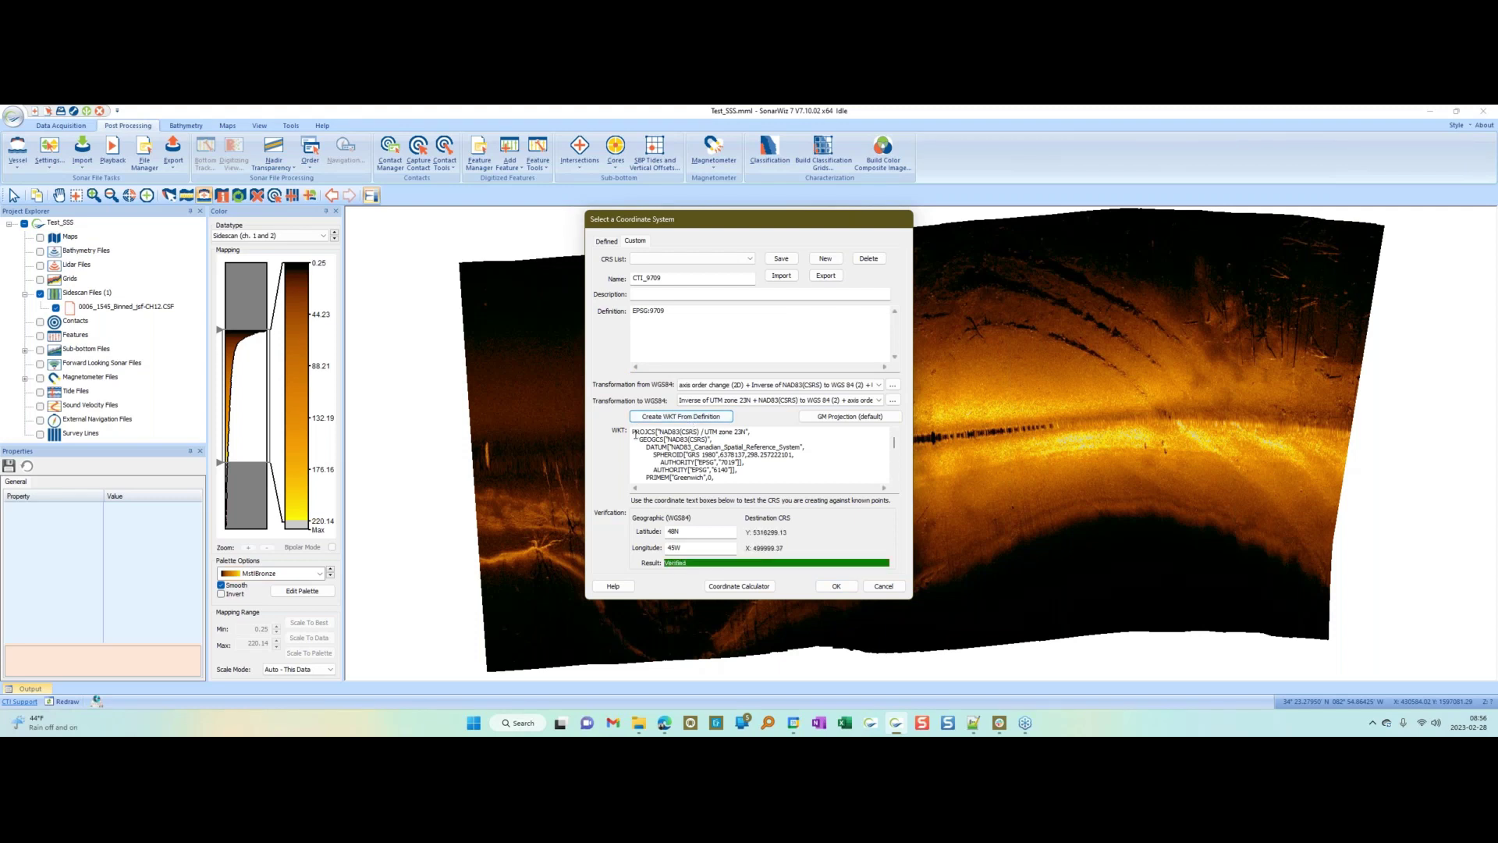
Step: Examine the generated WKT of the custom coordinate system, including the projection name at its start
{"action": "left_click_drag", "start_coordinate": [634, 436], "coordinate": [724, 497]}
{"action": "scroll", "coordinate": [754, 478], "scroll_direction": "up", "scroll_amount": 5}
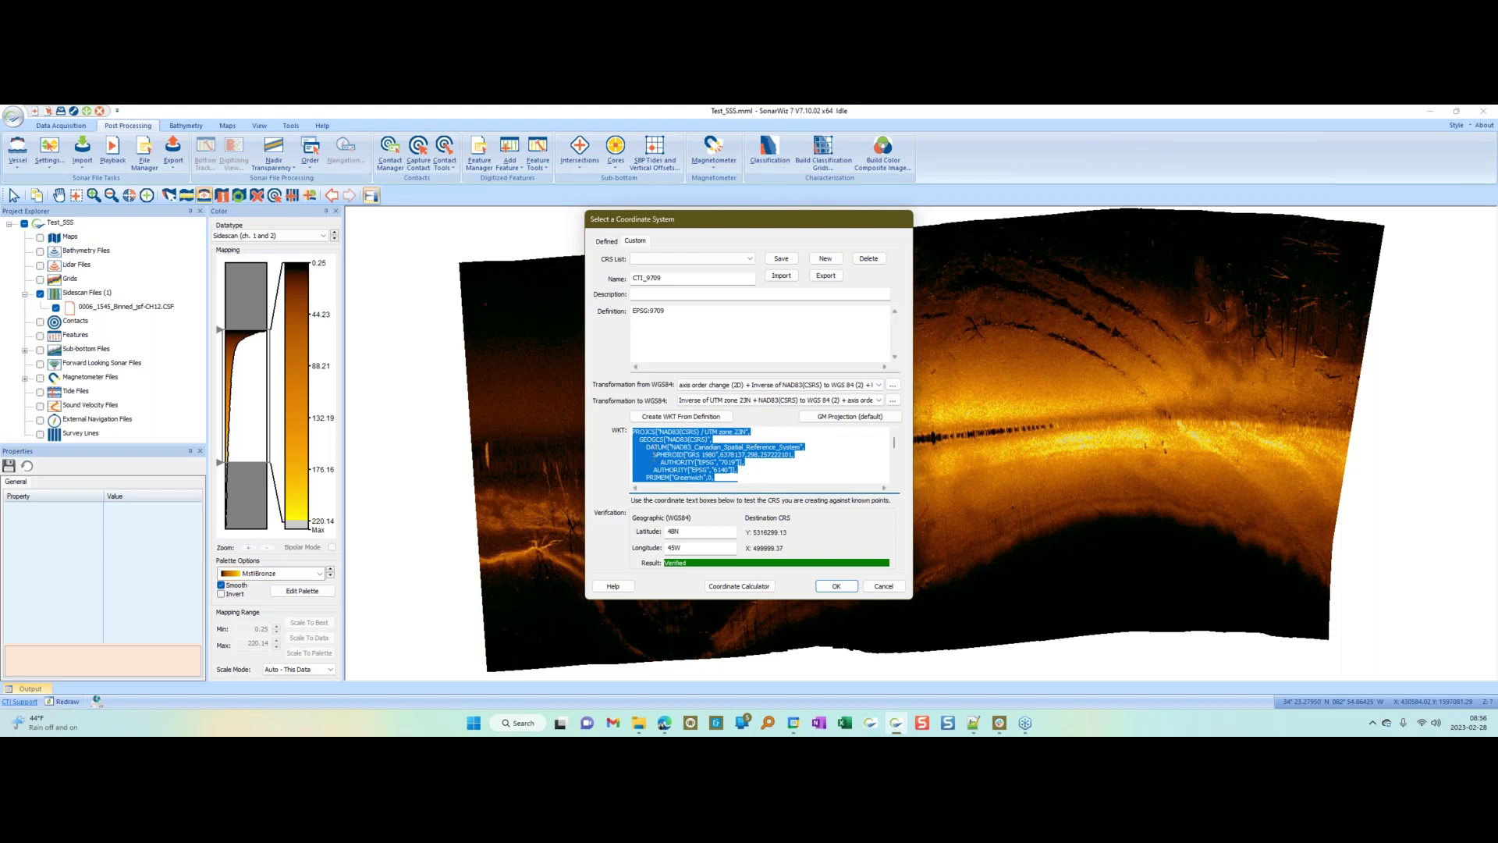
{"action": "left_click", "coordinate": [743, 448]}
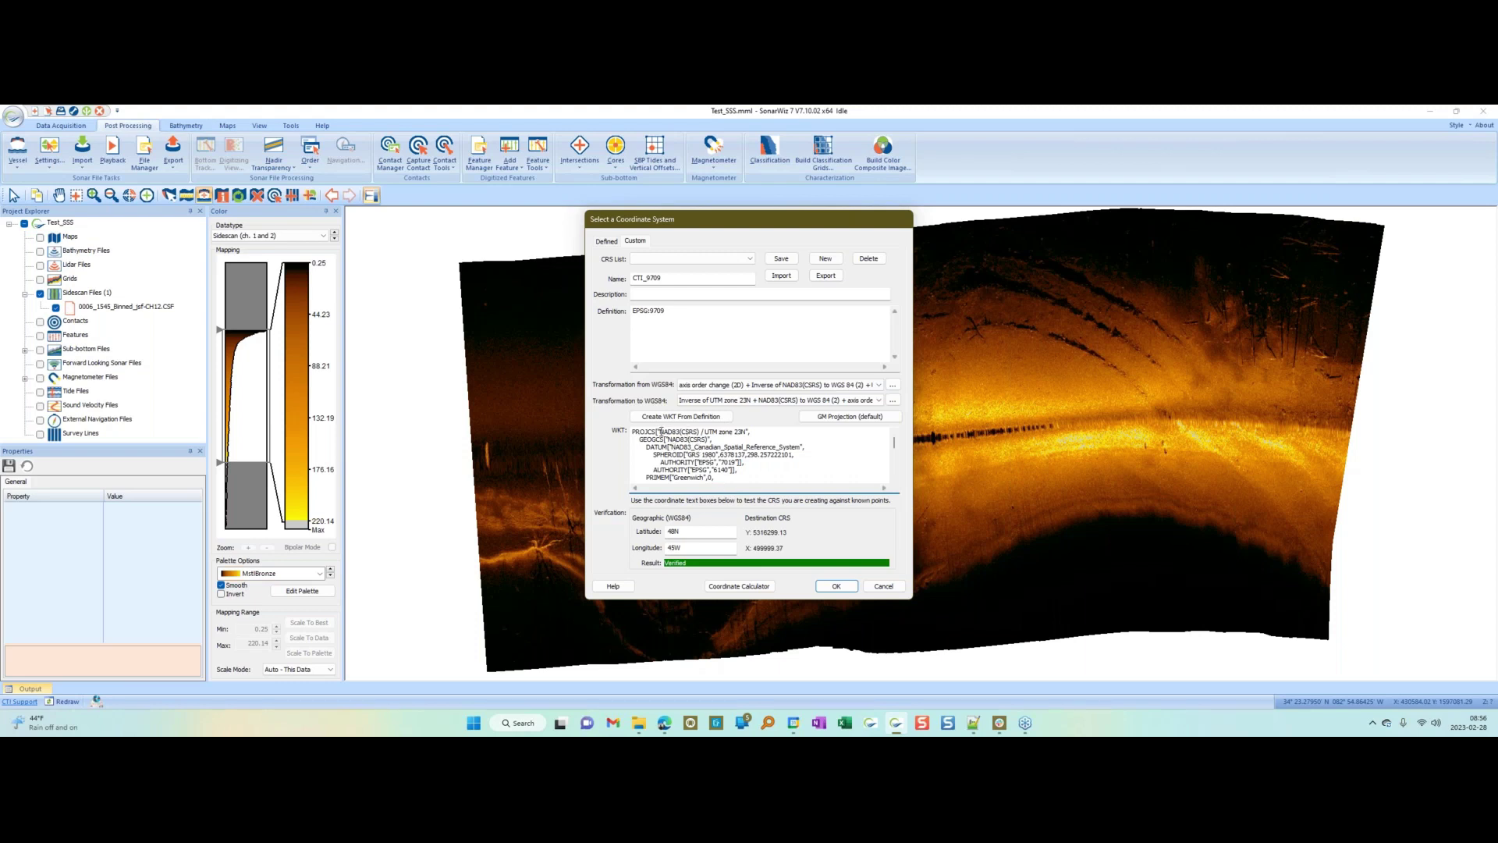
{"action": "left_click_drag", "start_coordinate": [661, 431], "coordinate": [742, 434]}
{"action": "left_click", "coordinate": [700, 433]}
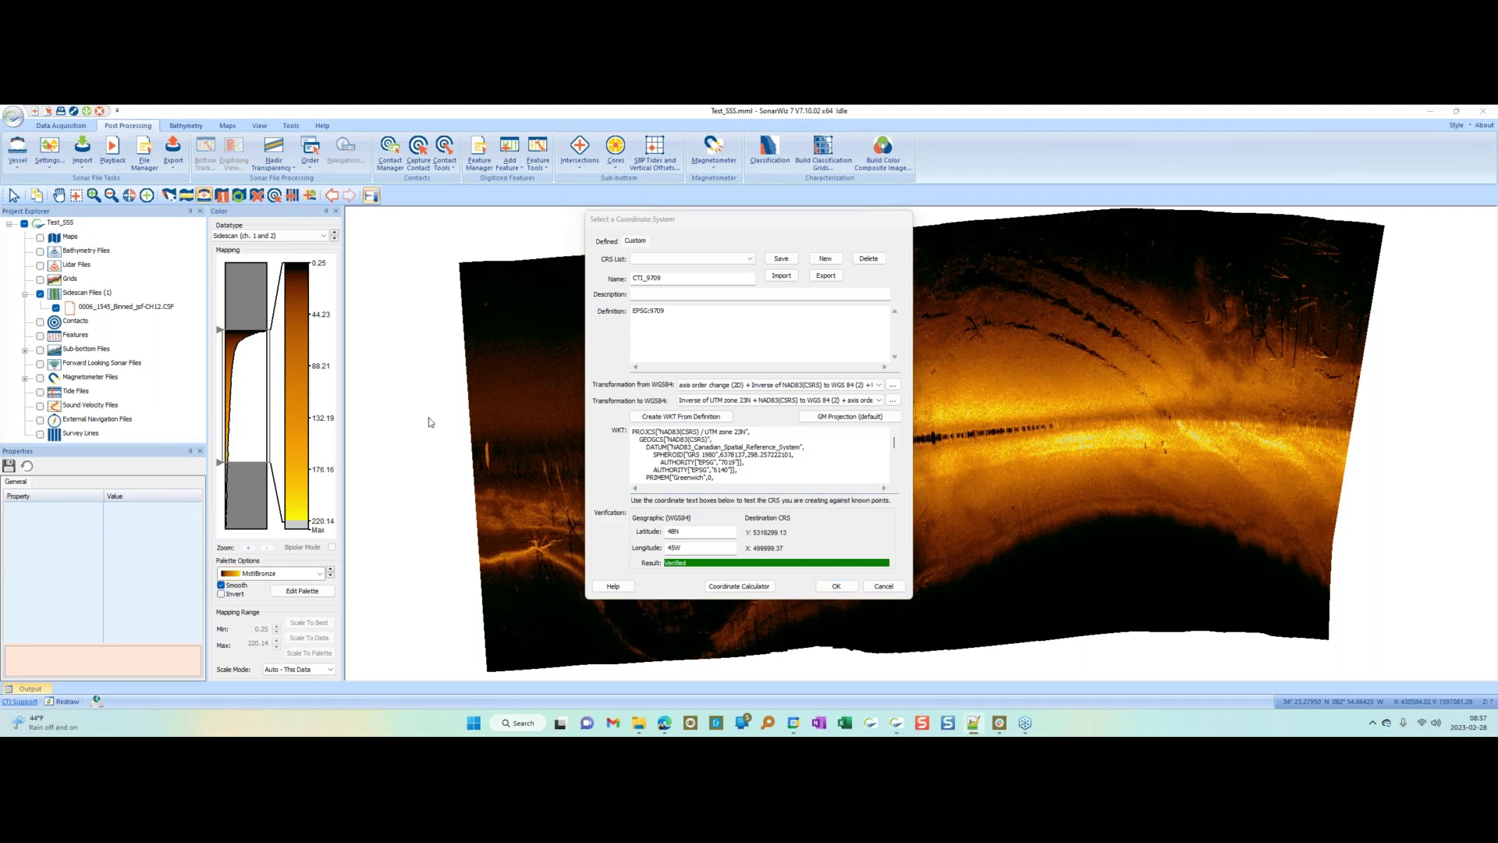
Step: Replace the definition with the copied NAD83(CSRS) / UTM zone 23N WKT containing the TOWGS84 parameters, and recreate the WKT from it
{"action": "double_click", "coordinate": [667, 311]}
{"action": "key", "text": "ctrl+v"}
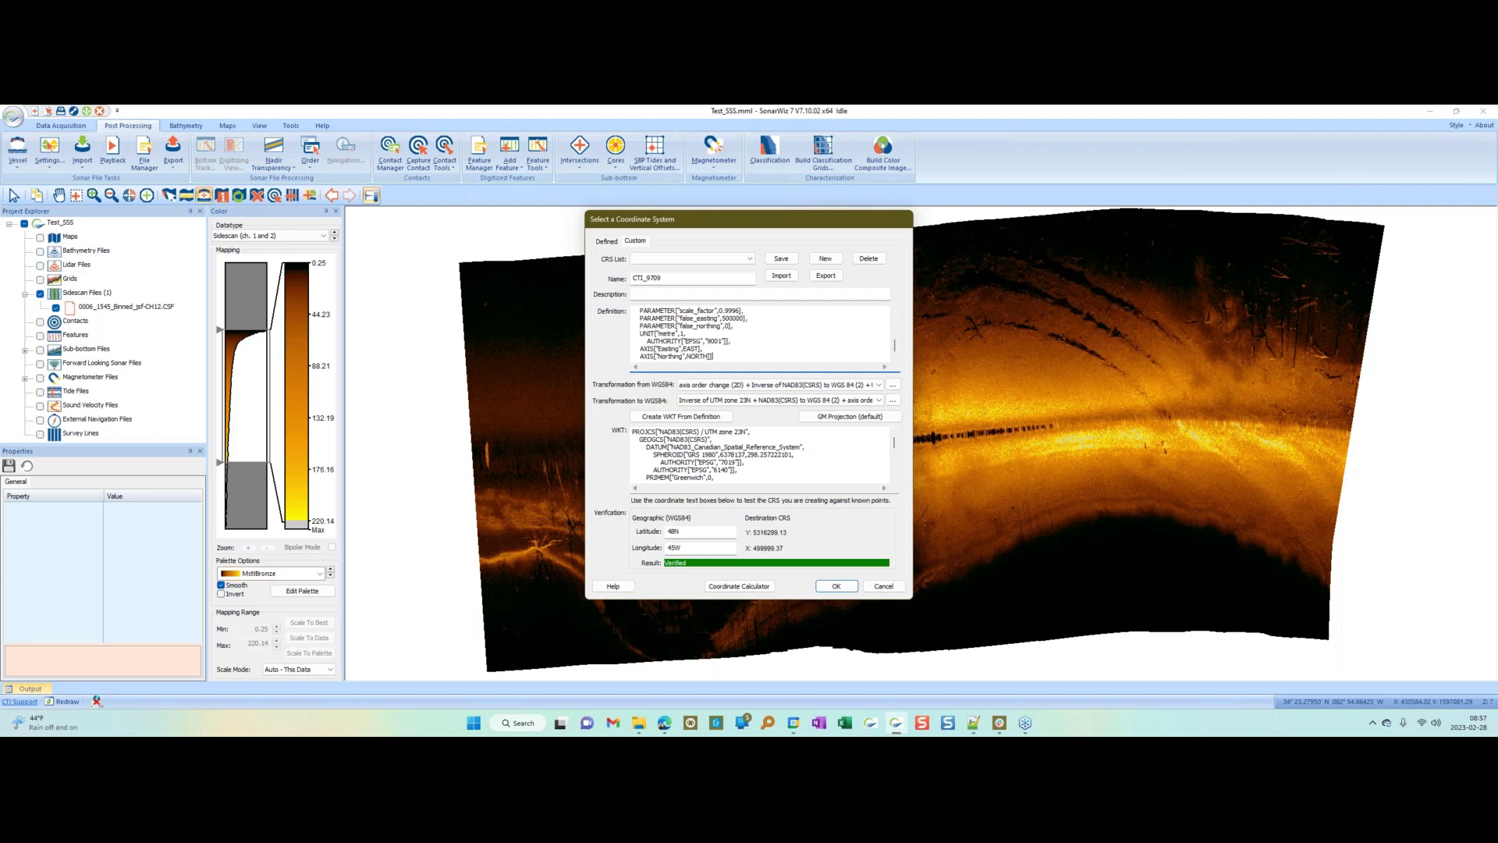
{"action": "scroll", "coordinate": [761, 334], "scroll_direction": "up", "scroll_amount": 6}
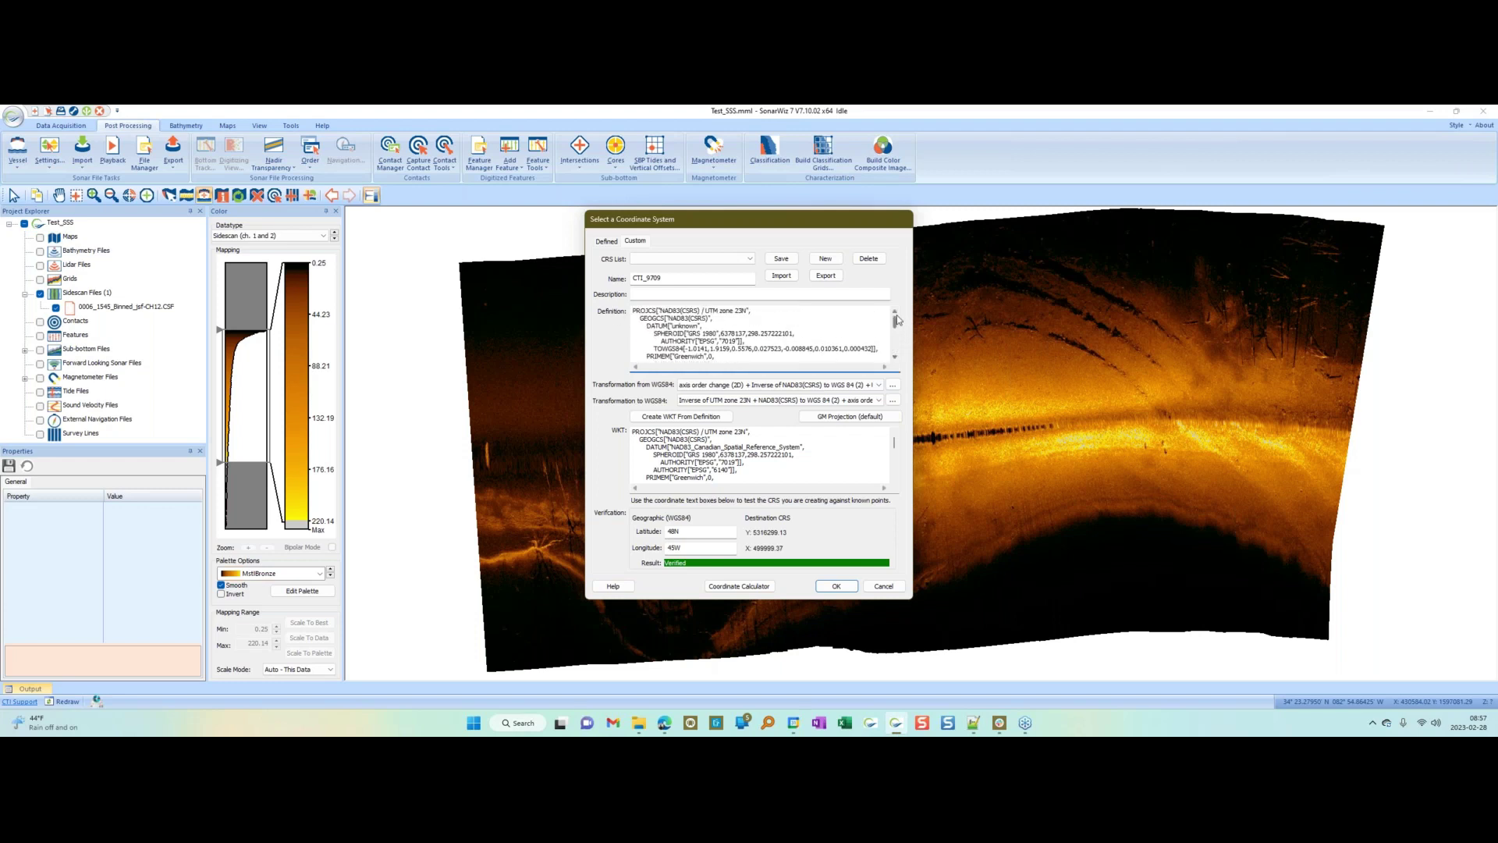
{"action": "left_click_drag", "start_coordinate": [647, 349], "coordinate": [878, 349]}
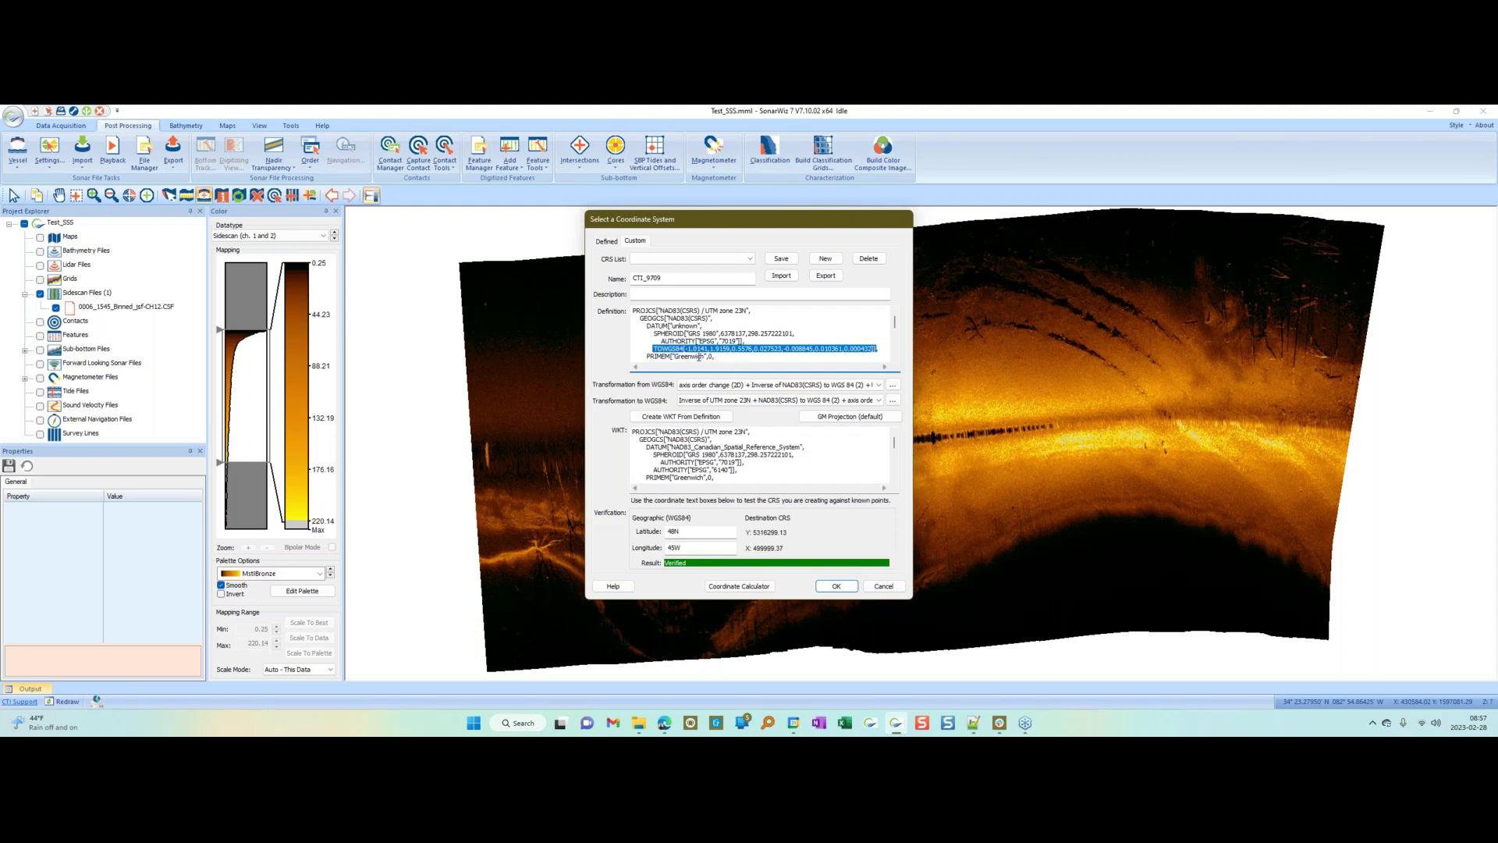
{"action": "left_click", "coordinate": [701, 417]}
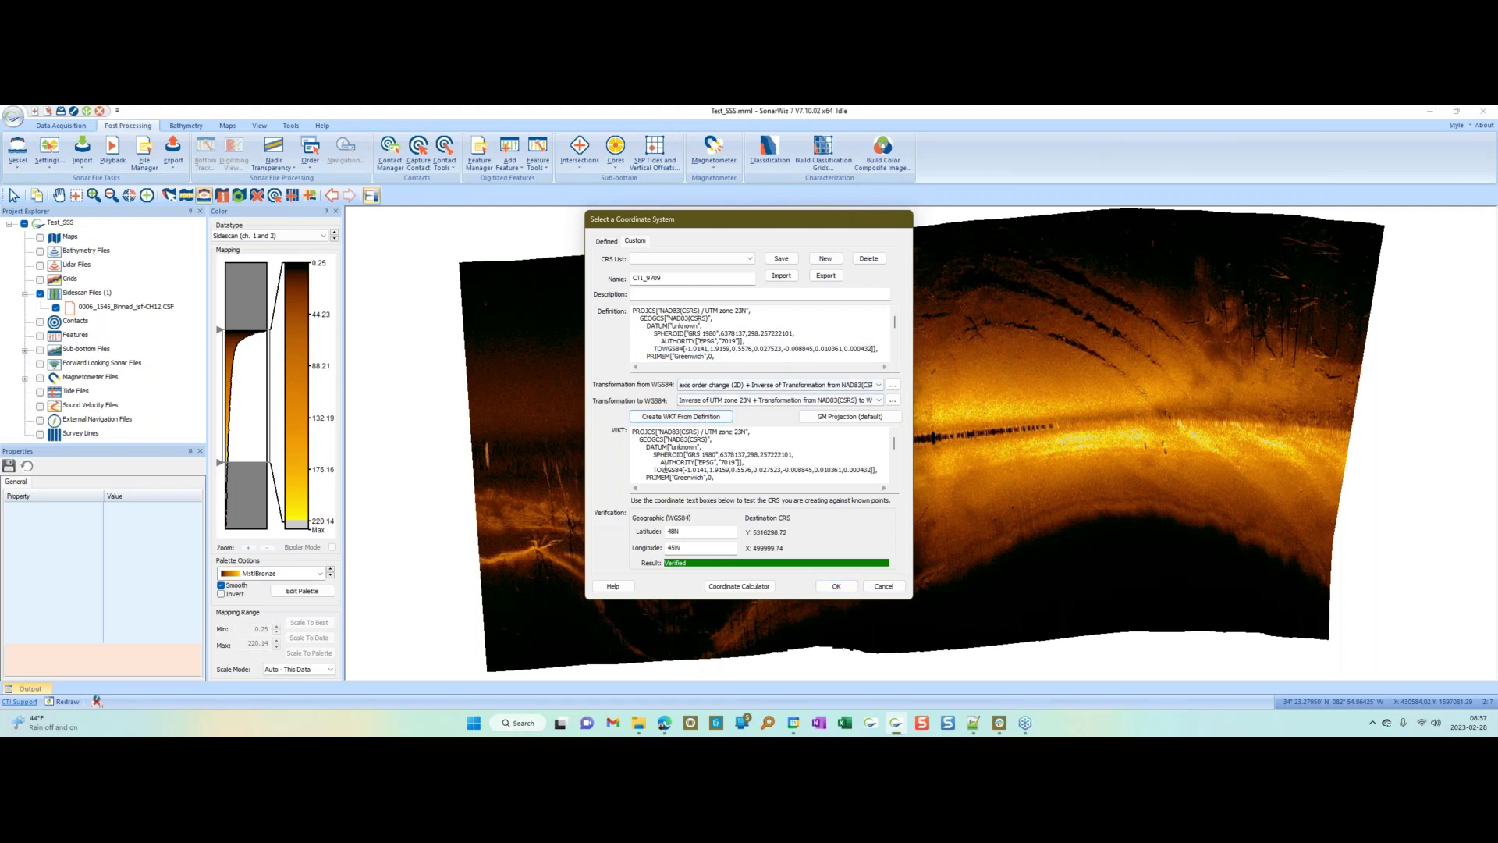
Step: Compare the TOWGS84 line and full text of the regenerated WKT with the custom definition
{"action": "left_click_drag", "start_coordinate": [654, 470], "coordinate": [884, 471]}
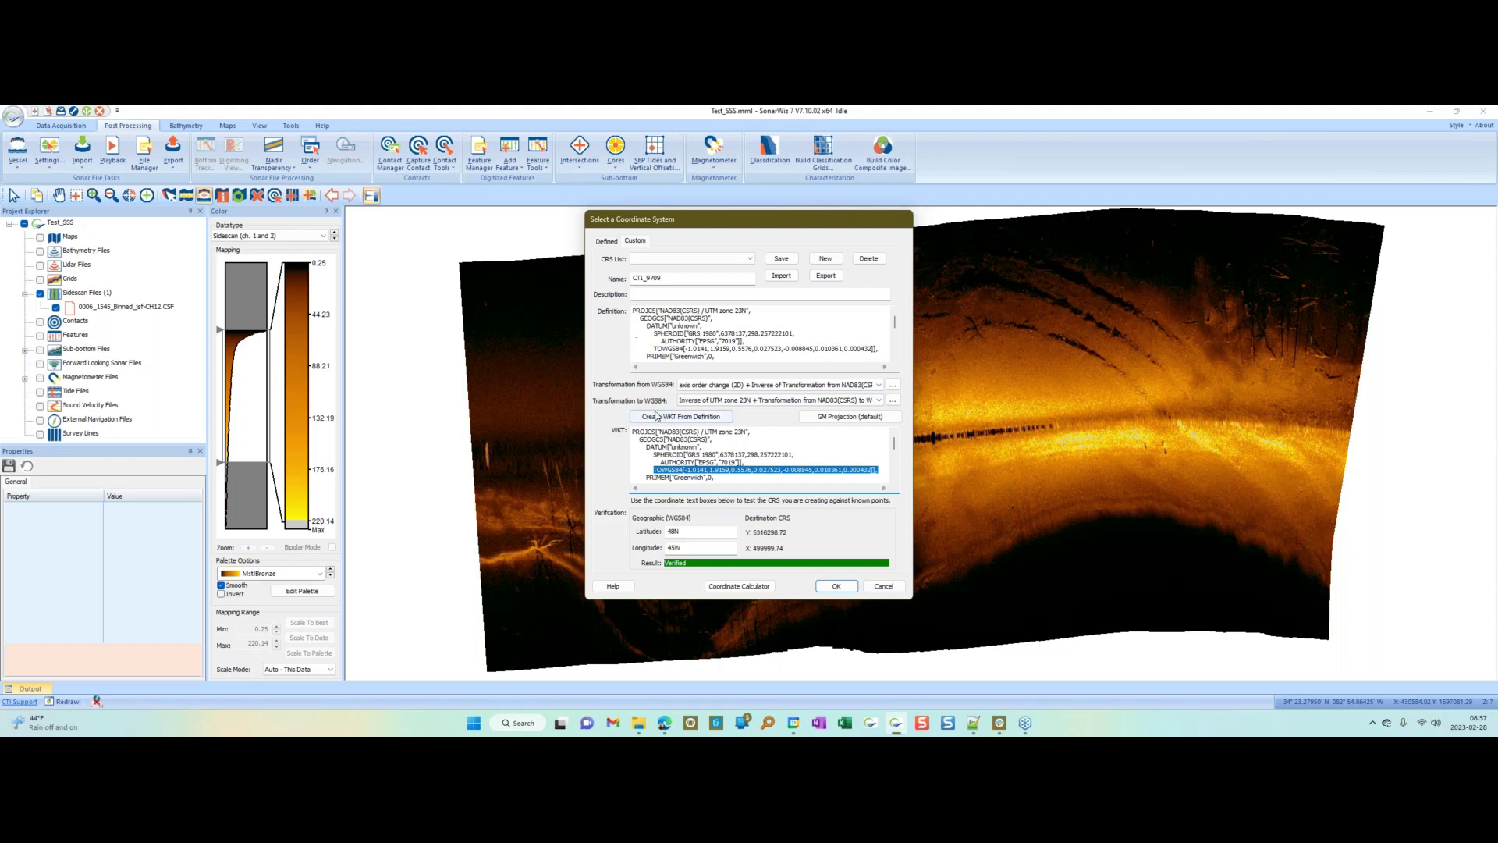
{"action": "left_click_drag", "start_coordinate": [633, 435], "coordinate": [711, 479]}
{"action": "key", "text": "ctrl+a"}
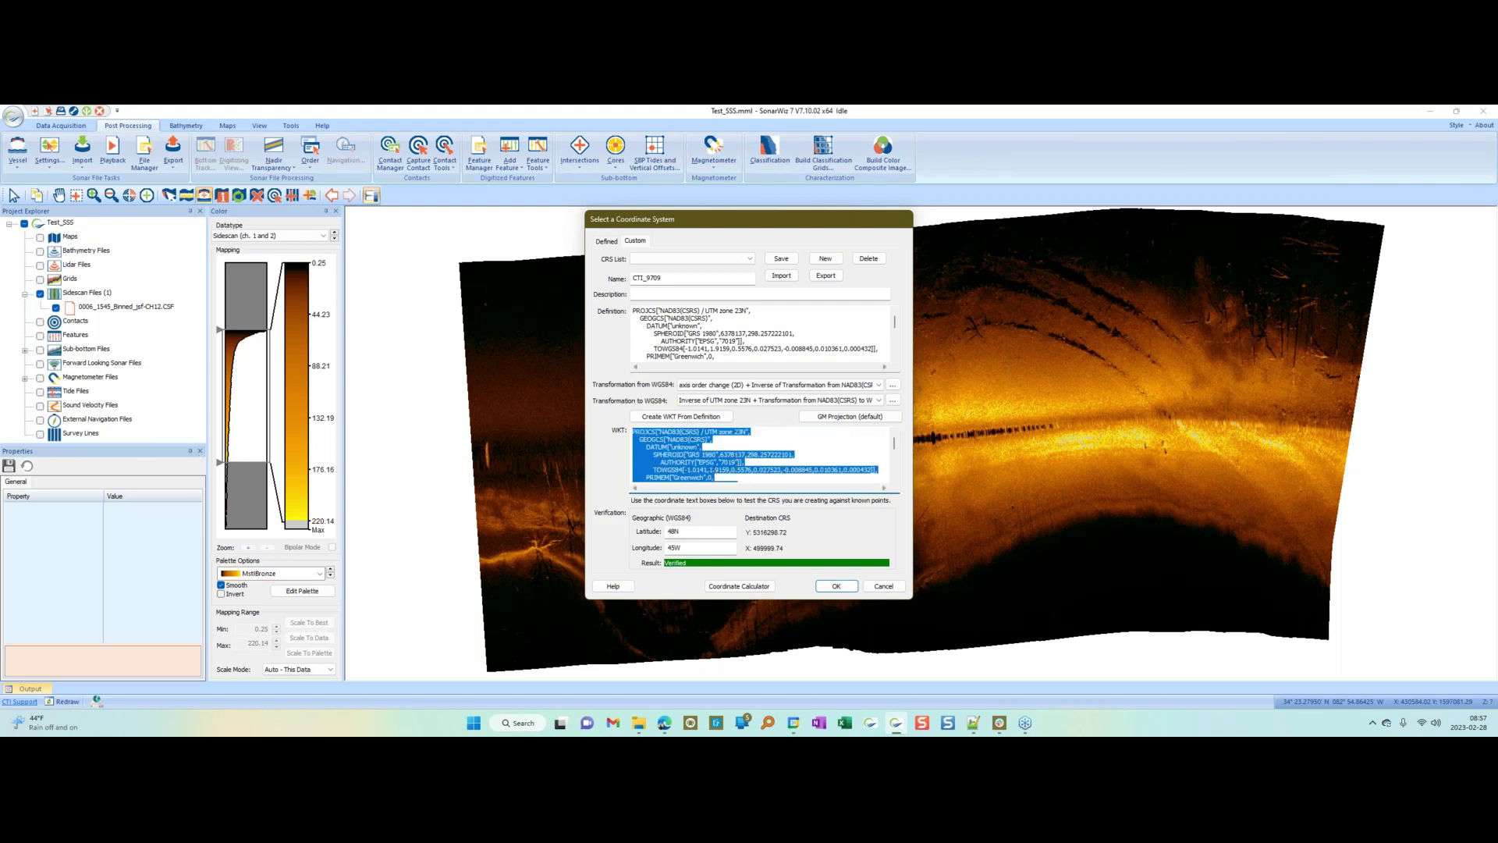
{"action": "left_click", "coordinate": [644, 311]}
{"action": "key", "text": "ctrl+a"}
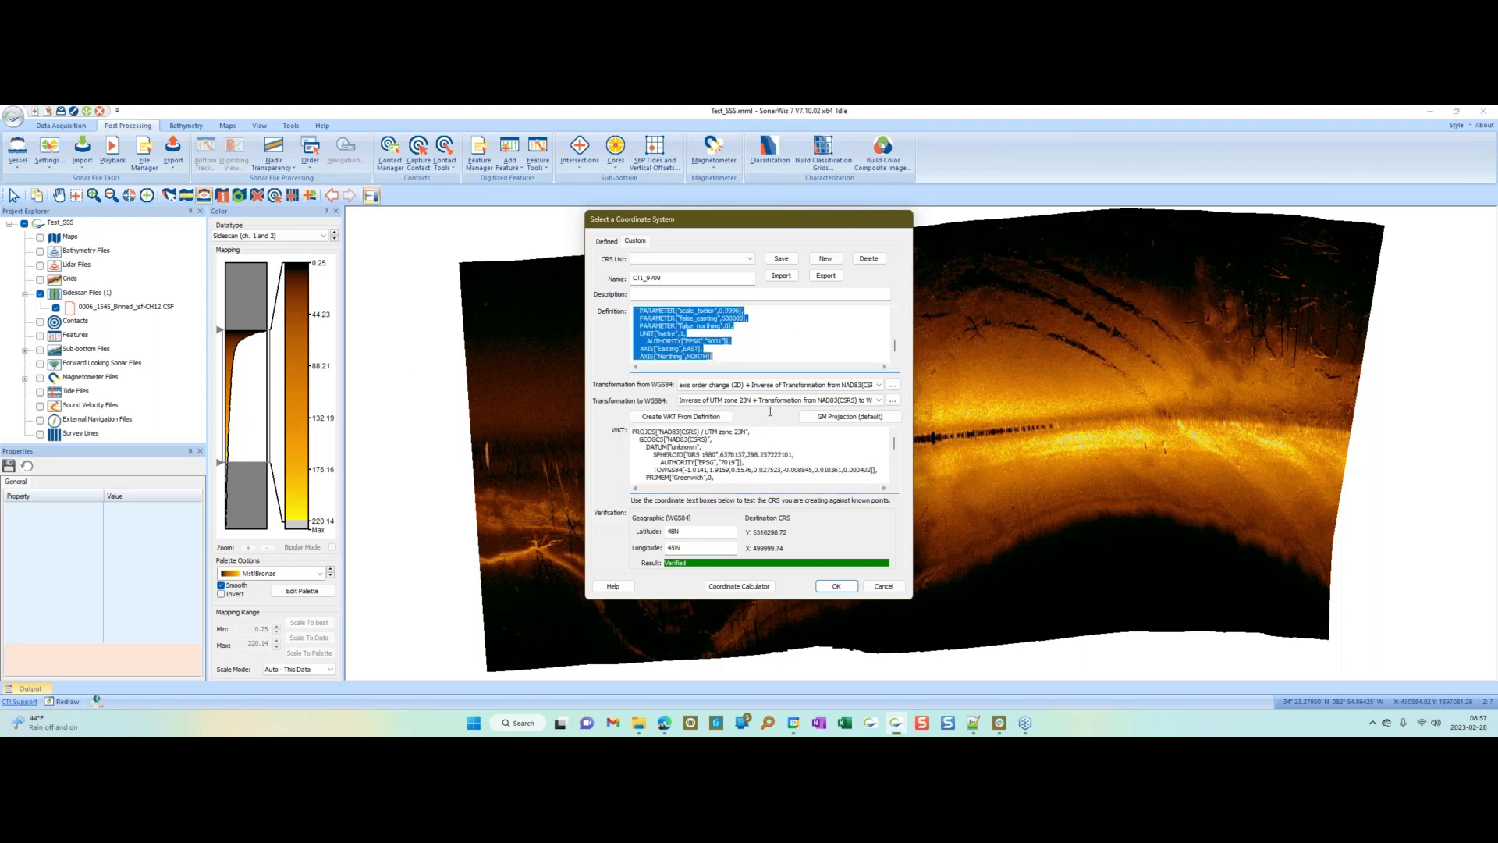
Step: Replace the definition with +proj=utm +zone=23 +ellips=GRS80 +towgs84=-1.0141,1.9159,0.5576,0.027523,-0.008845,0.010361,0.000432 +units=m +type=crs, and create the WKT from it
{"action": "key", "text": "Delete"}
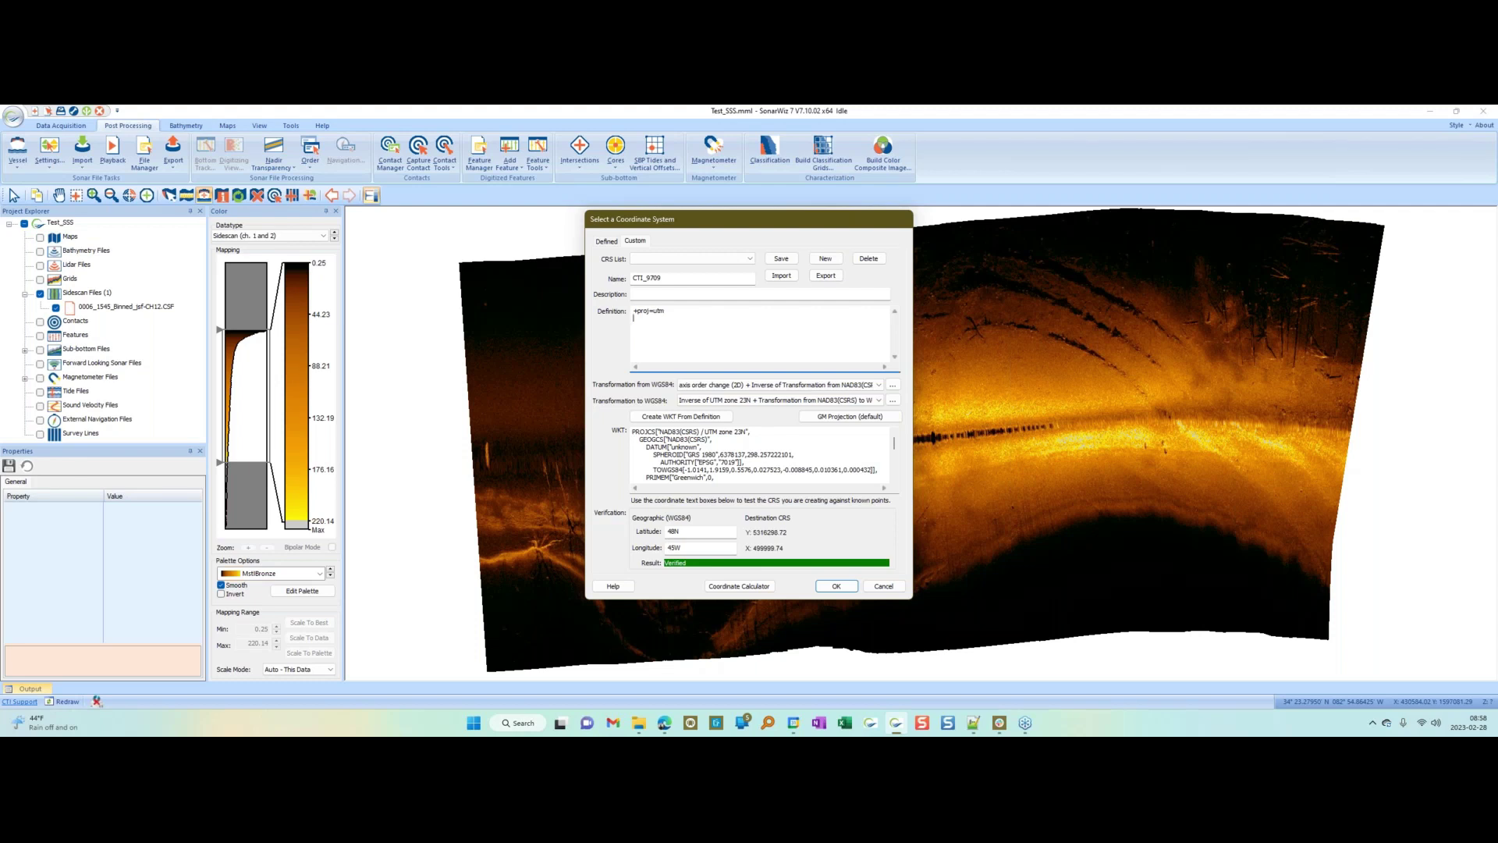
{"action": "type", "text": "zone=23"}
{"action": "key", "text": "Return"}
{"action": "type", "text": "+ellips=GRS80"}
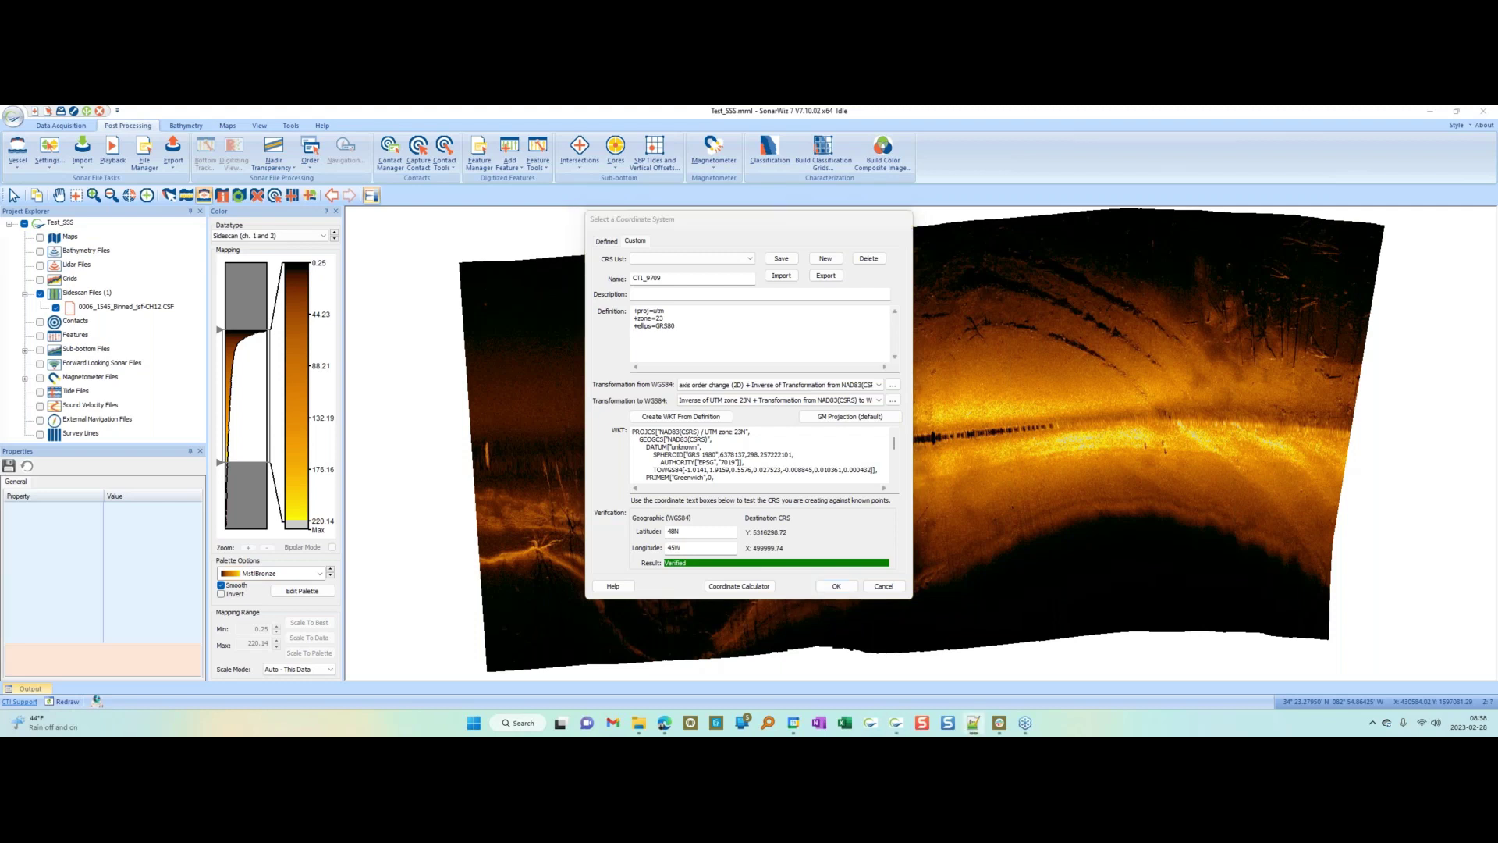
{"action": "left_click", "coordinate": [674, 339]}
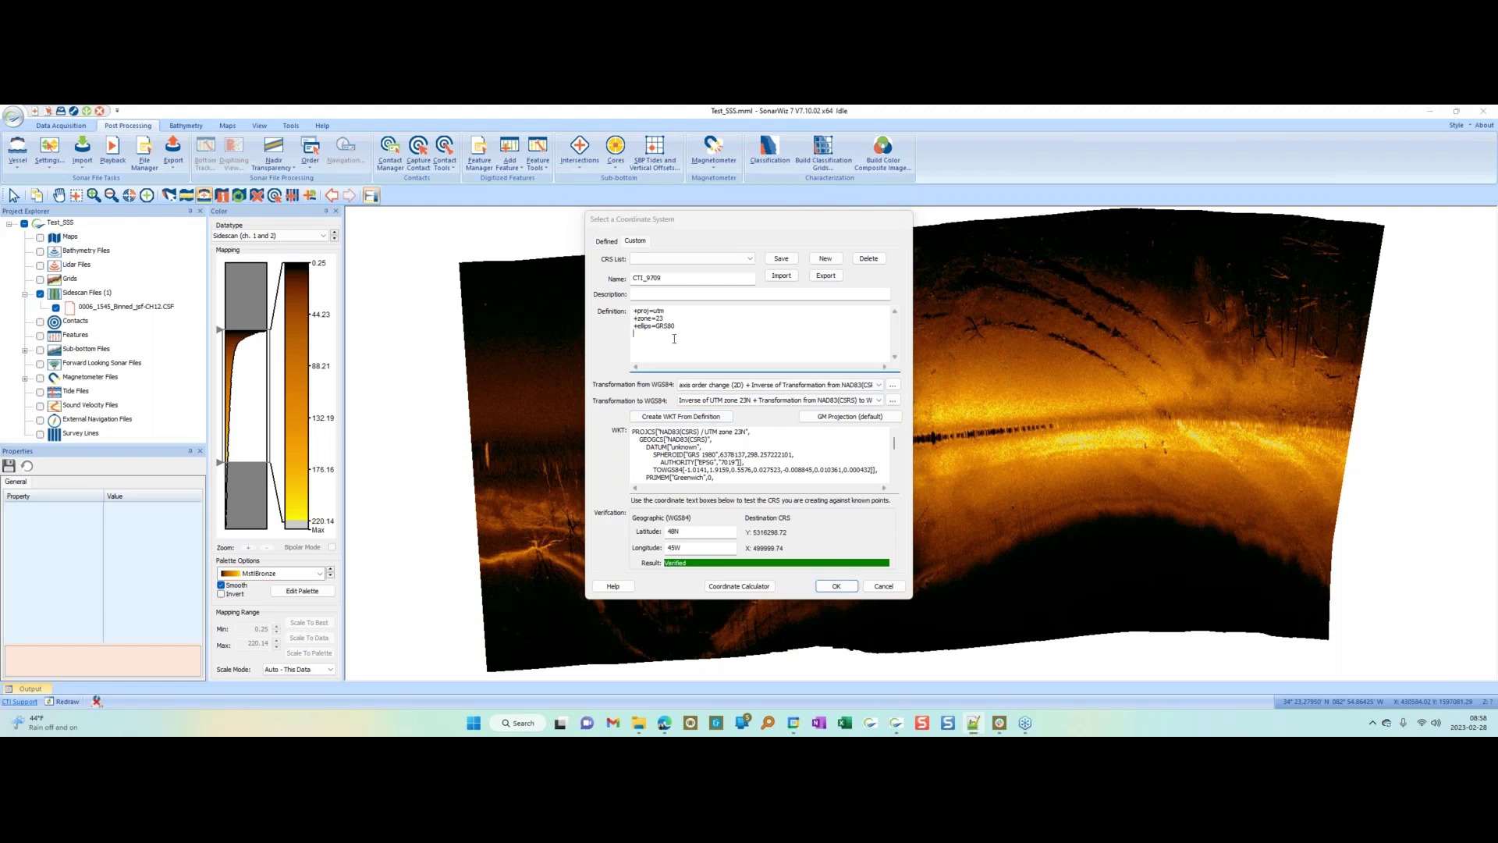
{"action": "type", "text": "+towgs84=-1.0141,1.9159,0.5576,0.027523,-0.008845,0.010361,0.000432"}
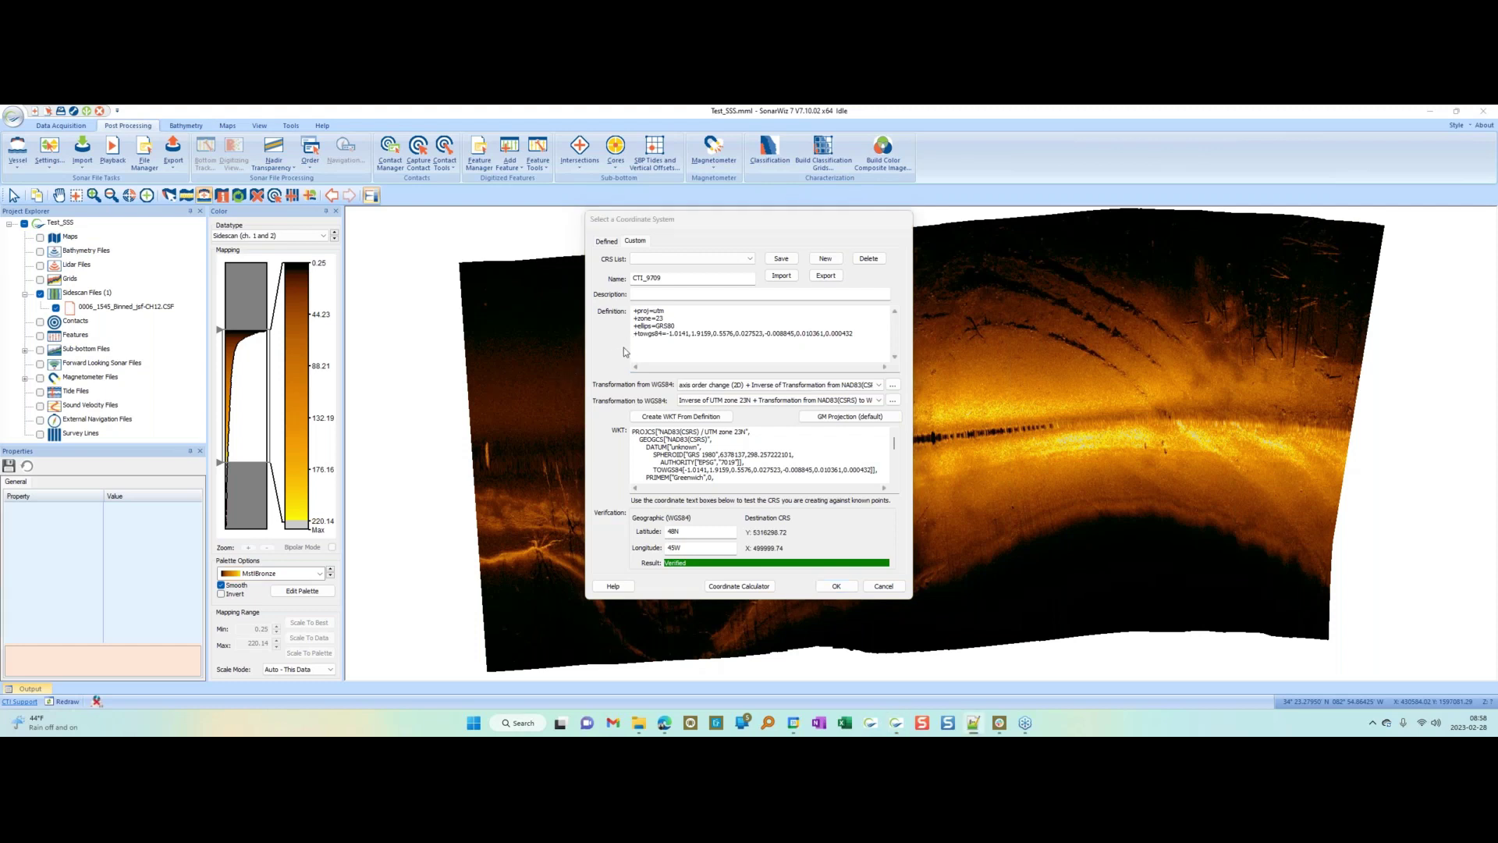
{"action": "left_click", "coordinate": [645, 343]}
{"action": "type", "text": "+units=m +type=crs"}
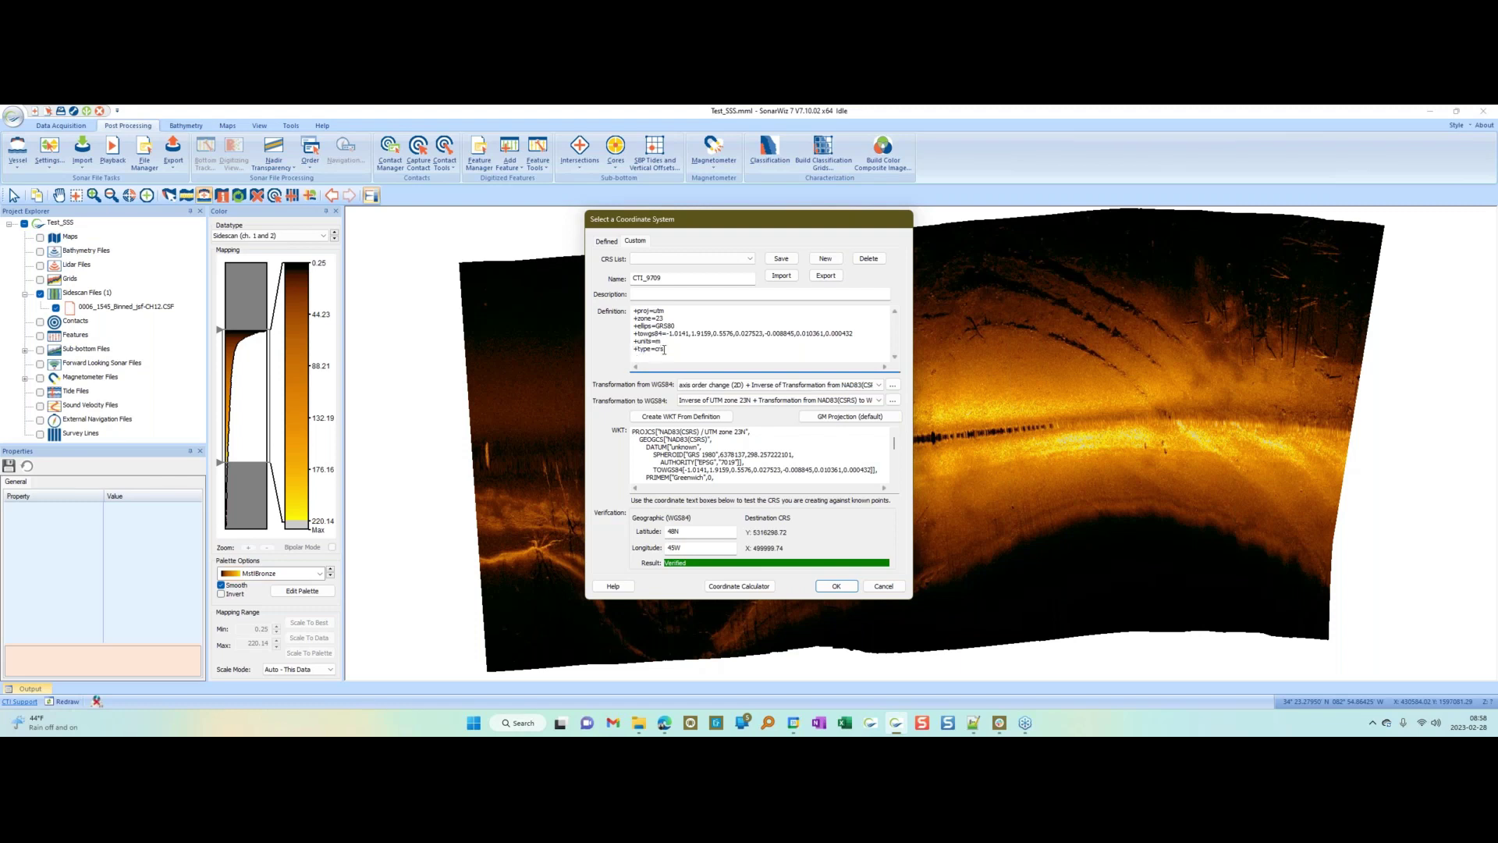
{"action": "left_click", "coordinate": [662, 417]}
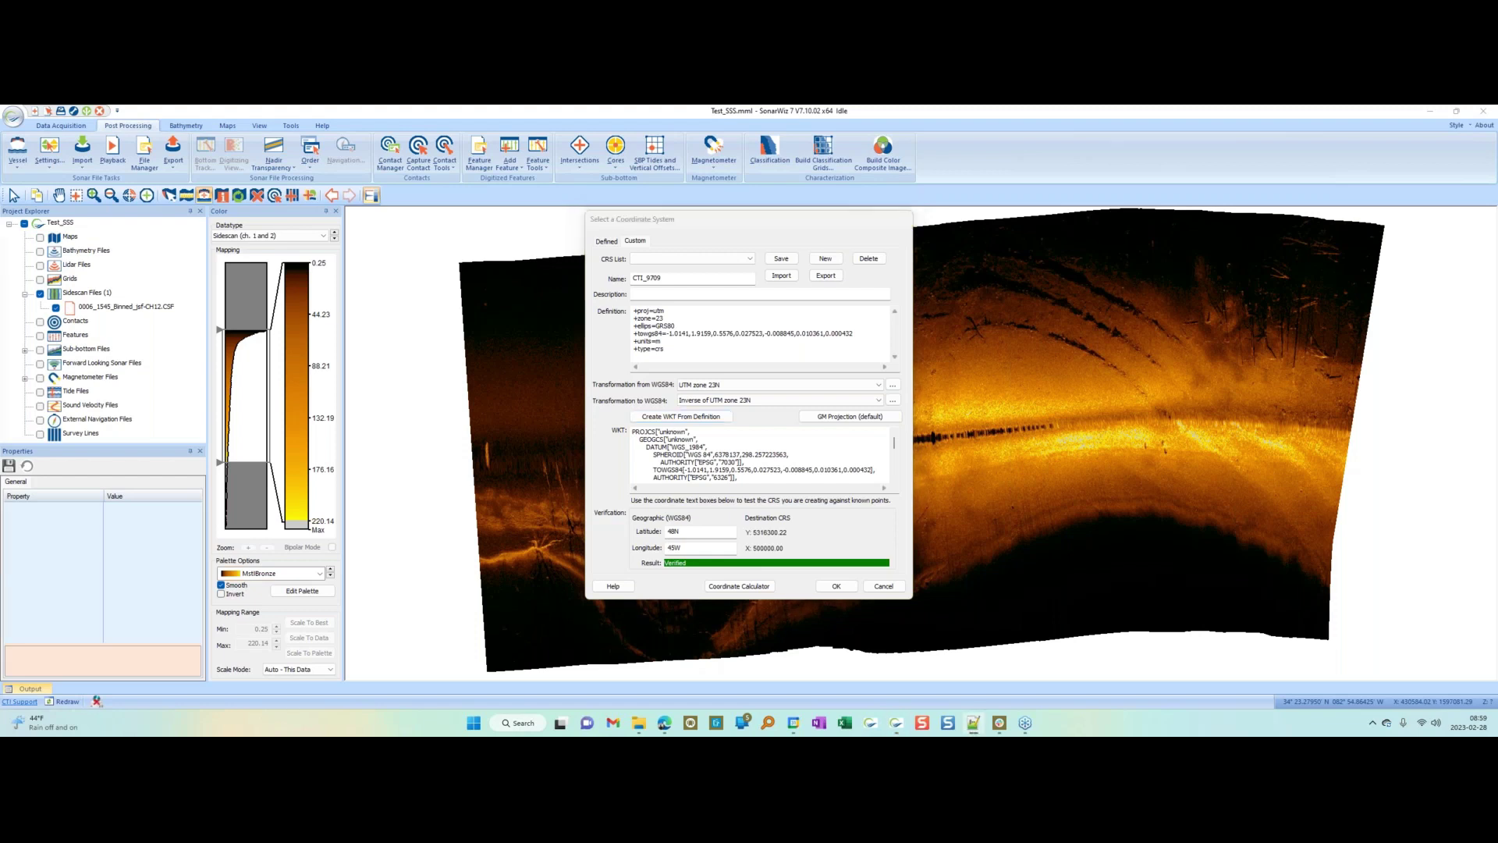
Step: Save CTI_9709 with the description NAD83(CSRS) / UTM zone 23N and create the Custom project using it
{"action": "left_click", "coordinate": [632, 293]}
{"action": "type", "text": "NAD83(CSRS) / UTM zone 23N"}
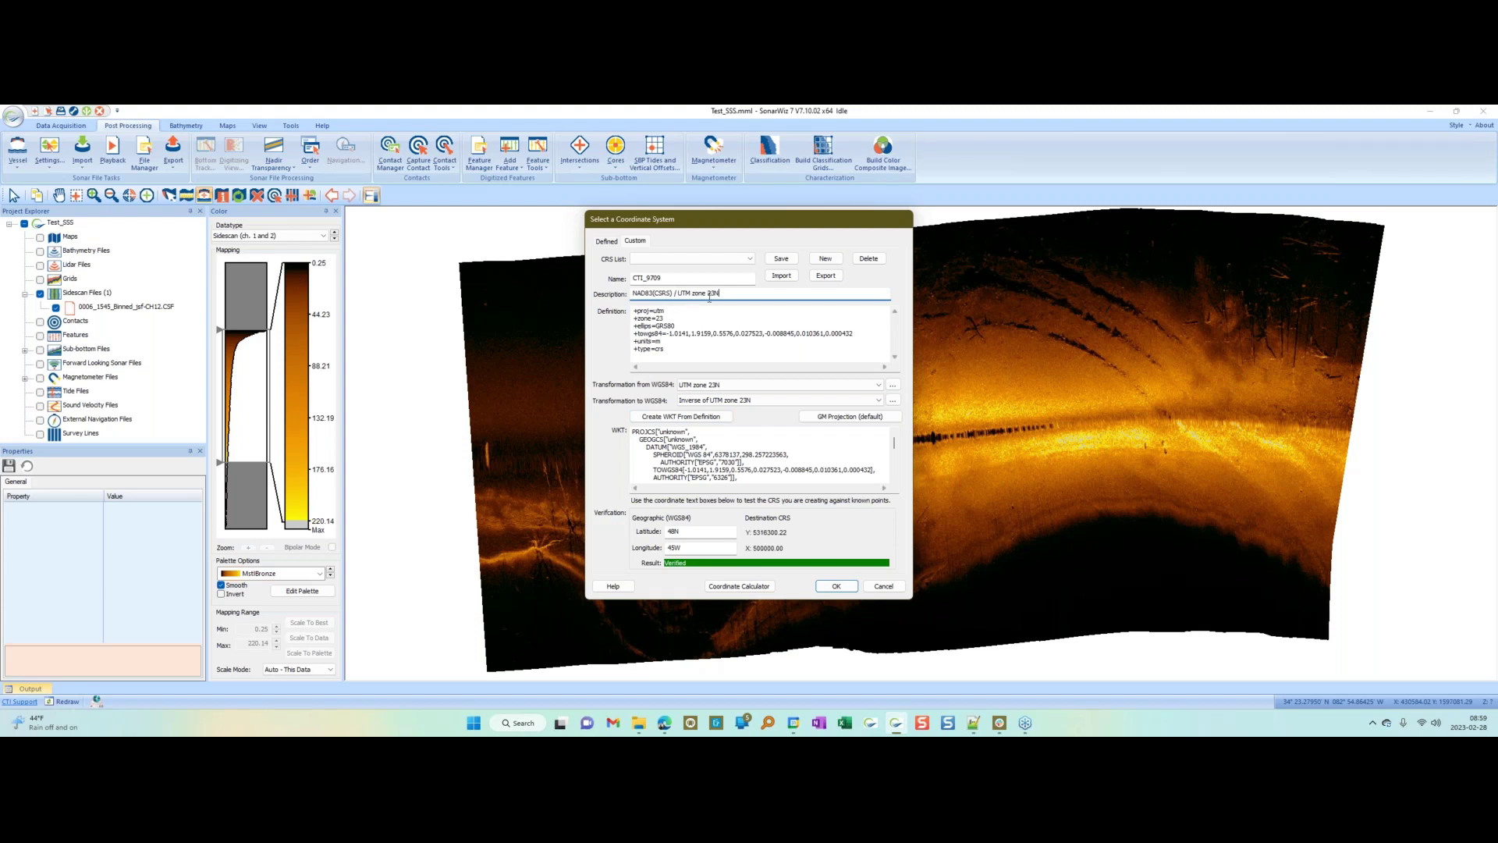
{"action": "left_click", "coordinate": [781, 258]}
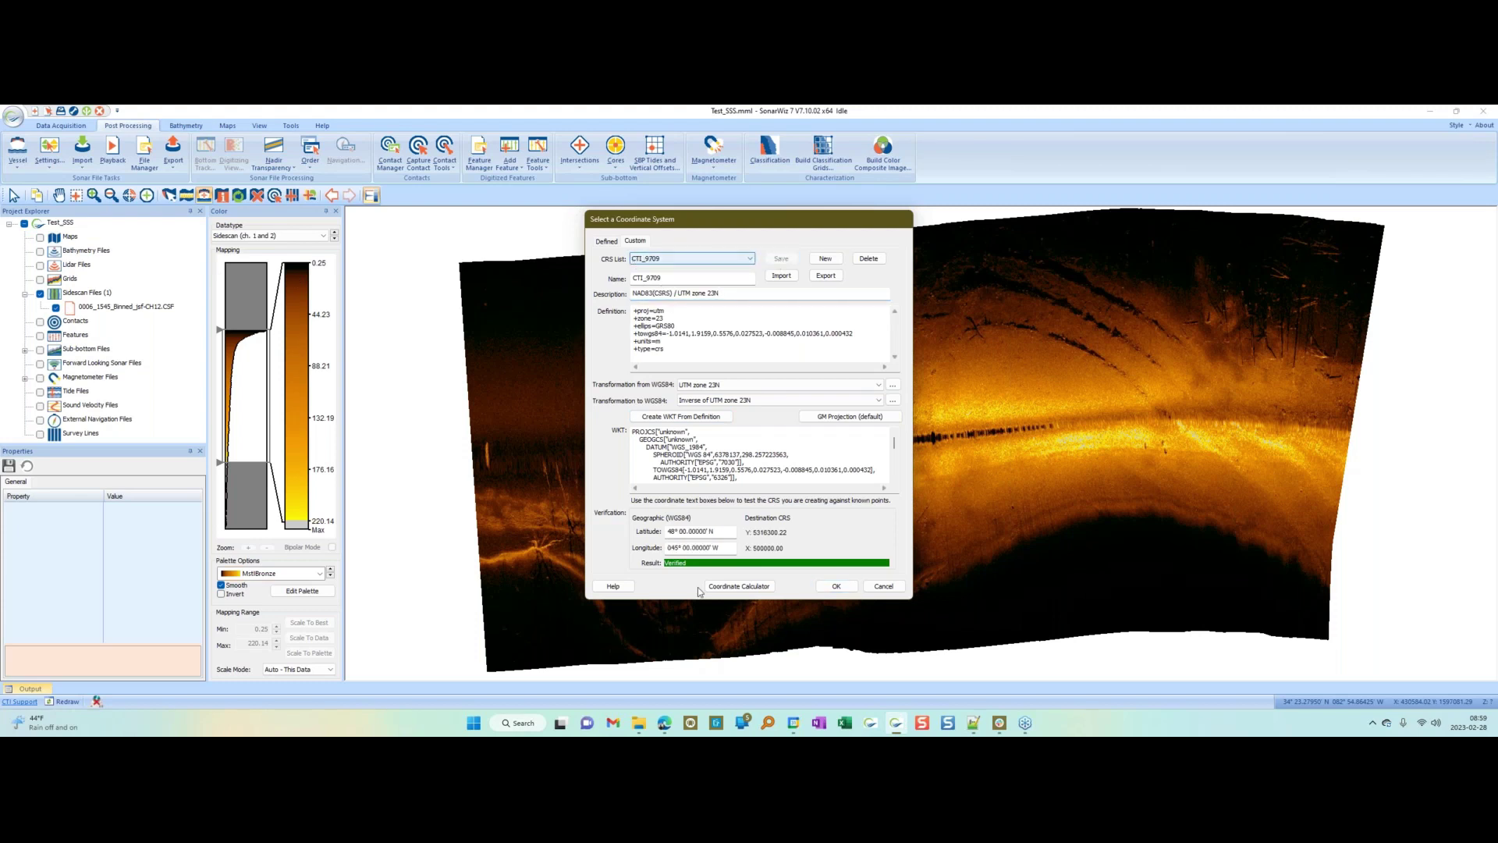
{"action": "left_click", "coordinate": [837, 587]}
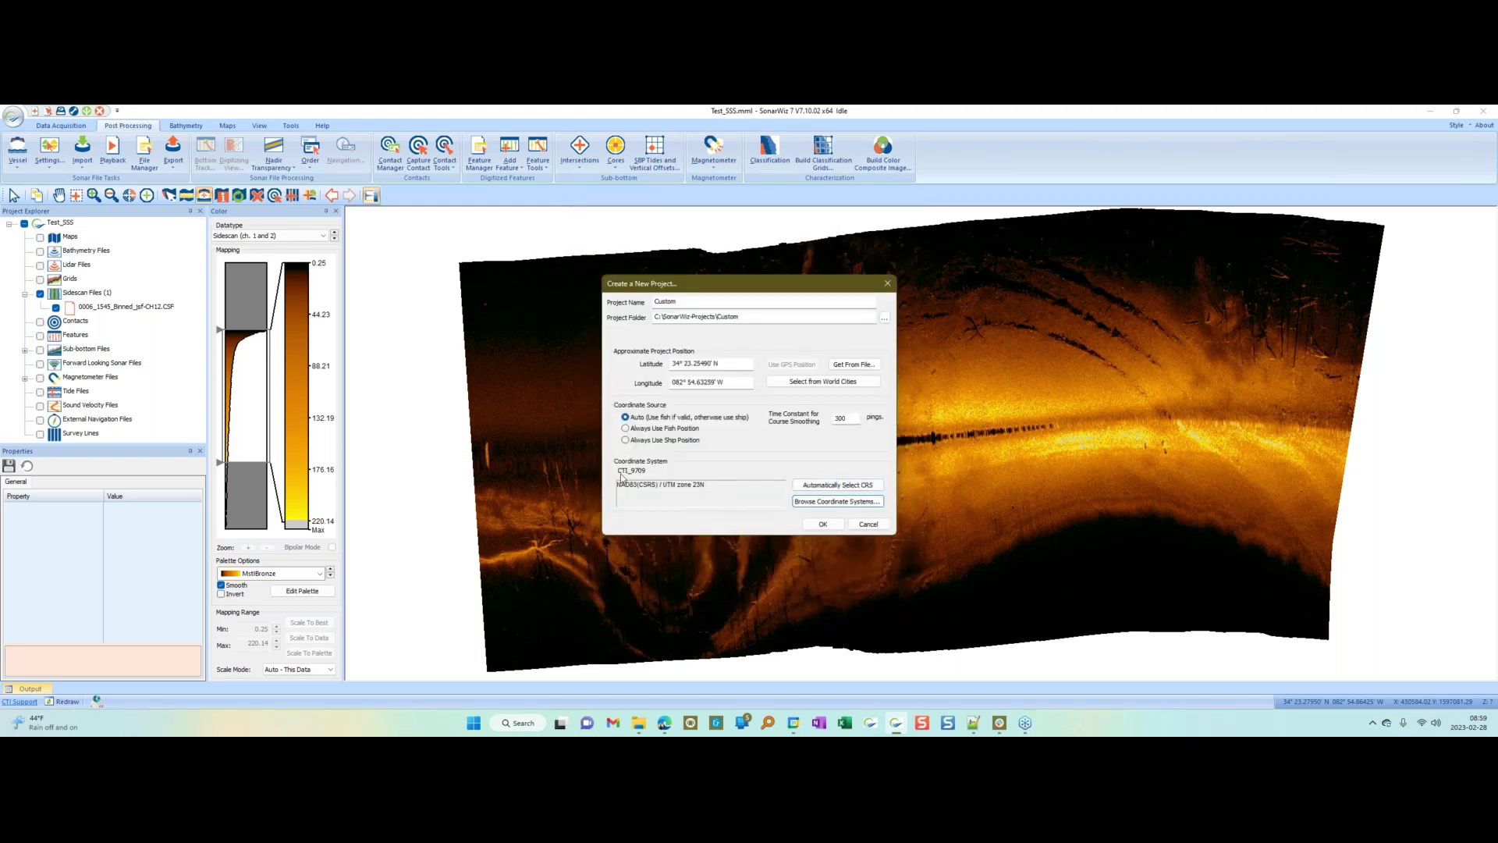
{"action": "left_click", "coordinate": [821, 524]}
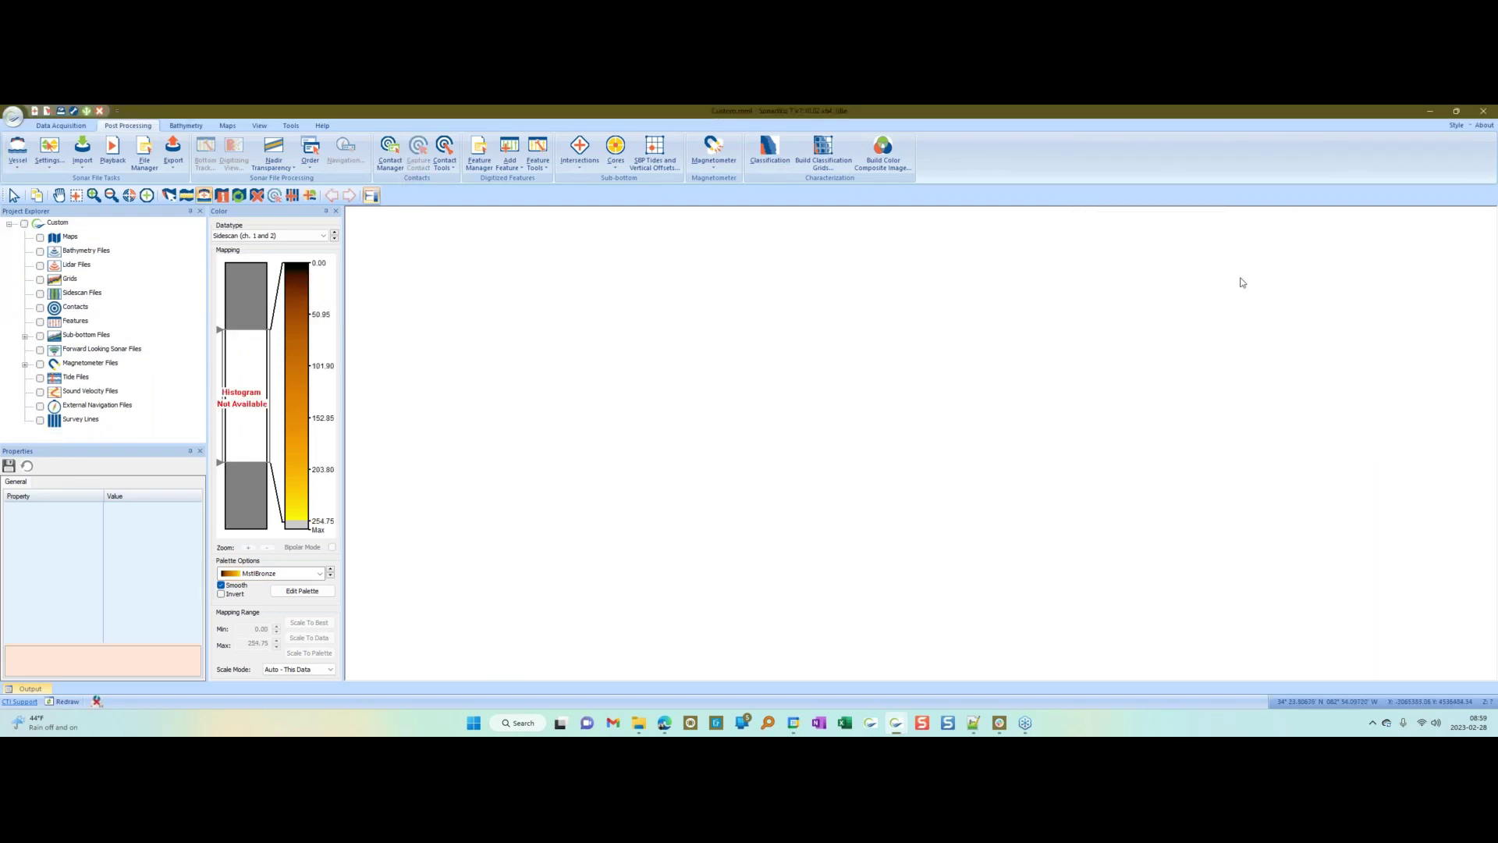
Step: Close SonarWiz and locate the Test_SSS project folder under C:\SonarWiz-Projects in File Explorer
{"action": "left_click", "coordinate": [1482, 113]}
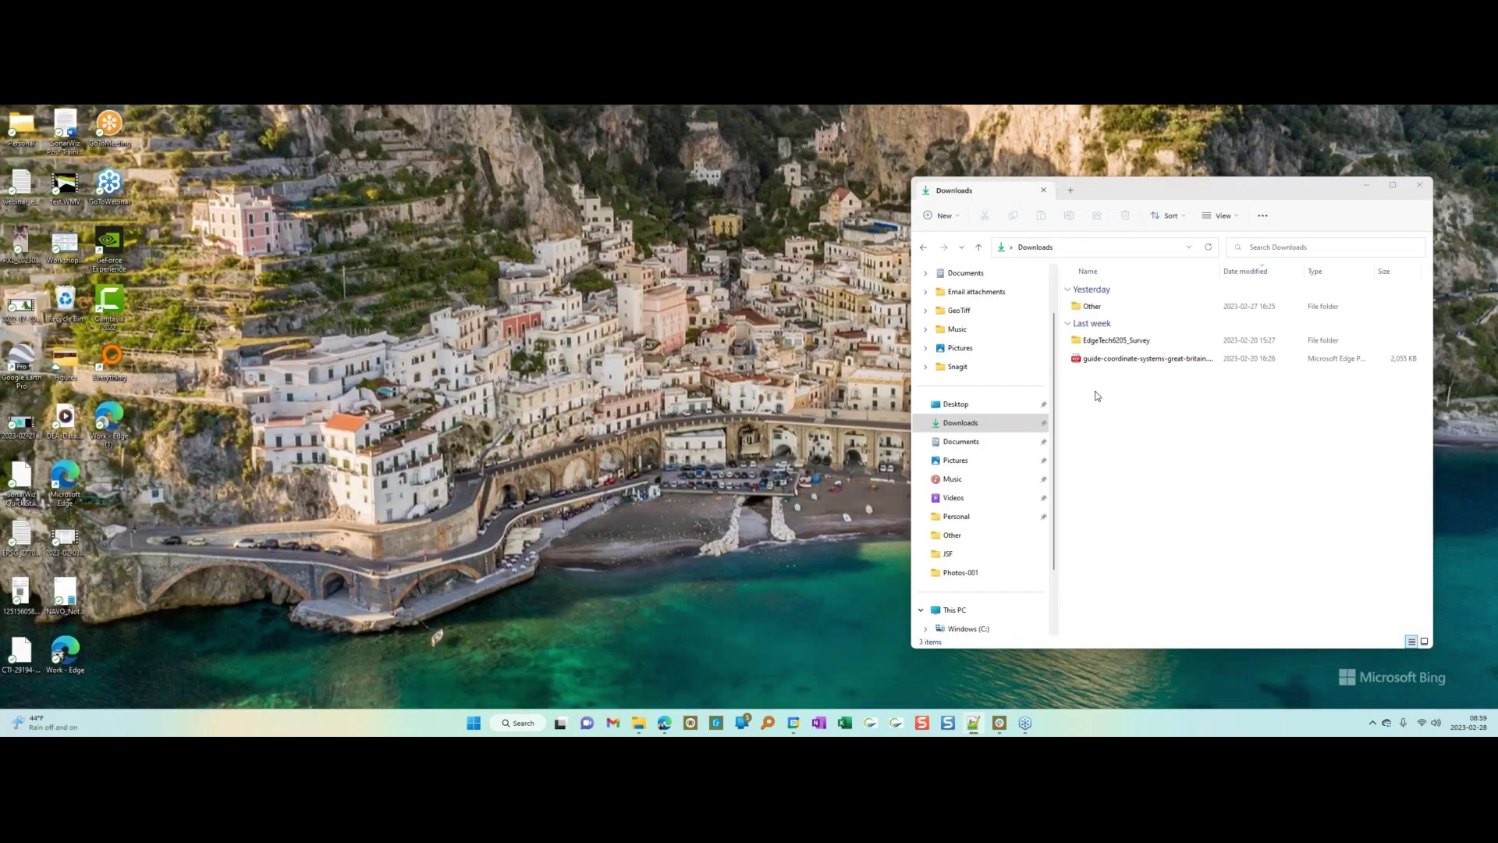
{"action": "left_click", "coordinate": [961, 629]}
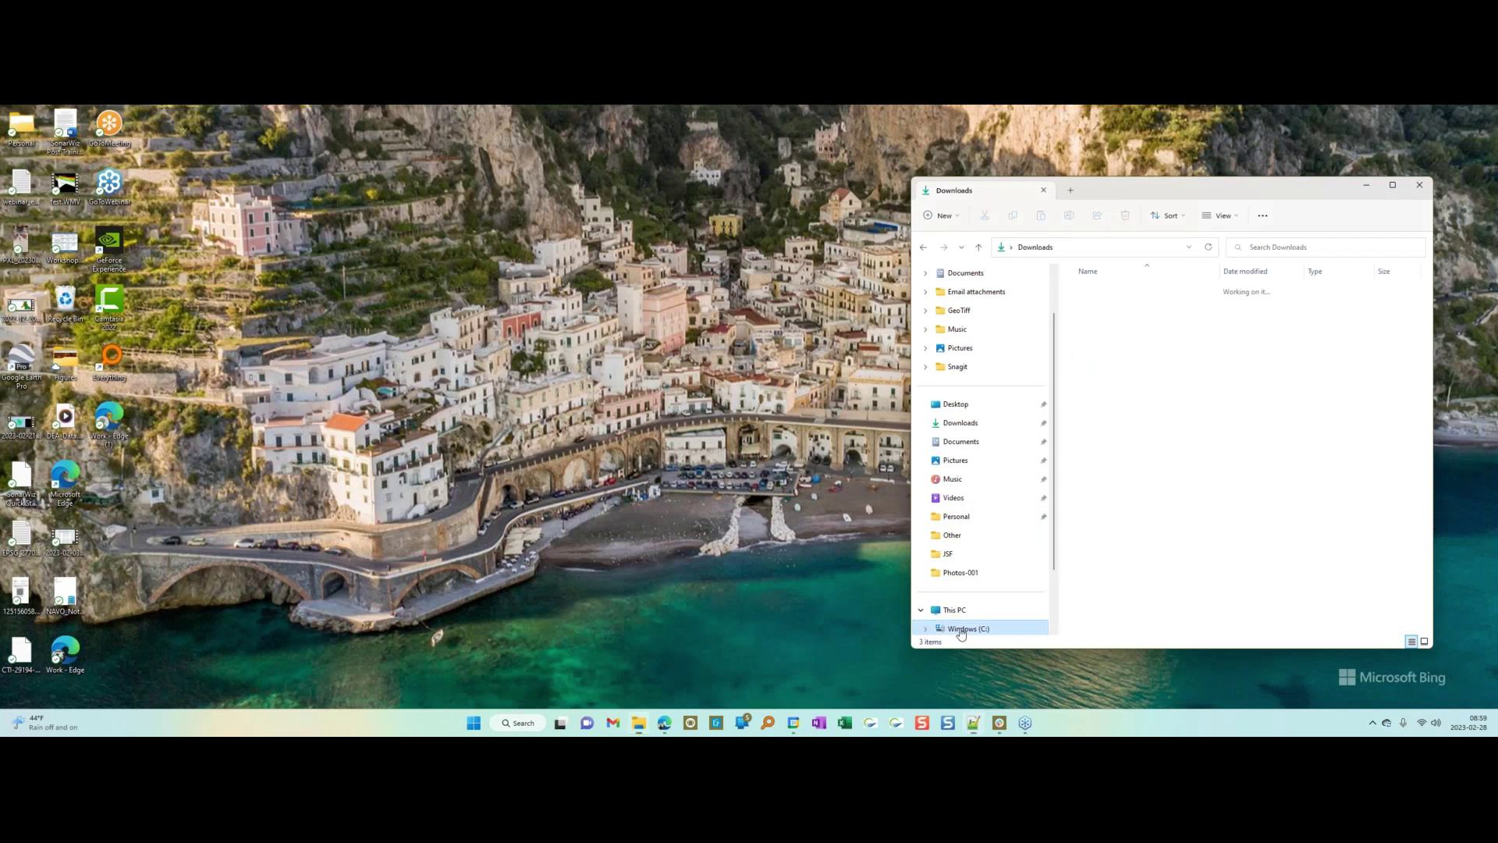
{"action": "double_click", "coordinate": [1103, 527]}
{"action": "left_click", "coordinate": [1097, 328]}
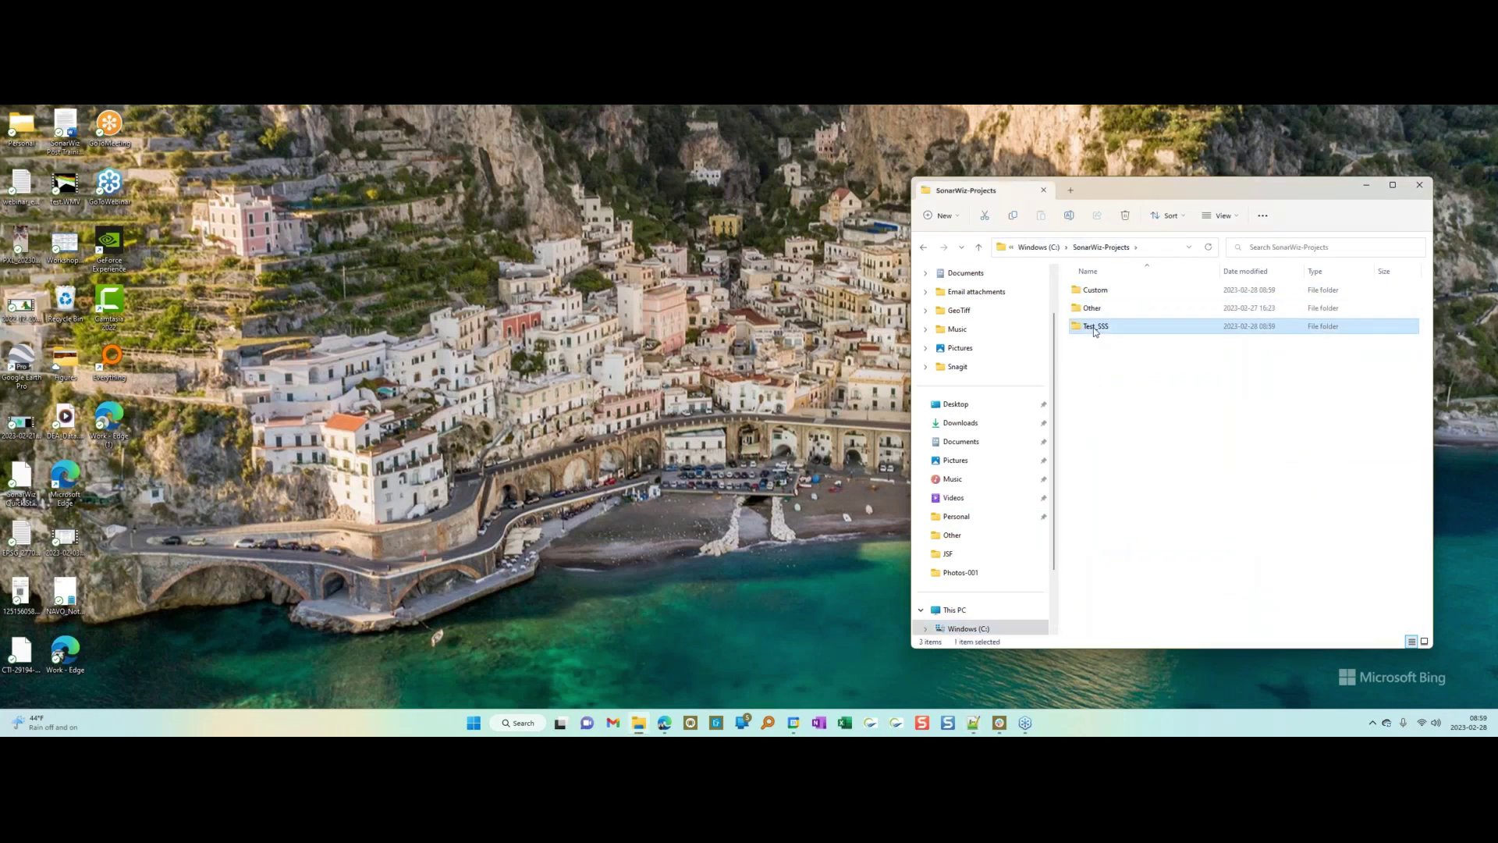
{"action": "key", "text": "Home"}
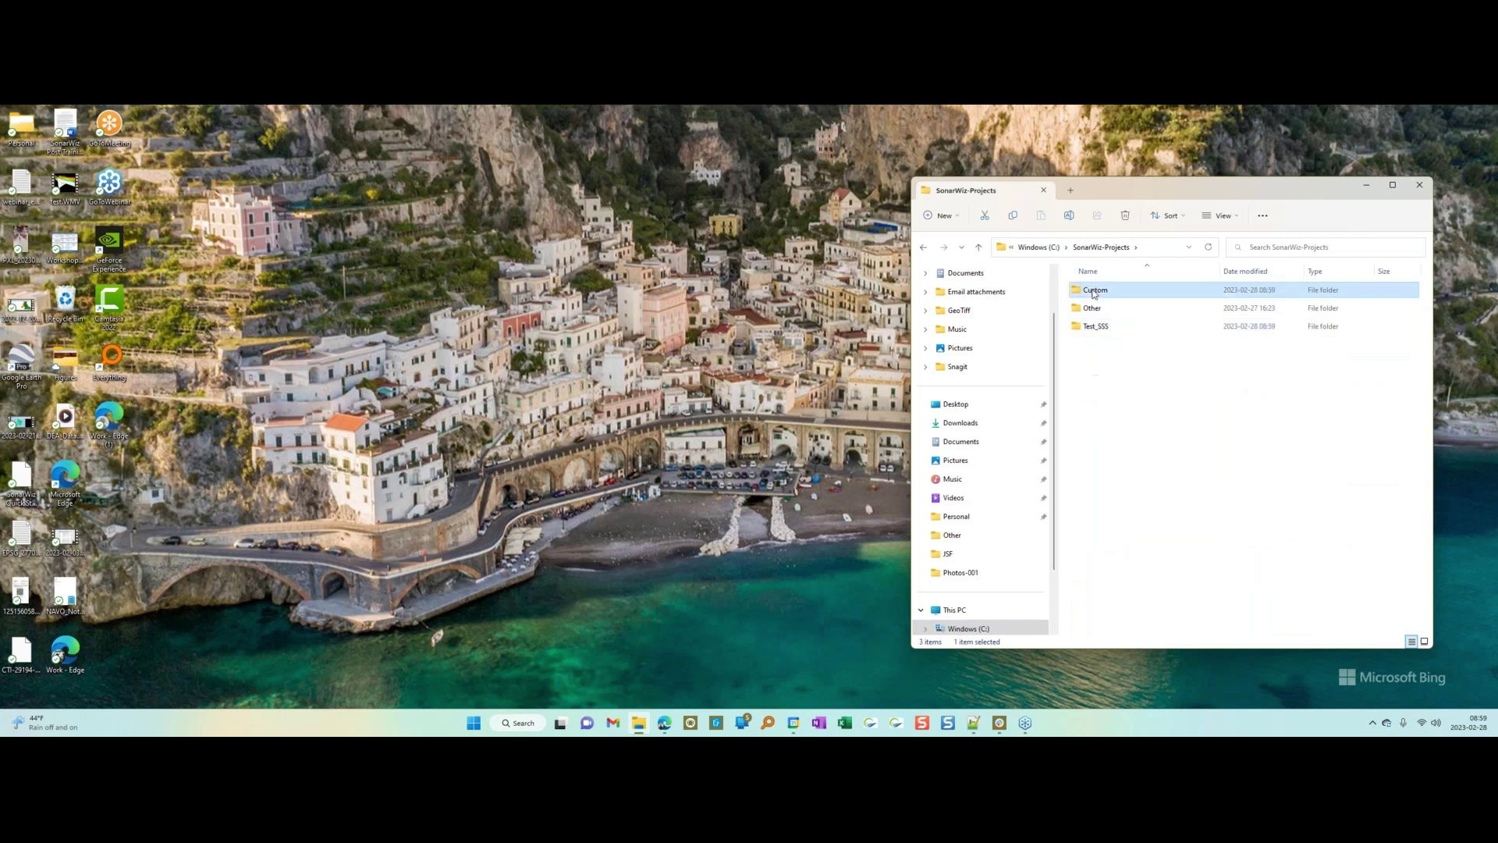
{"action": "left_click", "coordinate": [1100, 334]}
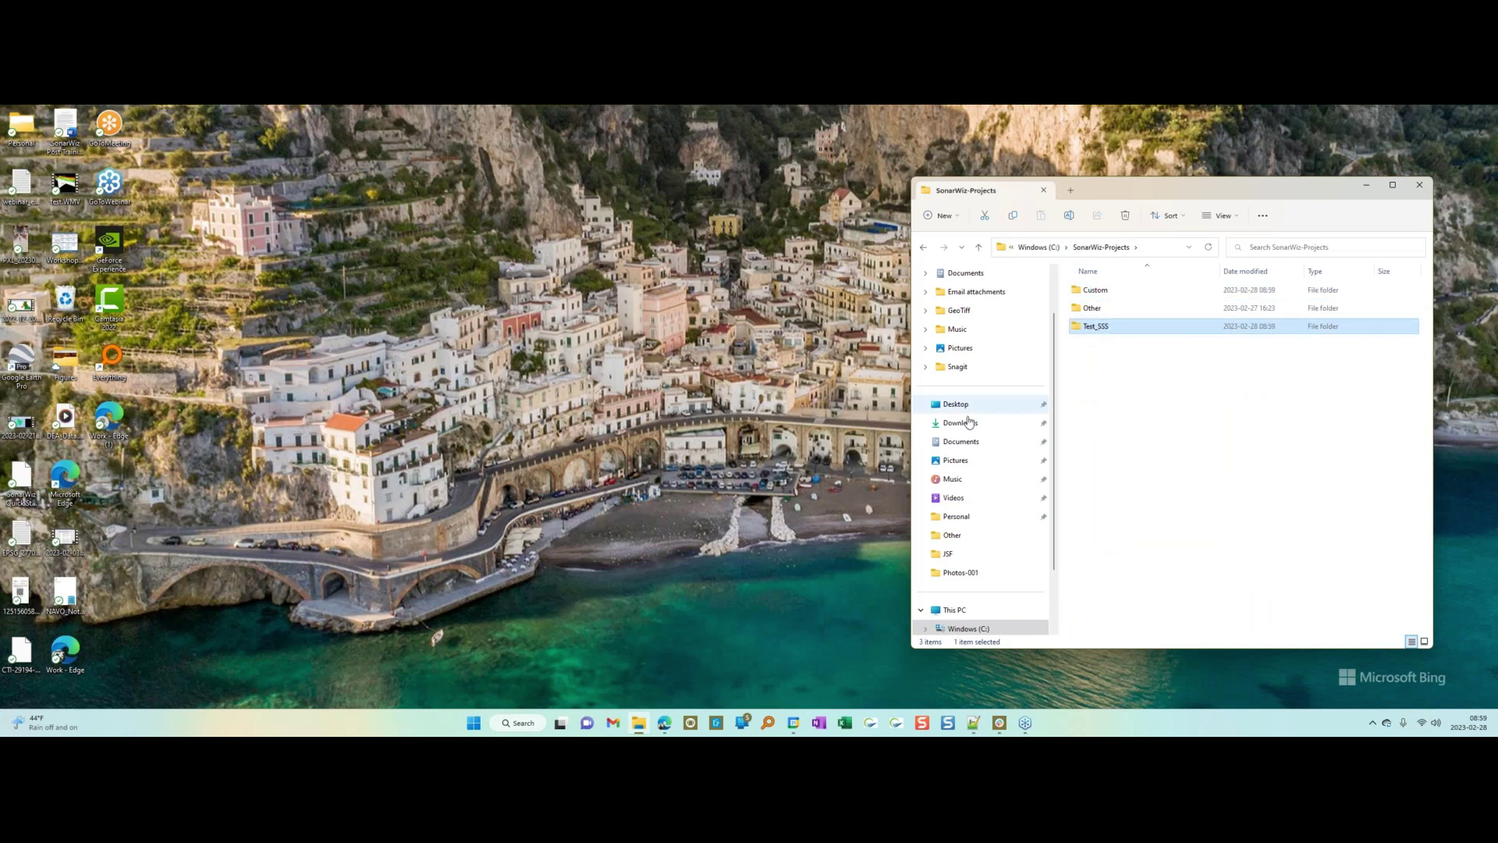
Step: Start the older SonarWiz V7.09.04 and browse to C:\SonarWiz-Projects for an existing project to open
{"action": "left_click", "coordinate": [870, 724]}
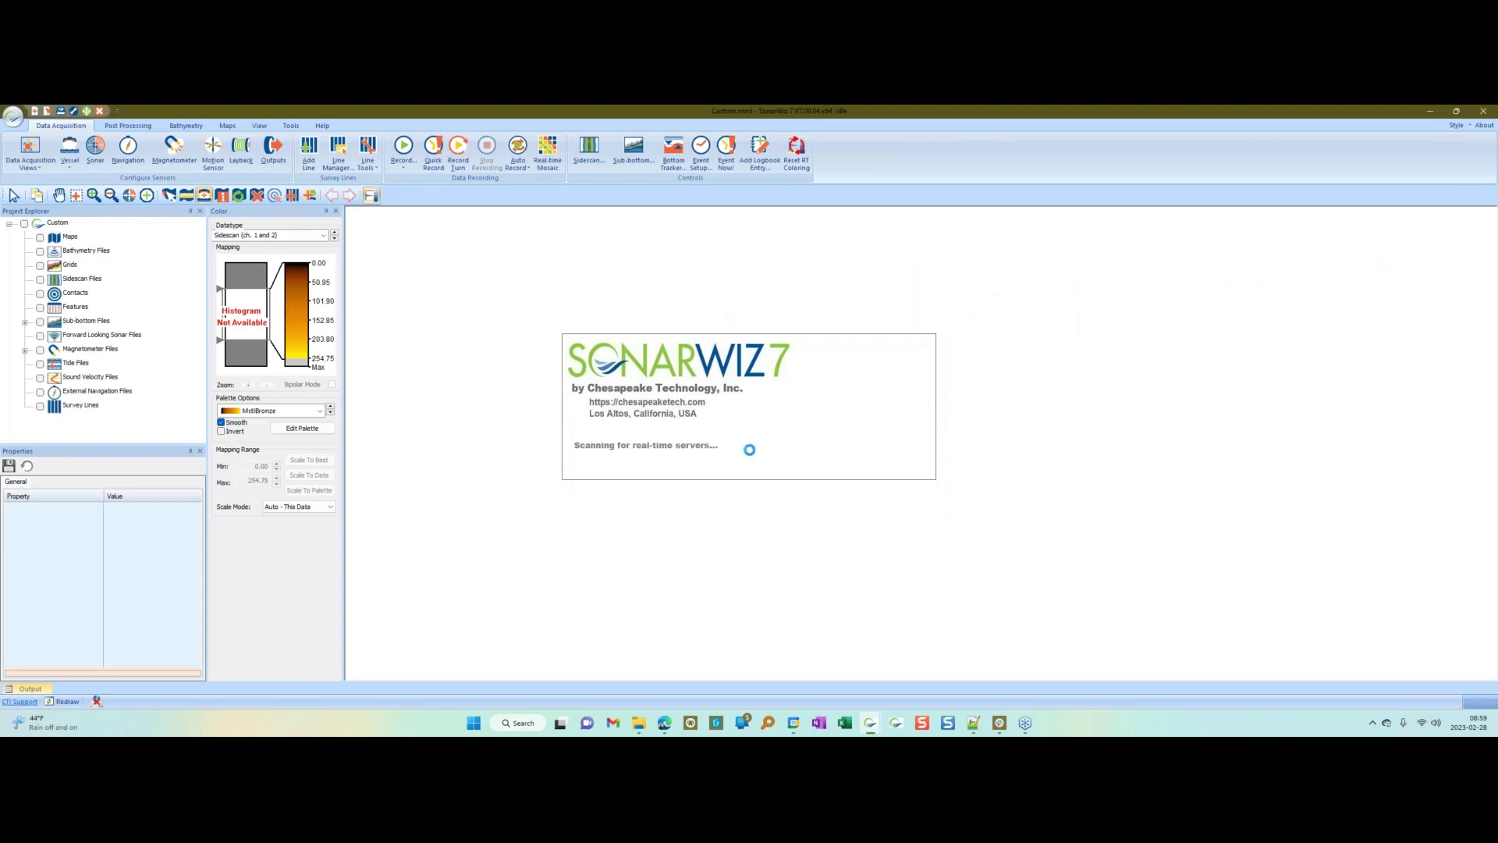
{"action": "left_click", "coordinate": [14, 117]}
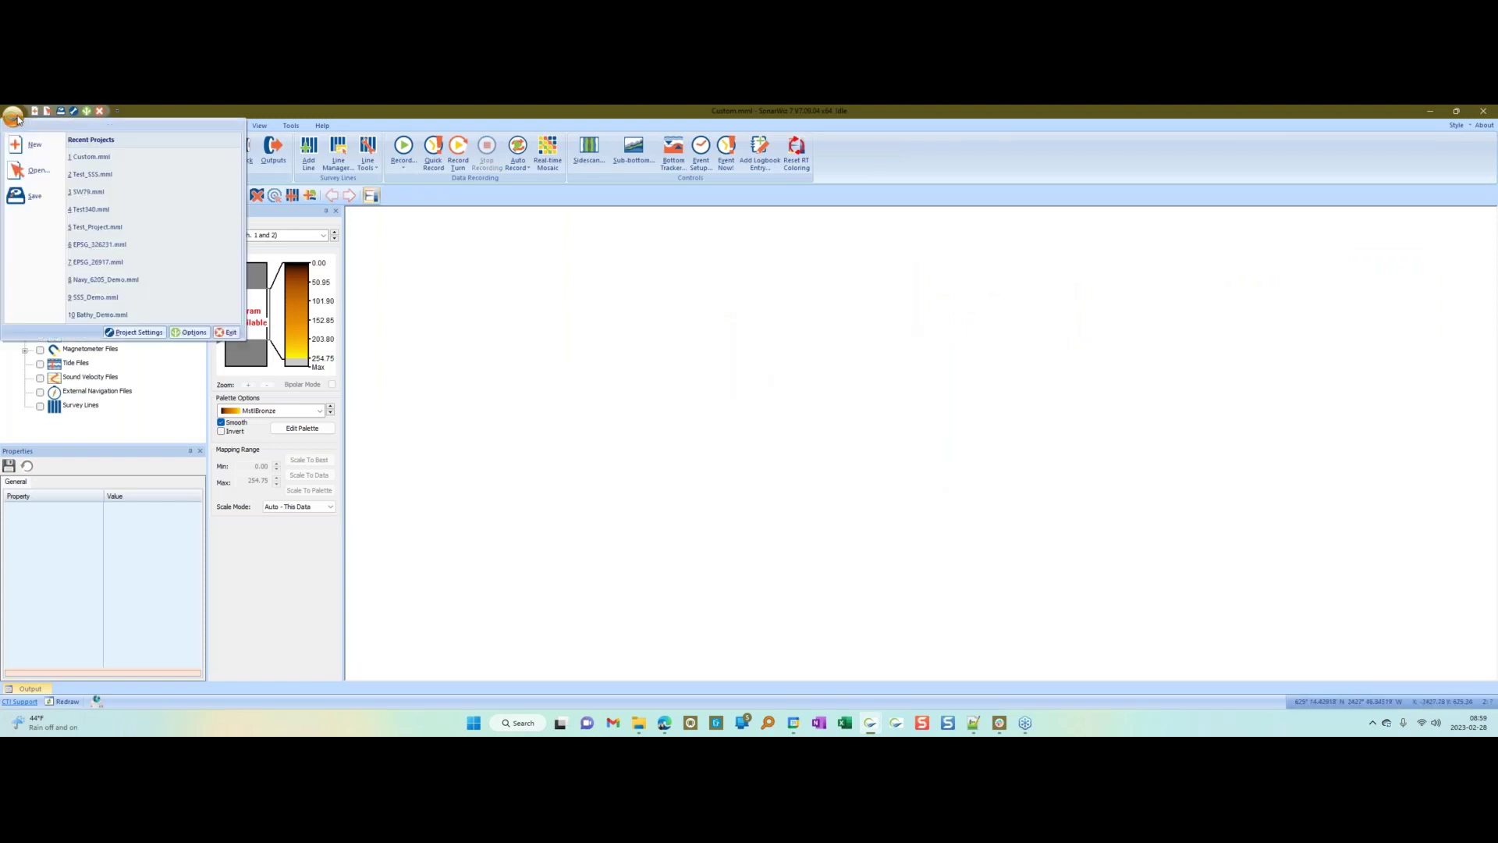
{"action": "left_click", "coordinate": [35, 170]}
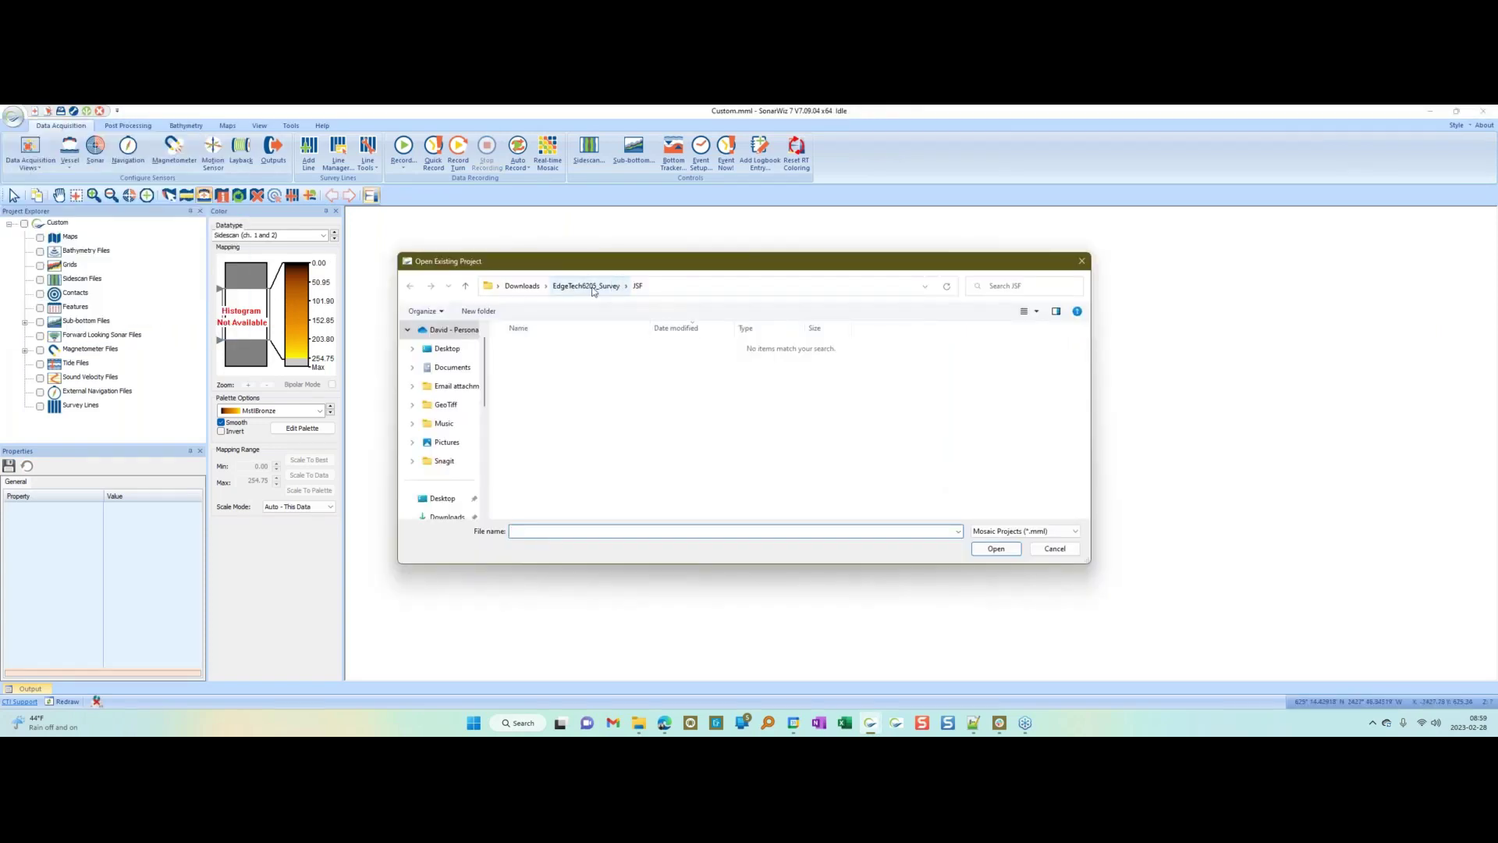
{"action": "left_click", "coordinate": [587, 286]}
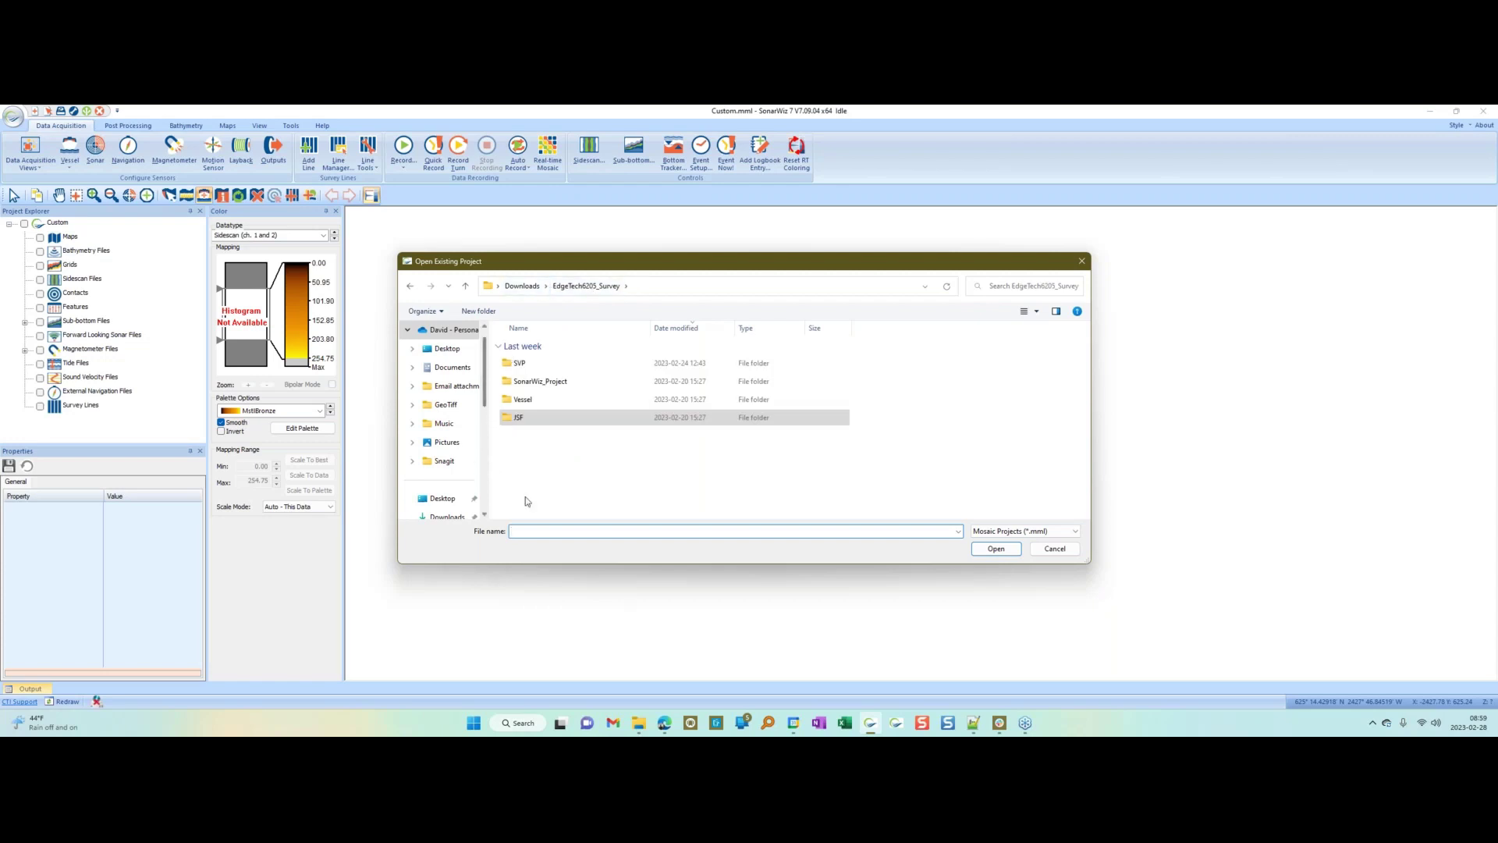
{"action": "type", "text": "c:\\"}
{"action": "key", "text": "Return"}
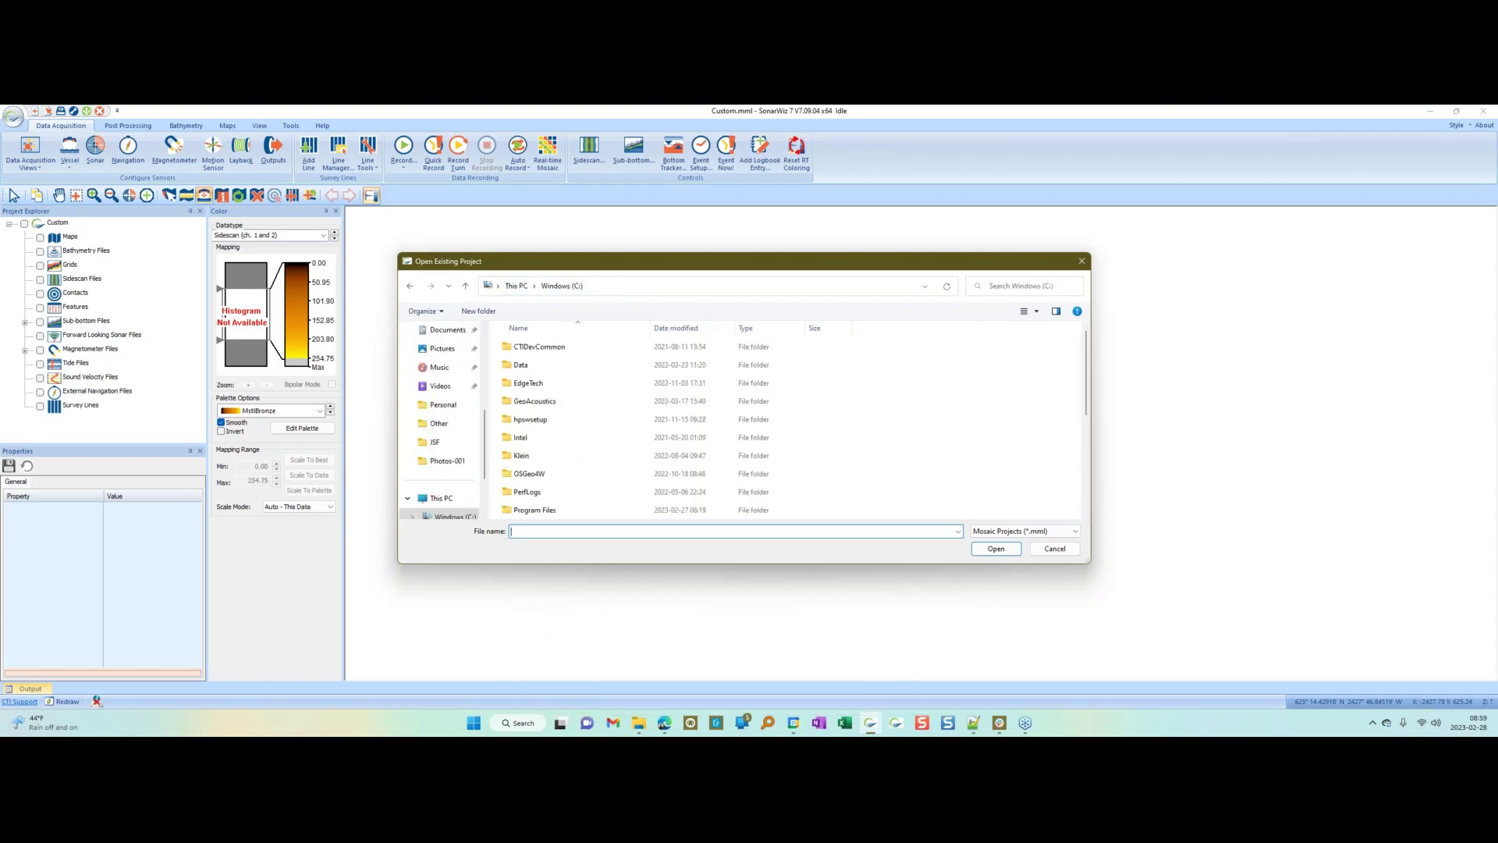
{"action": "double_click", "coordinate": [550, 421]}
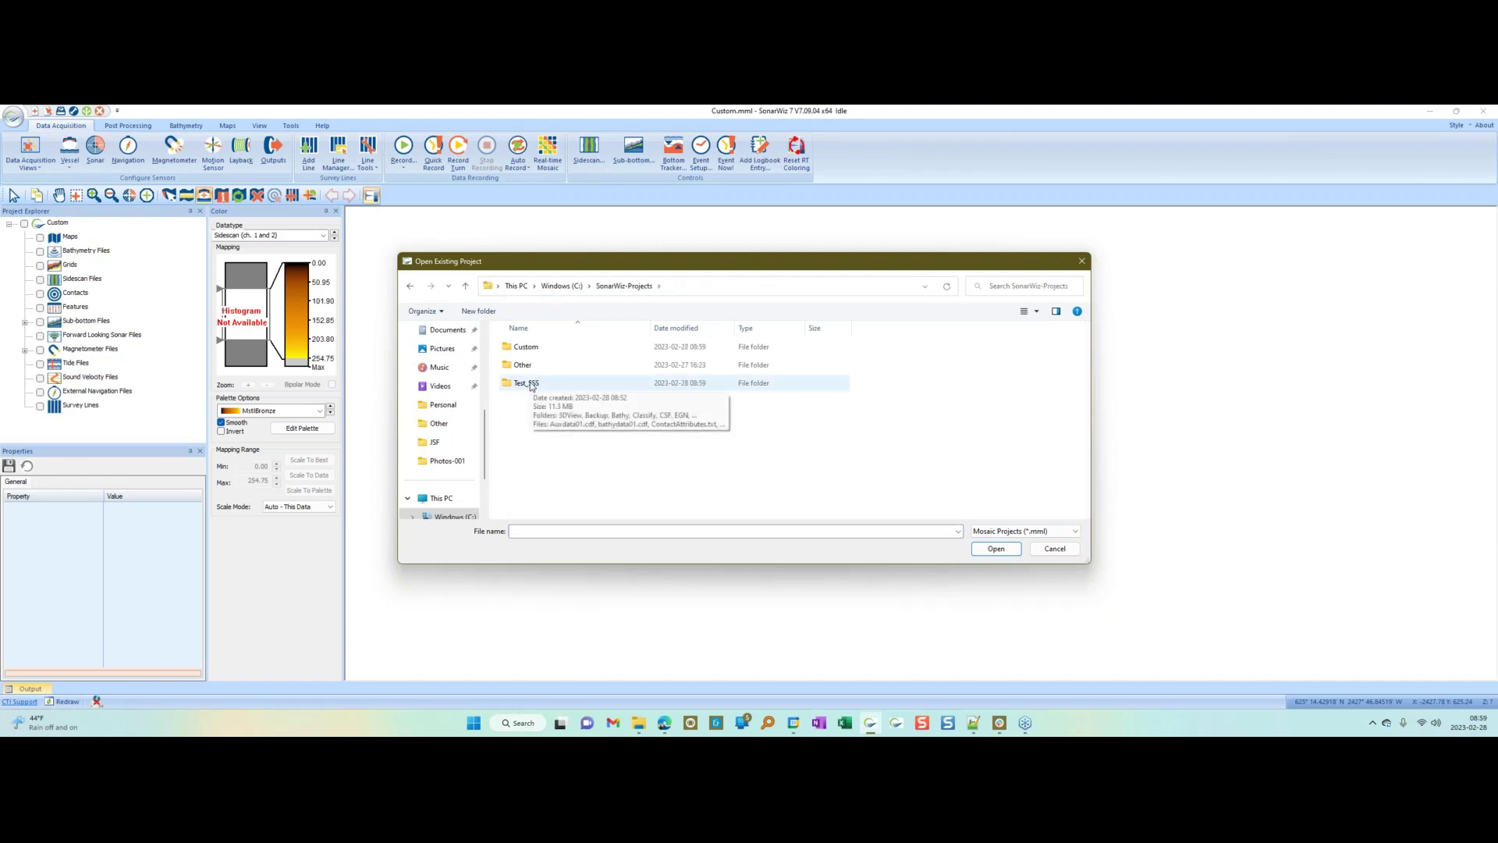
Step: Open the Test_SSS.mml project from the Test_SSS folder
{"action": "left_click", "coordinate": [531, 385]}
{"action": "left_click", "coordinate": [531, 385]}
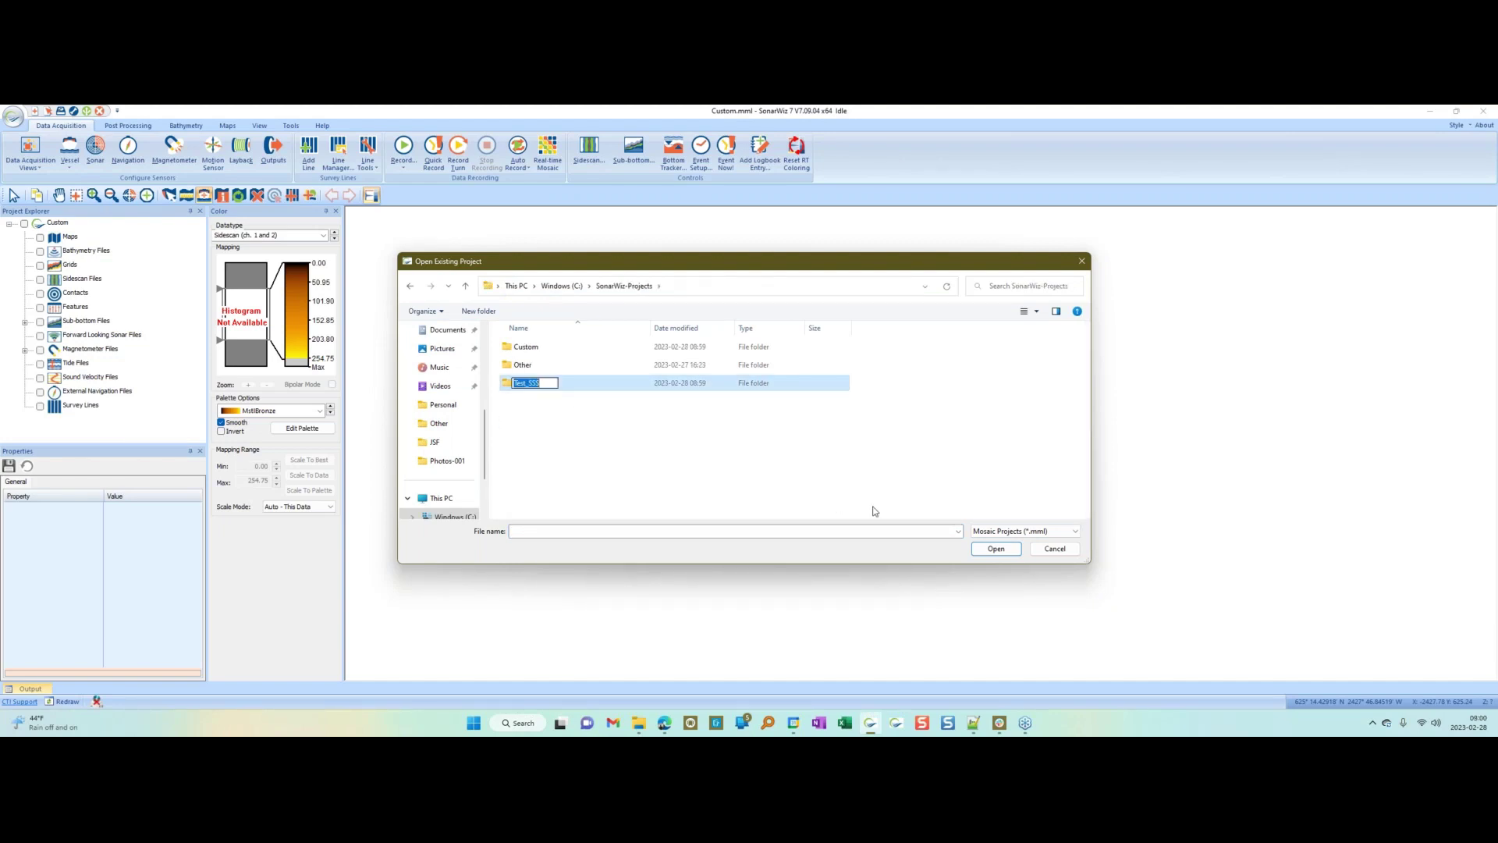
{"action": "left_click", "coordinate": [994, 548]}
{"action": "double_click", "coordinate": [545, 386]}
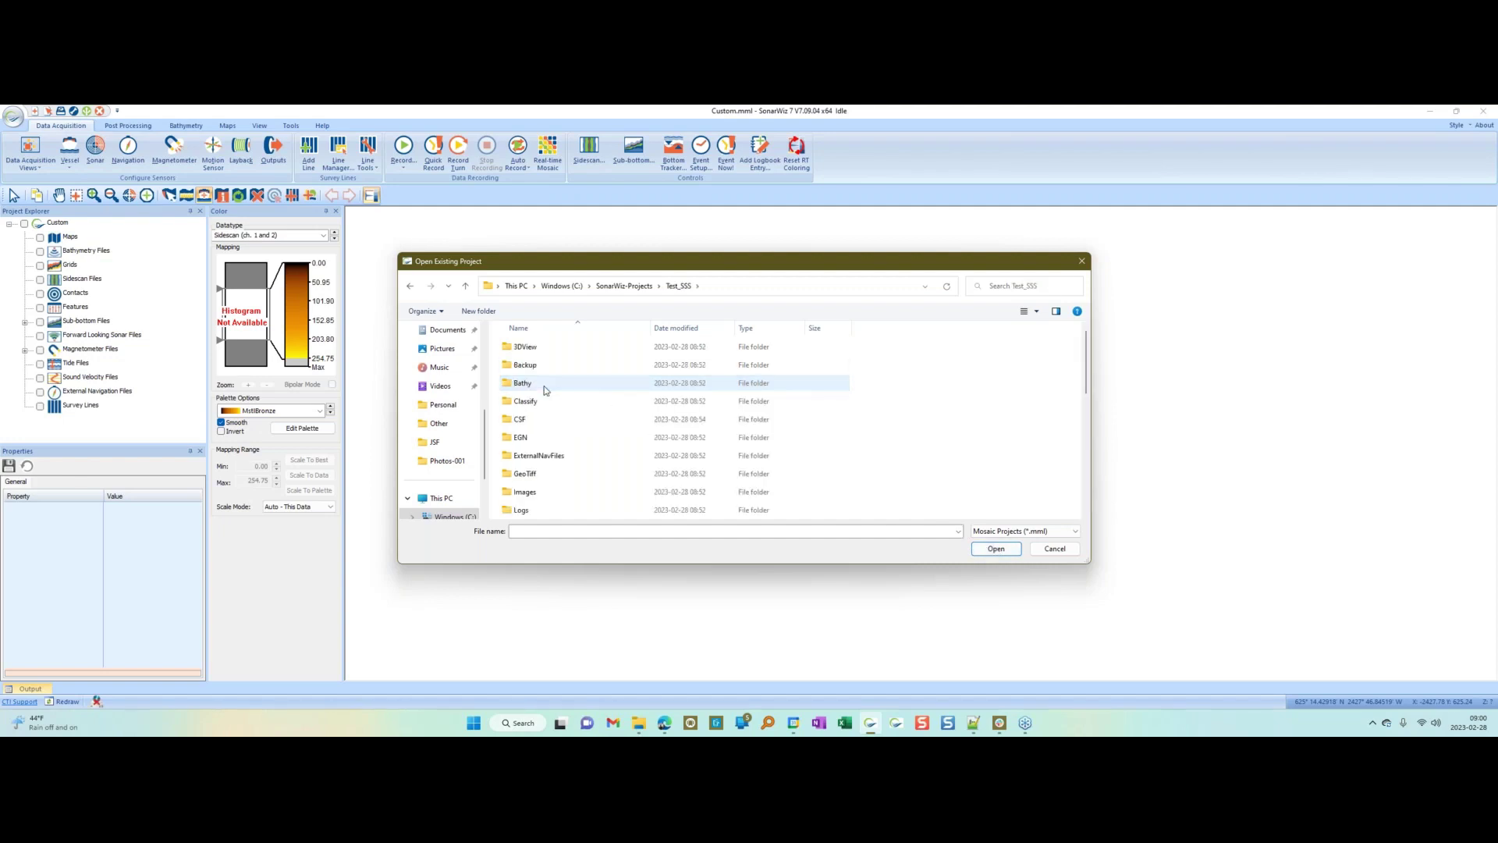
{"action": "scroll", "coordinate": [573, 421], "scroll_direction": "down", "scroll_amount": 5}
{"action": "left_click", "coordinate": [548, 511]}
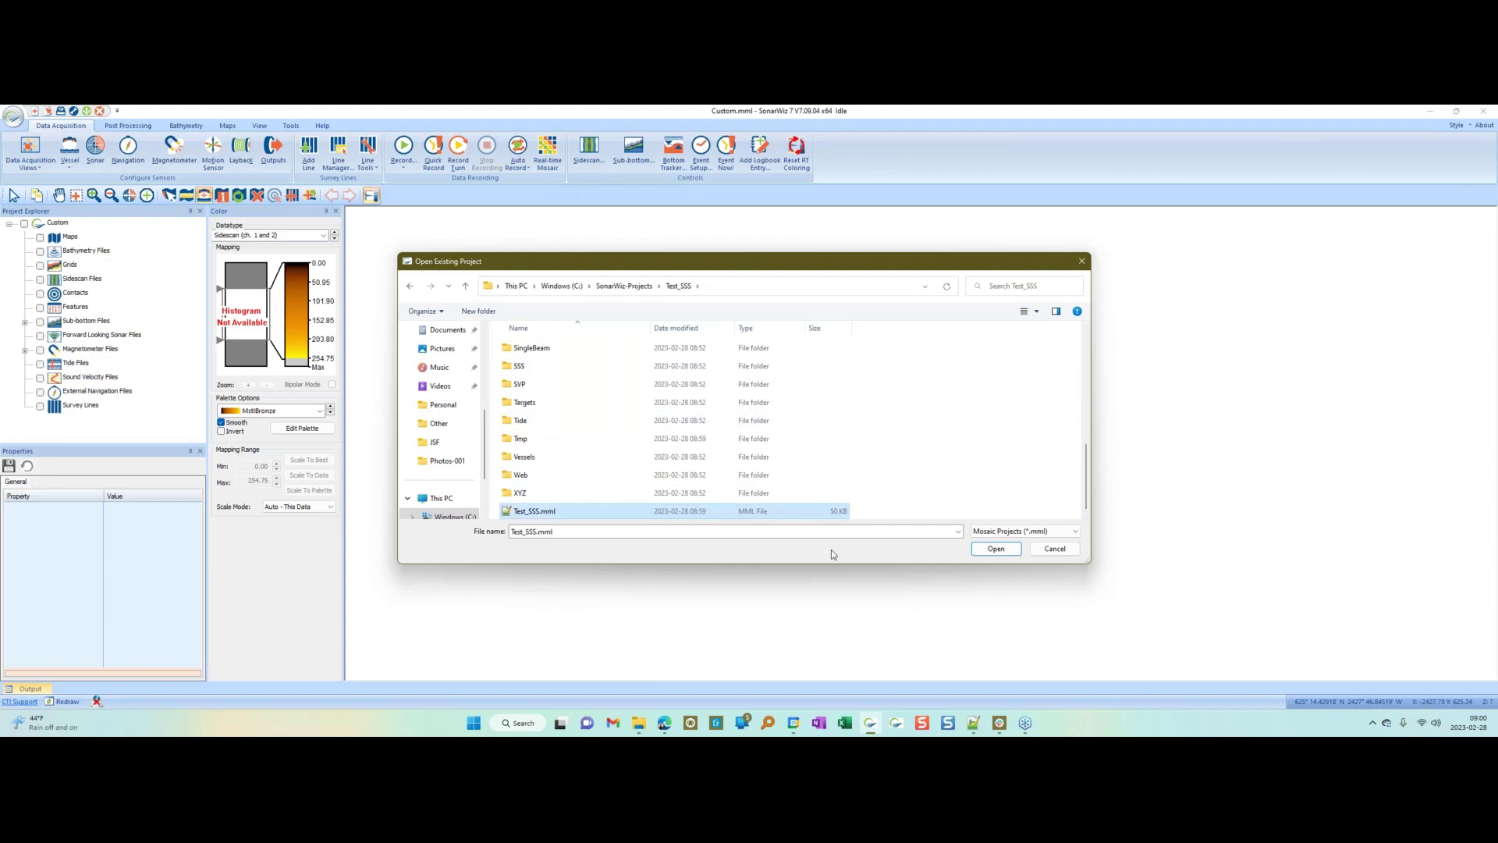
{"action": "left_click", "coordinate": [994, 549]}
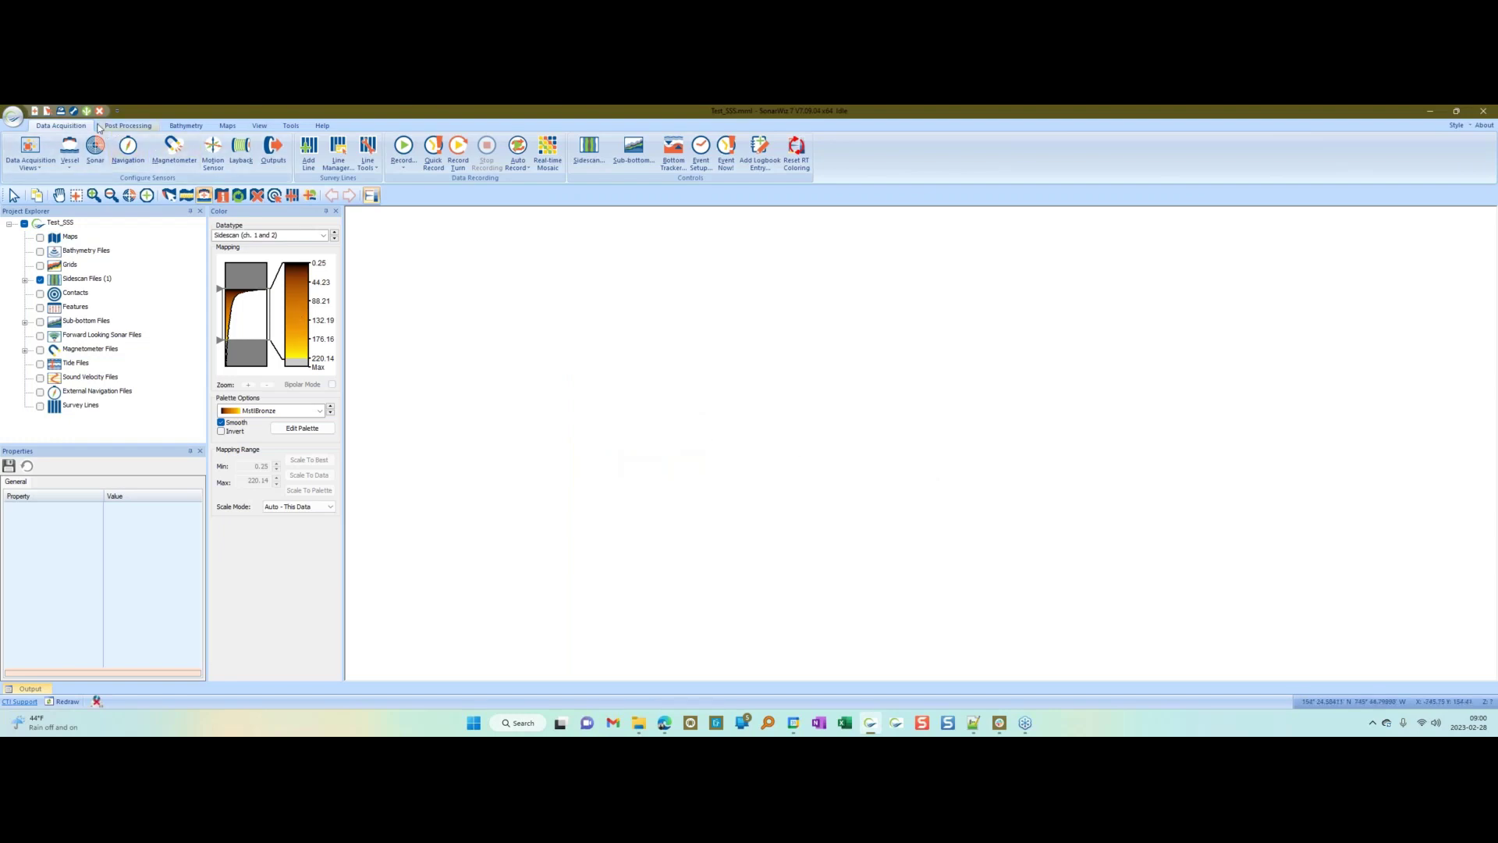
Step: Browse the coordinate systems in the Test_SSS project settings and filter them by 2239
{"action": "left_click", "coordinate": [74, 112]}
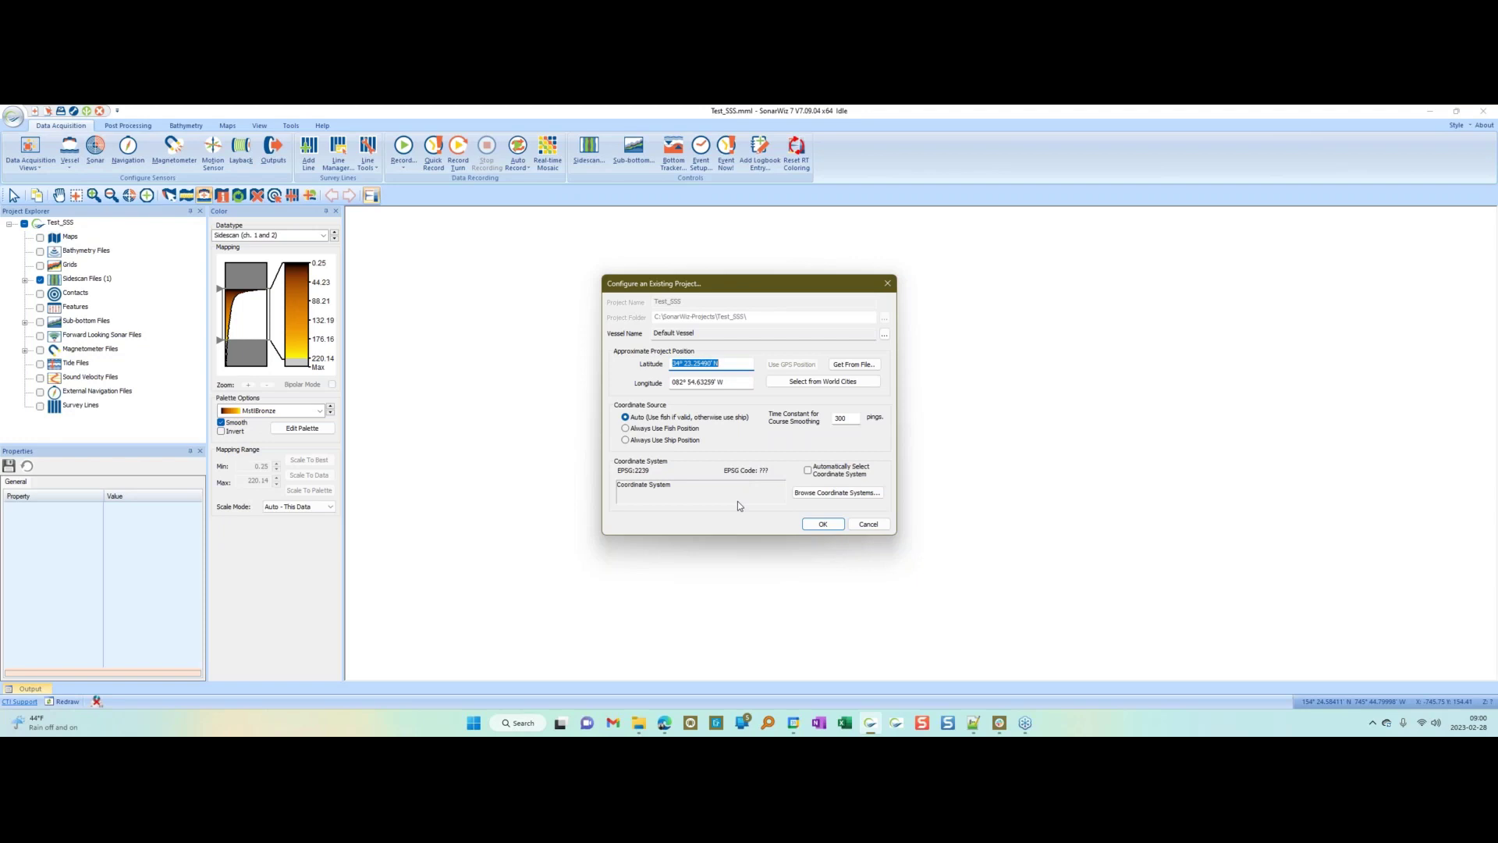
{"action": "left_click", "coordinate": [827, 500]}
{"action": "left_click_drag", "start_coordinate": [747, 335], "coordinate": [966, 295]}
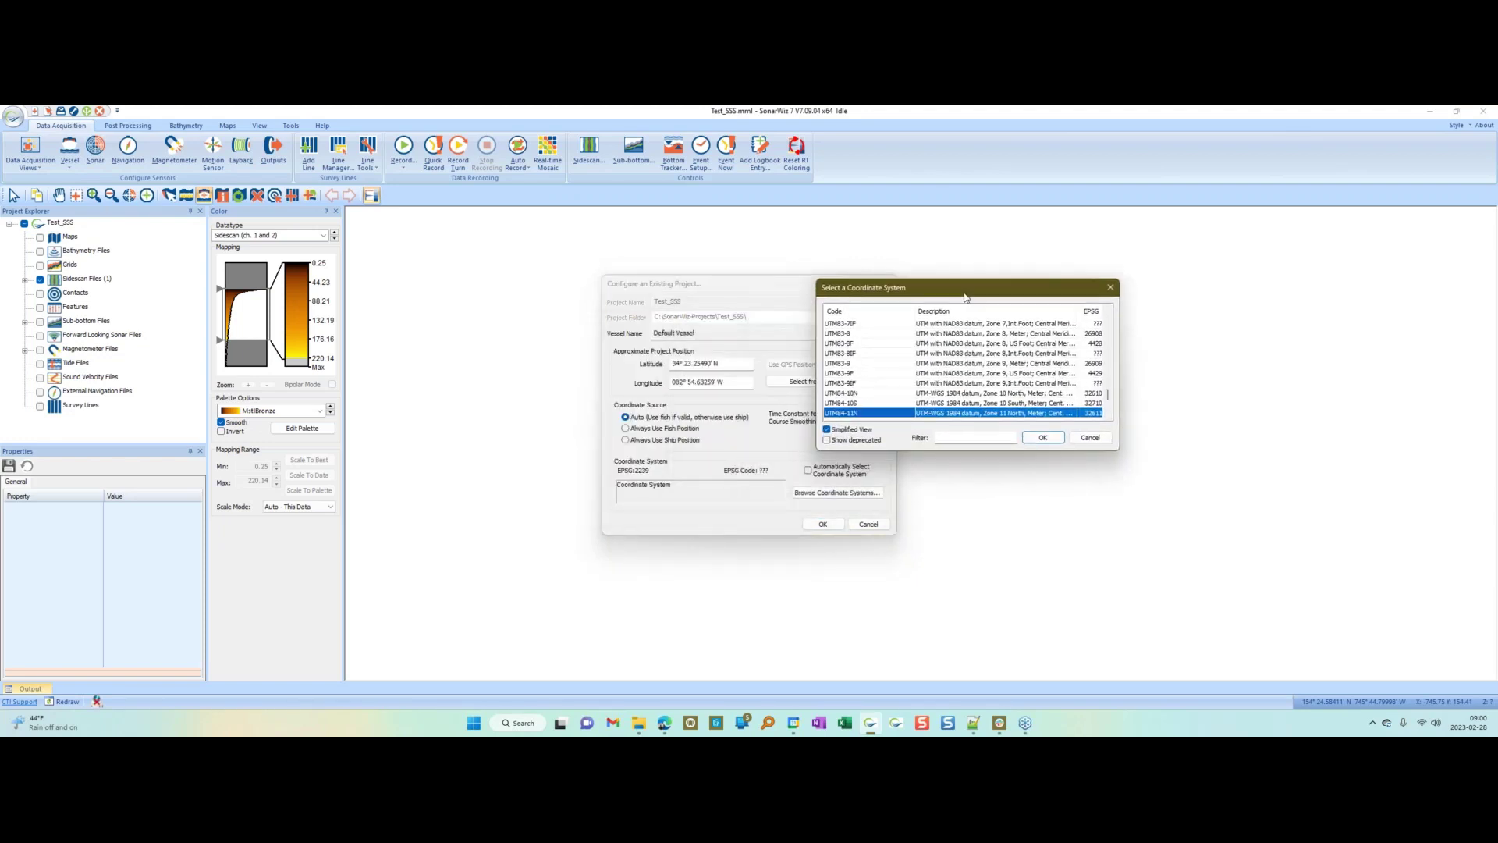
{"action": "left_click", "coordinate": [955, 442]}
{"action": "type", "text": "2239"}
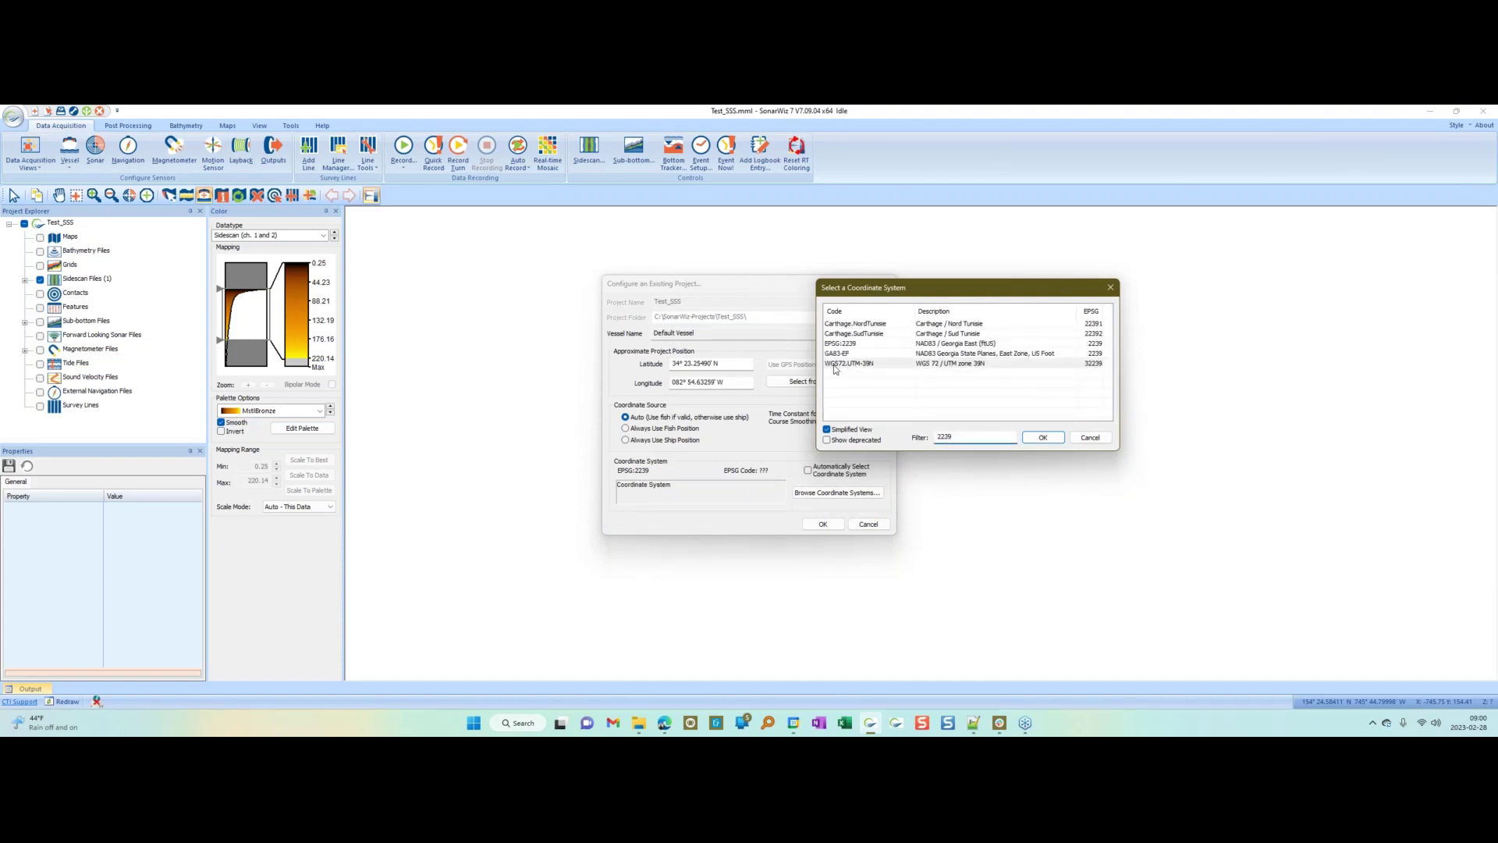
Step: Set the project's coordinate system to GA83-EF, NAD83 Georgia State Planes, East Zone, US Foot, without reprojecting the existing file
{"action": "left_click", "coordinate": [953, 356]}
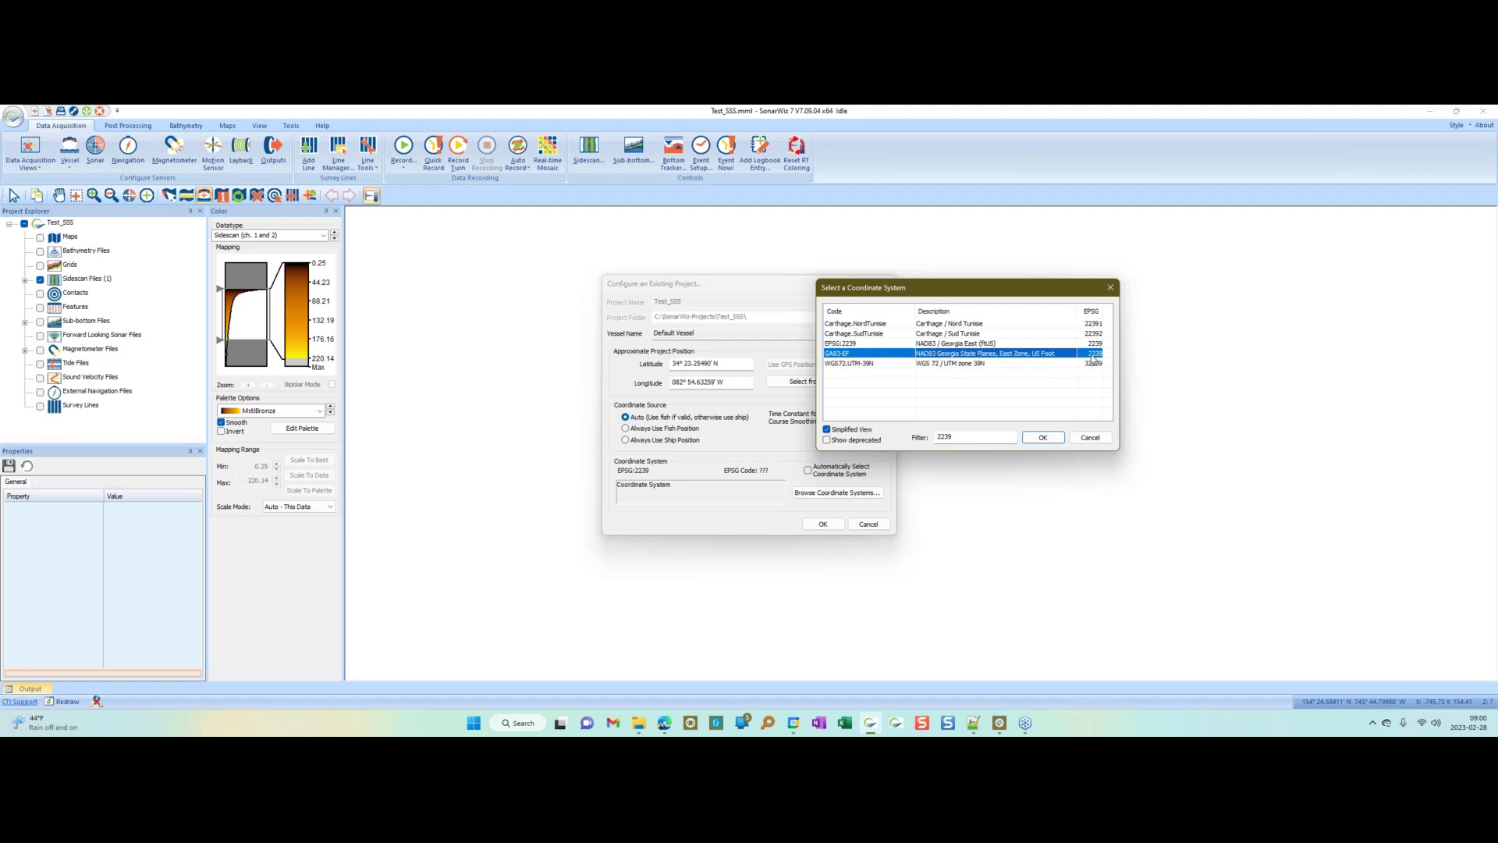
{"action": "left_click", "coordinate": [983, 346]}
{"action": "left_click", "coordinate": [984, 355]}
{"action": "left_click", "coordinate": [1042, 437]}
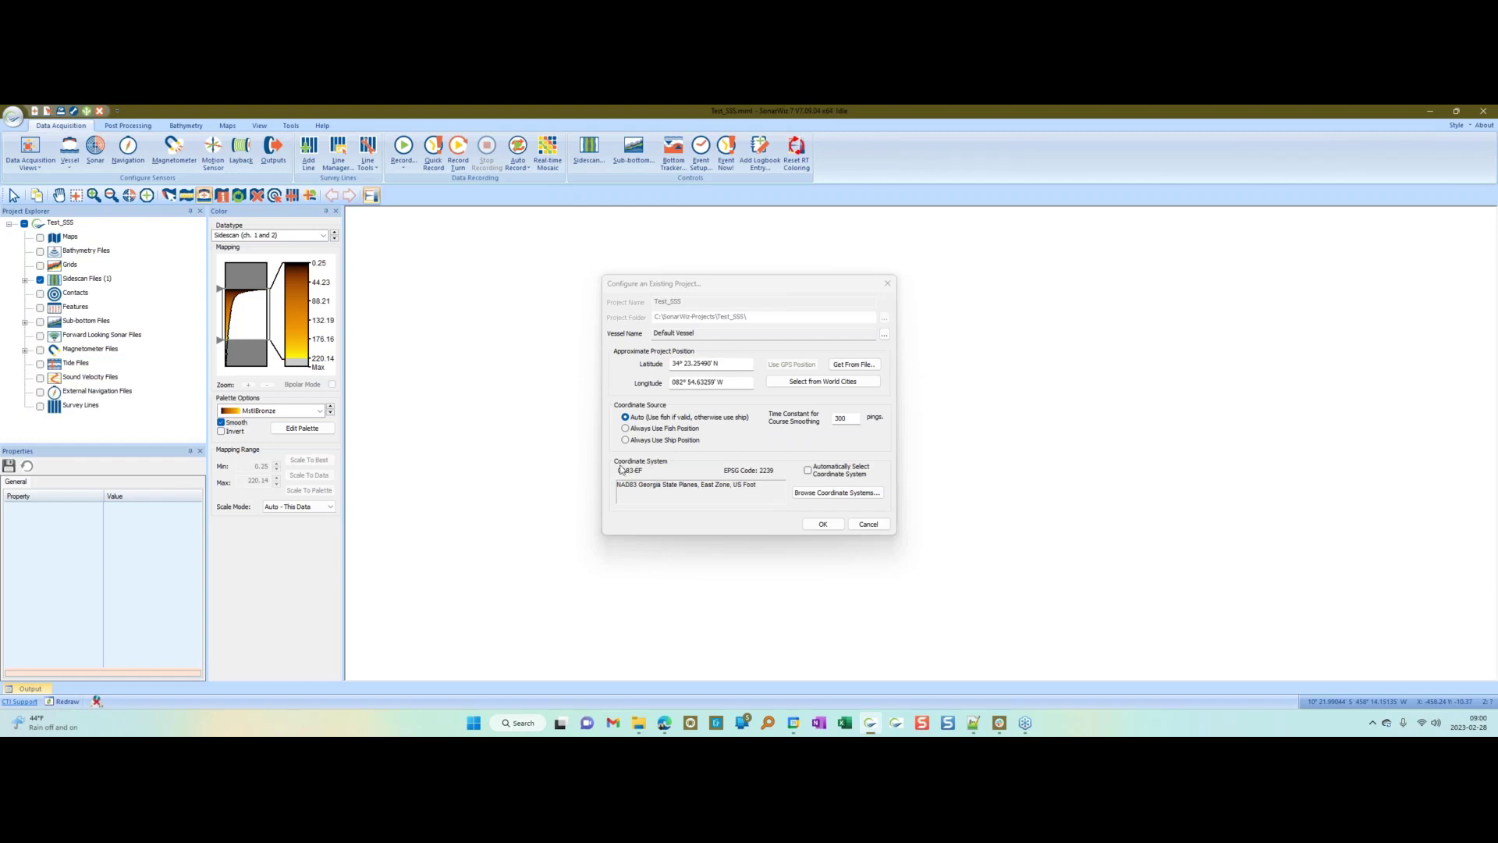
{"action": "left_click", "coordinate": [823, 524]}
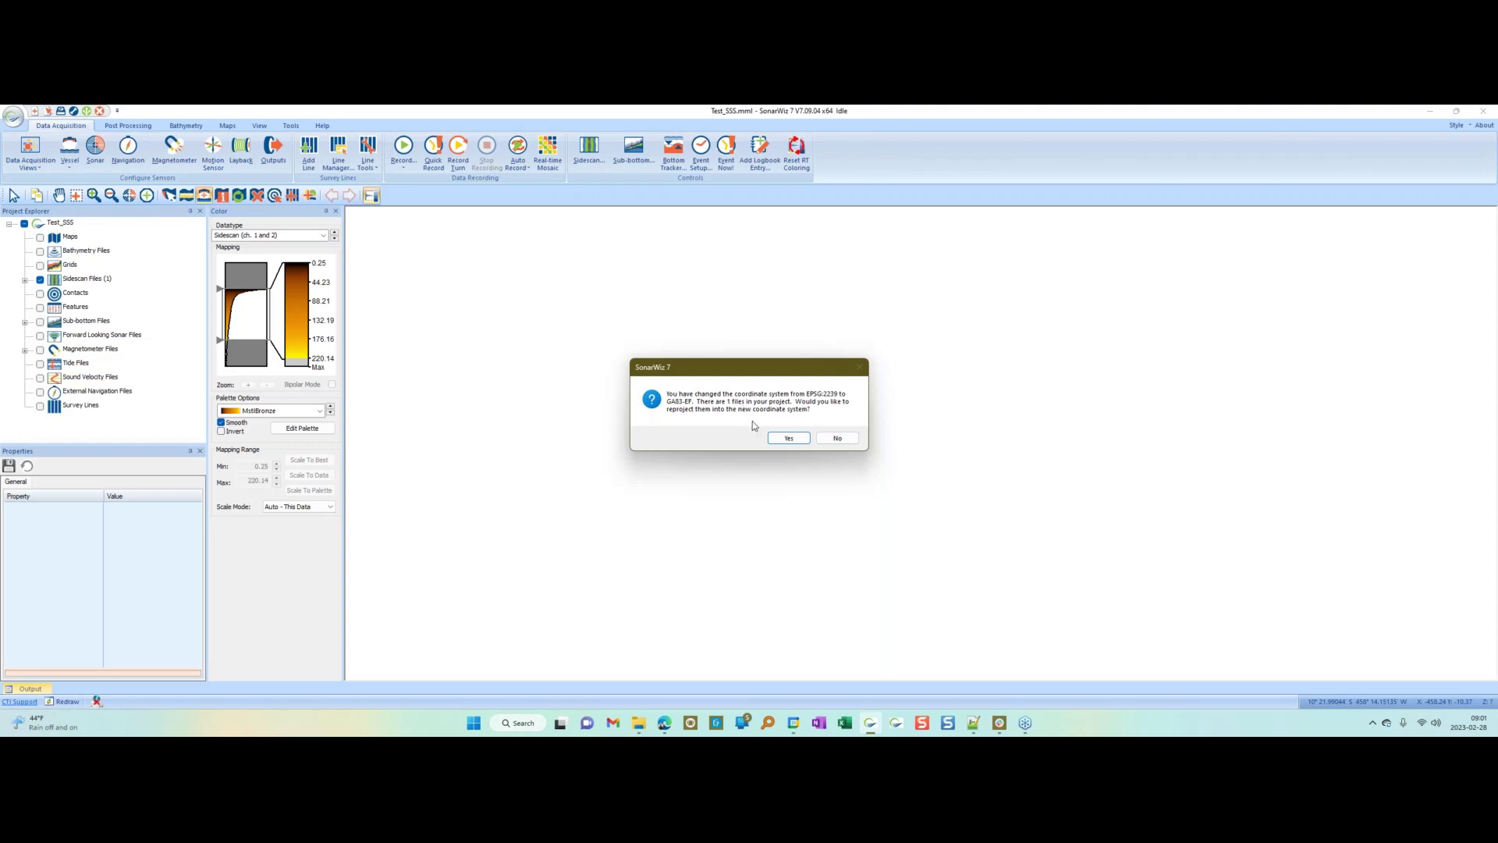
{"action": "left_click", "coordinate": [836, 440]}
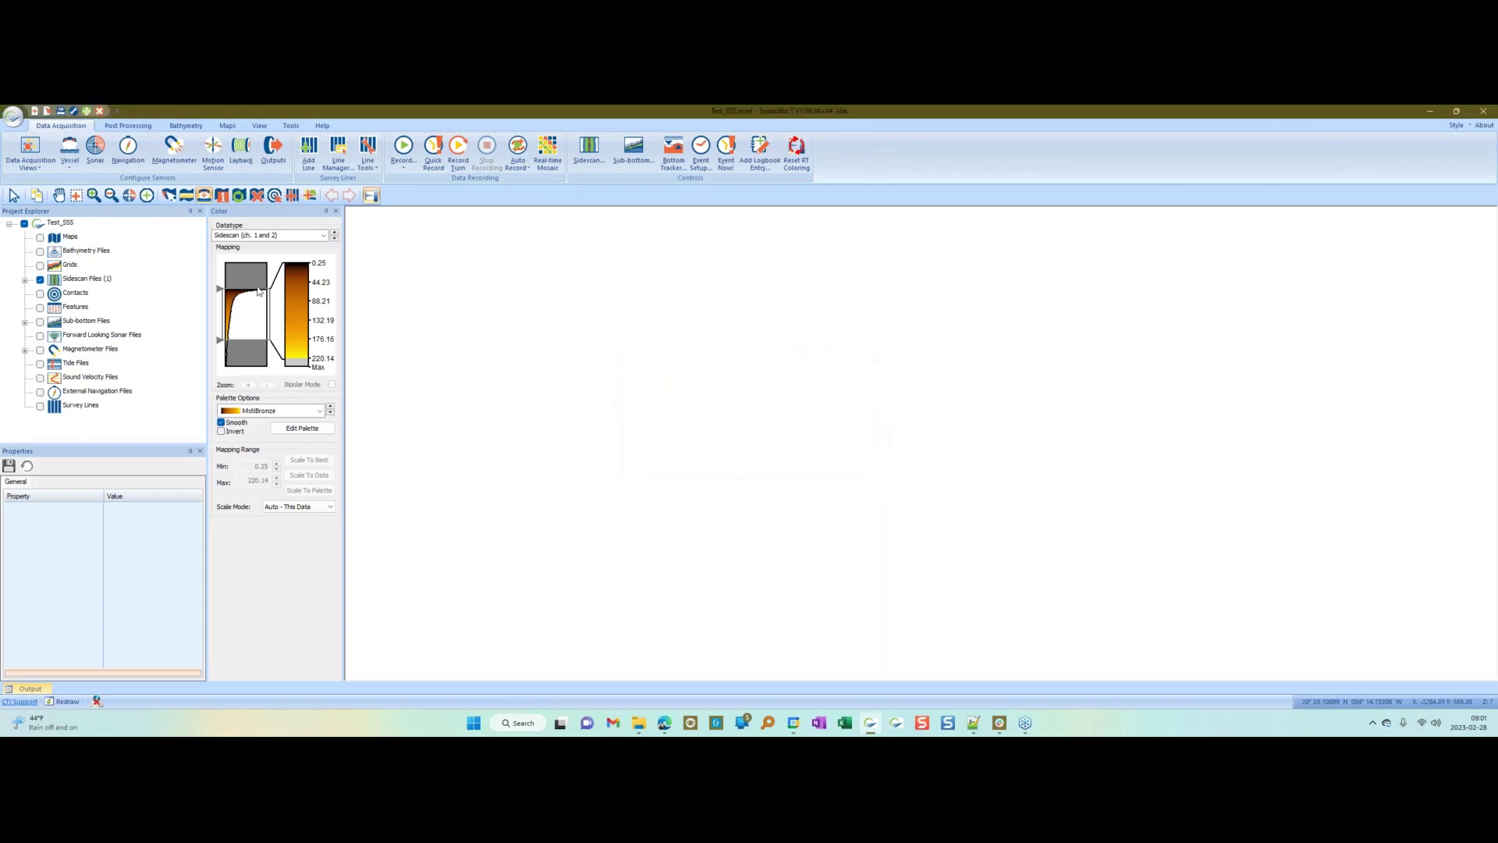
Step: Show the sidescan file 0006_1545_Binned_jsf-CH12.CSF with its properties and bring its mosaic into view on the map
{"action": "left_click", "coordinate": [24, 279]}
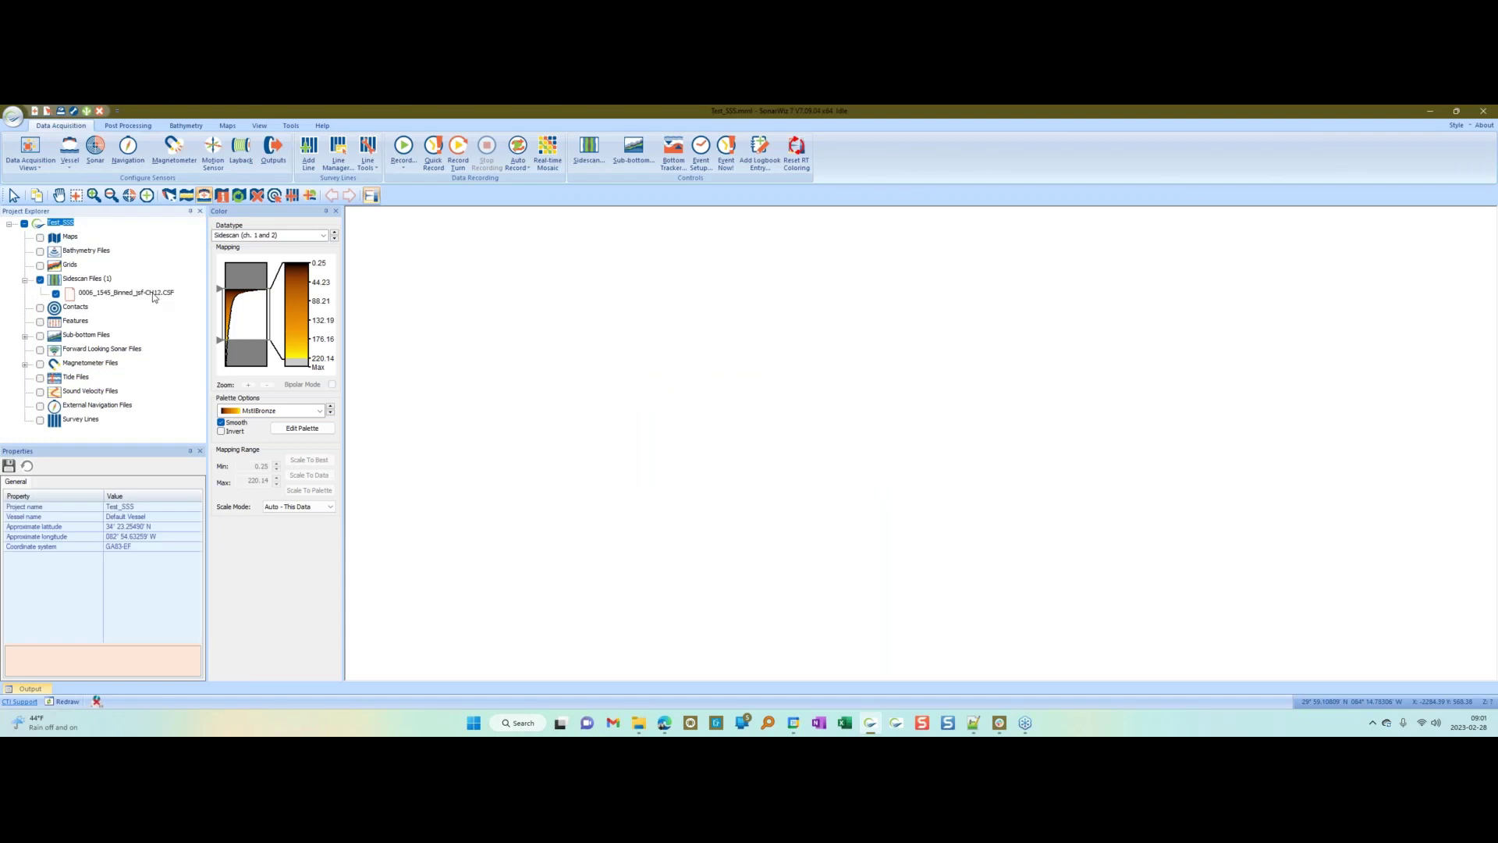
{"action": "left_click", "coordinate": [155, 295]}
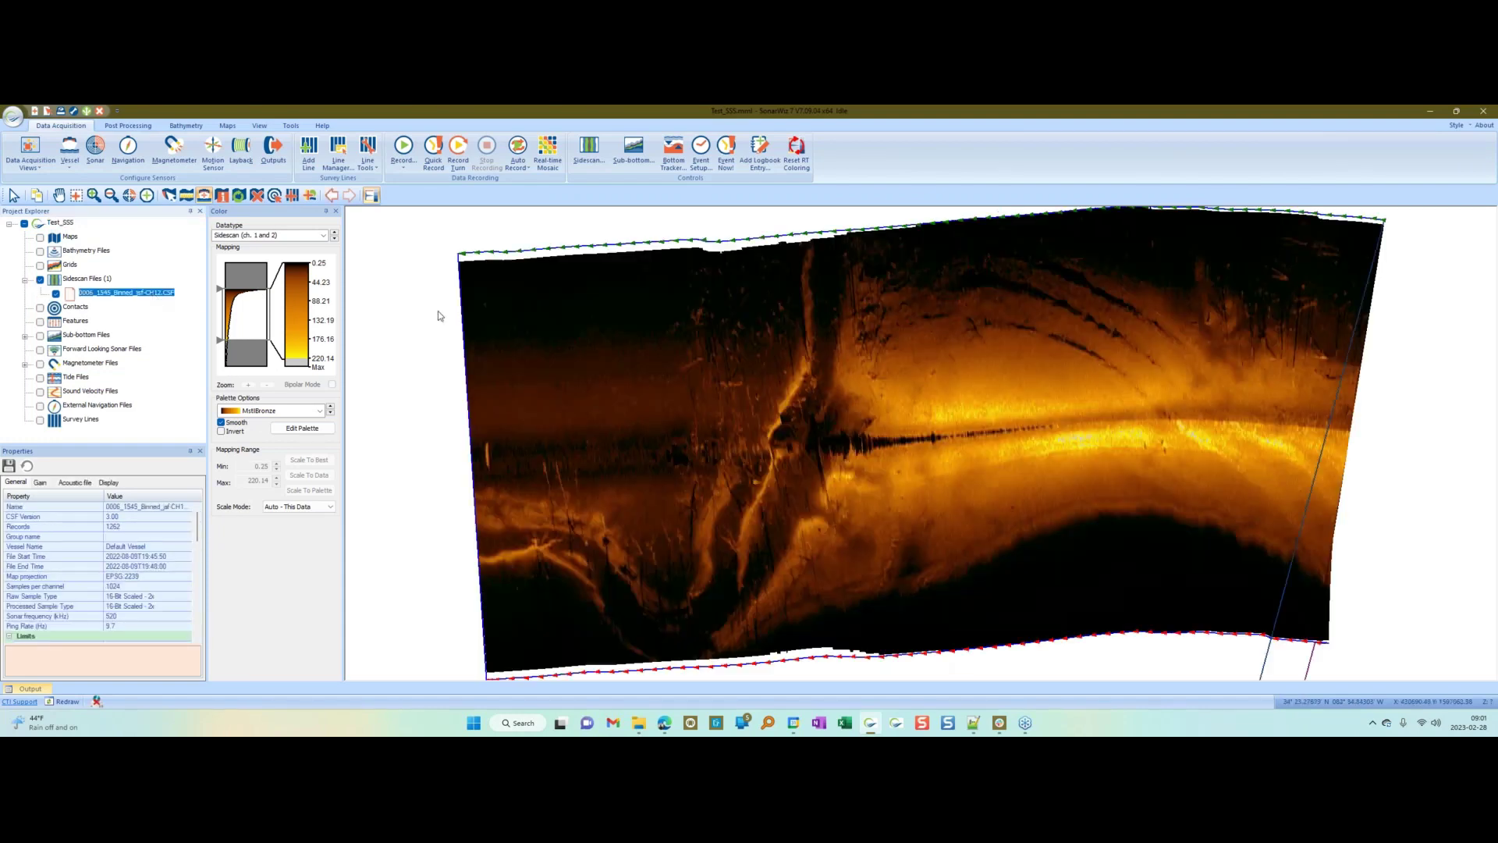
{"action": "left_click", "coordinate": [392, 405]}
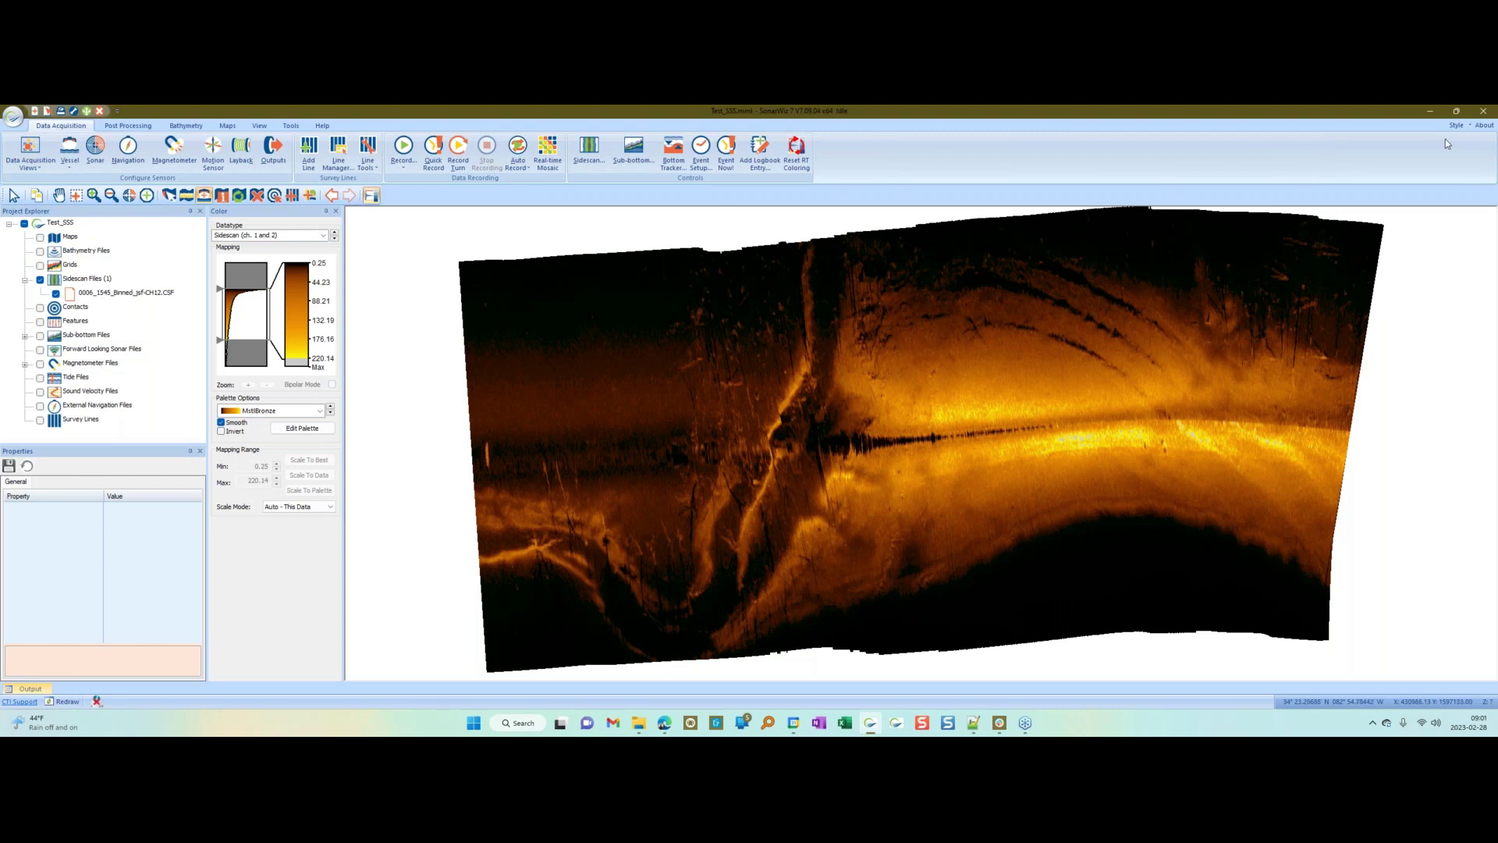
Step: Switch from the older SonarWiz to version 7.10.02, update the Test_SSS project to EPSG:2239, NAD83 / Georgia East (ftUS), and close it
{"action": "left_click", "coordinate": [1478, 114]}
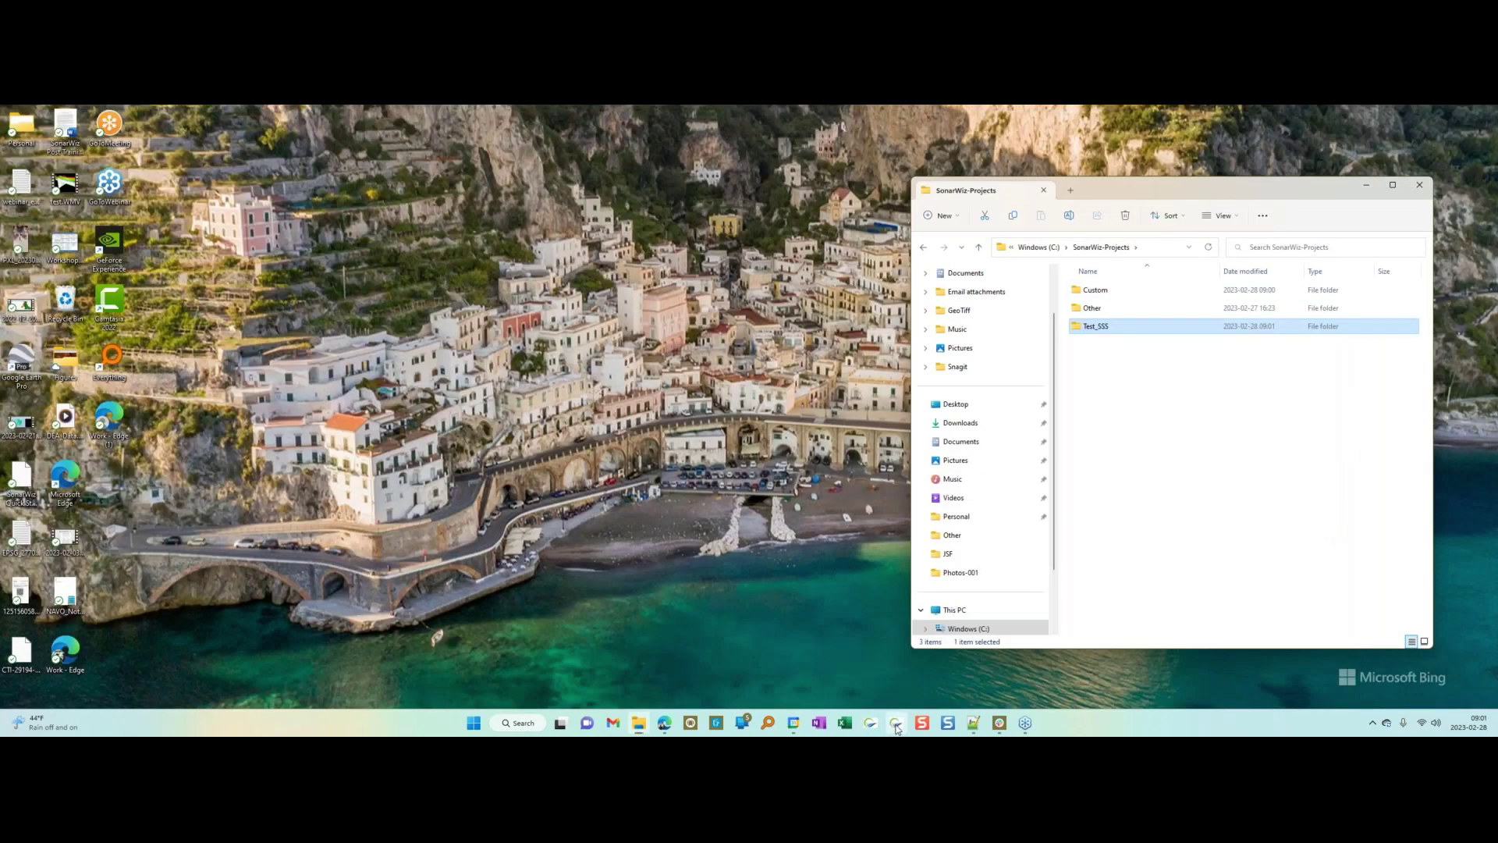
{"action": "left_click", "coordinate": [896, 729]}
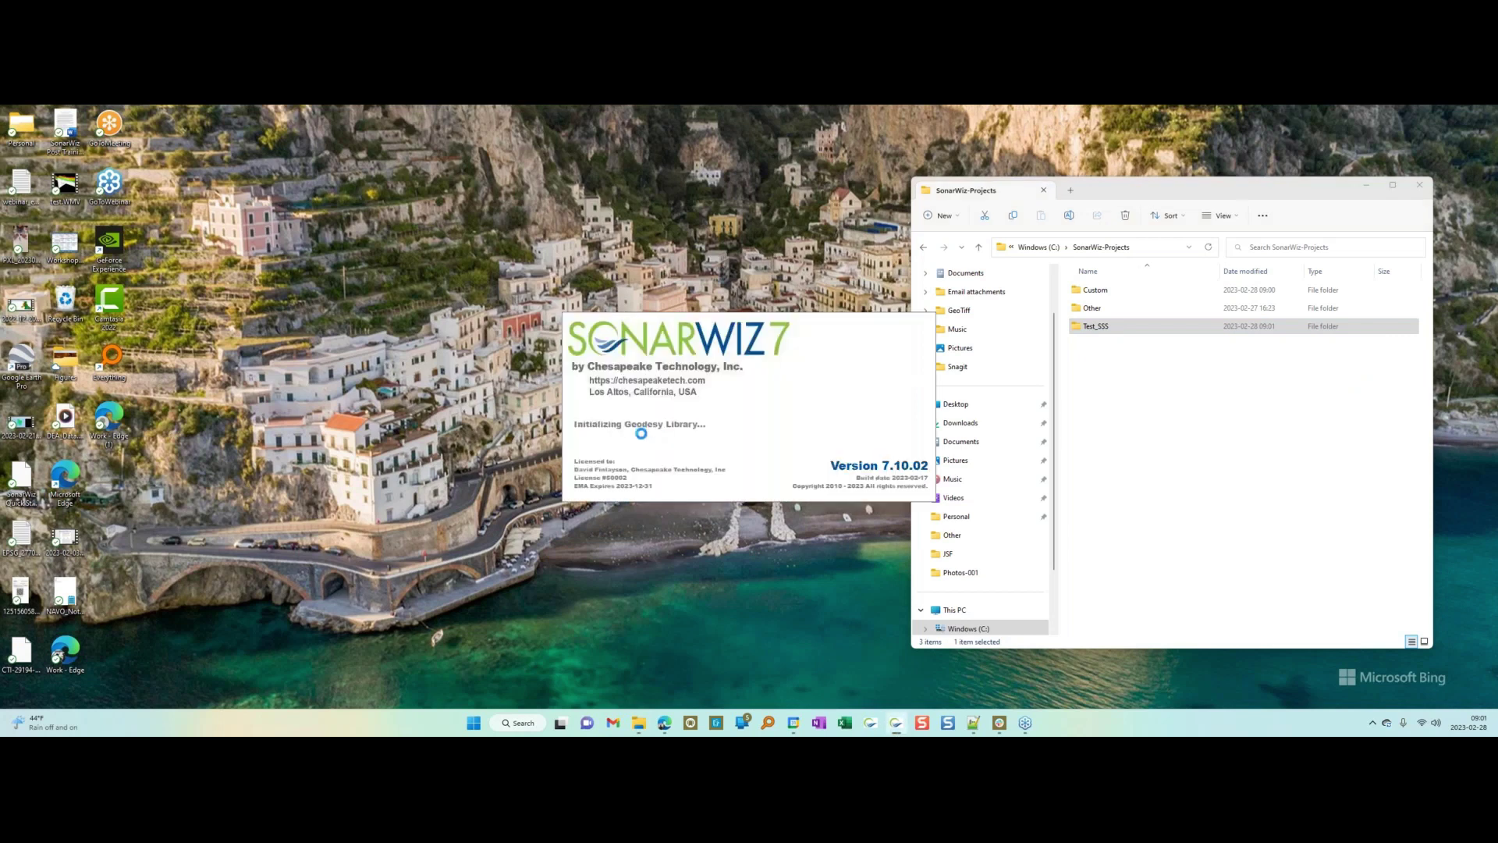
{"action": "left_click_drag", "start_coordinate": [665, 303], "coordinate": [499, 251]}
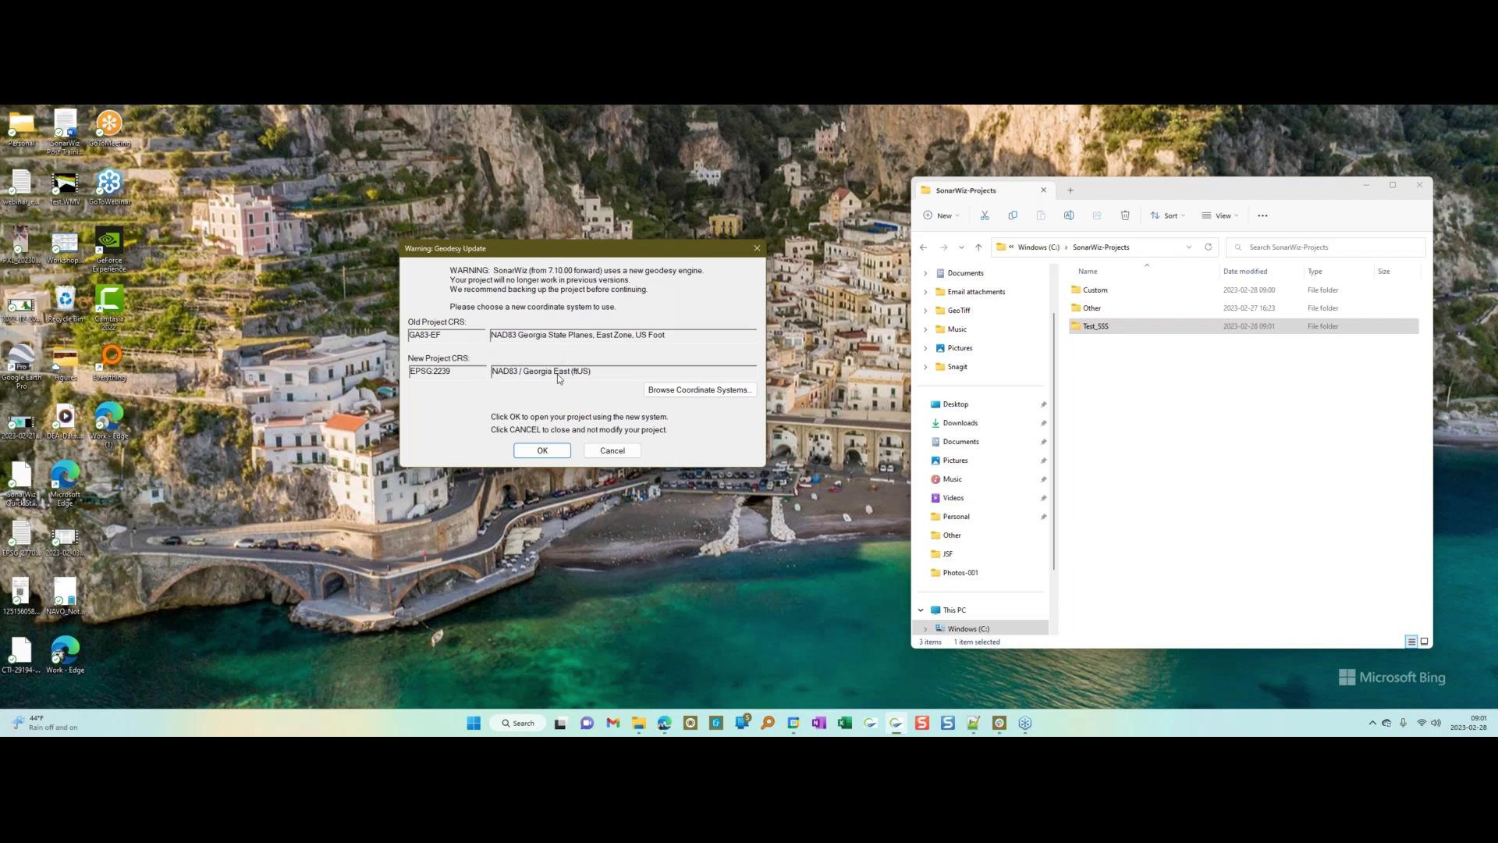
{"action": "left_click", "coordinate": [543, 451]}
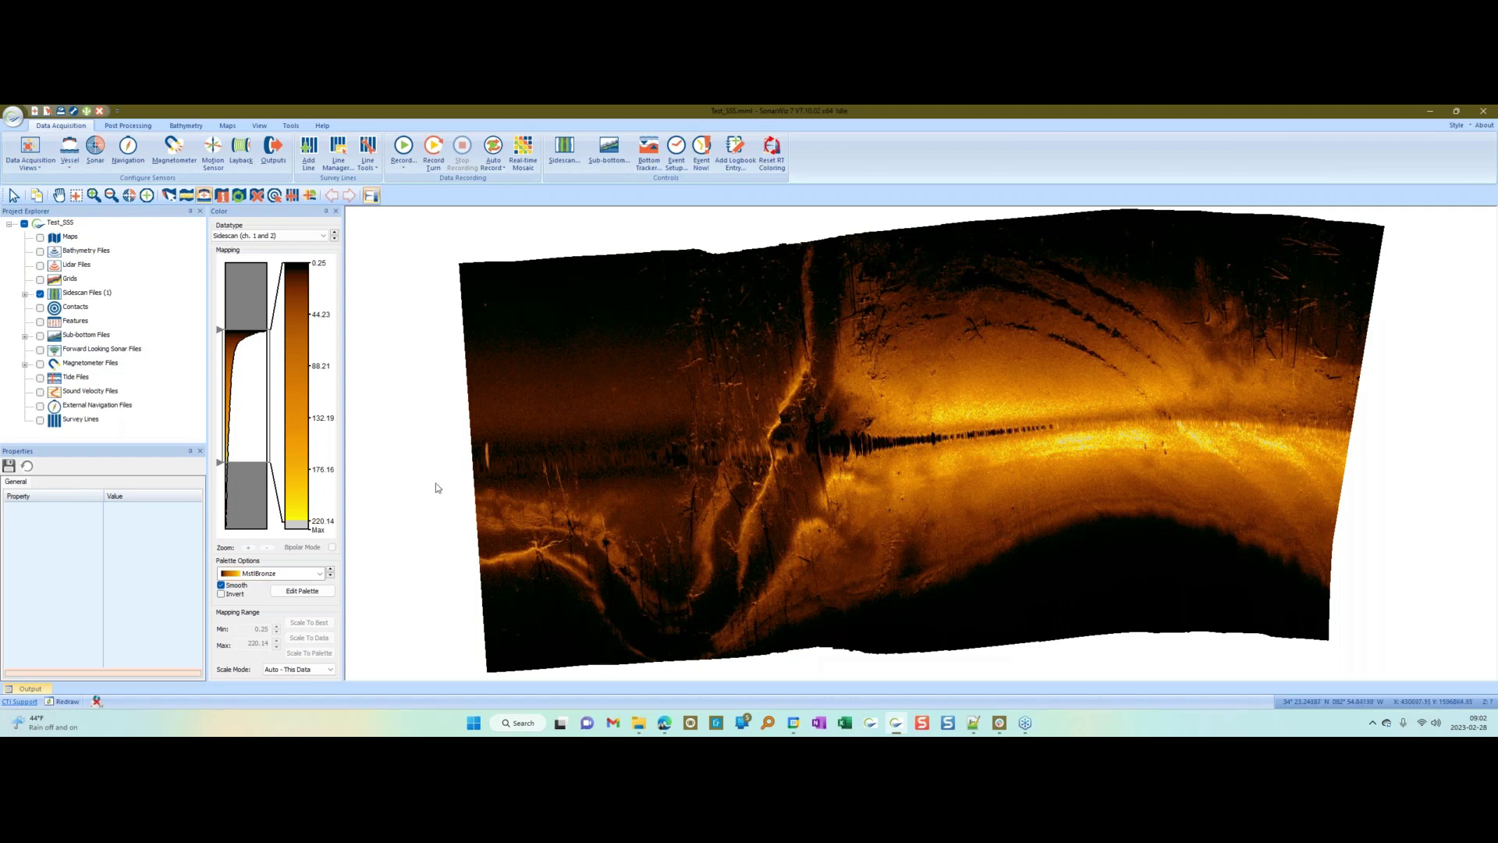
{"action": "left_click", "coordinate": [1482, 115]}
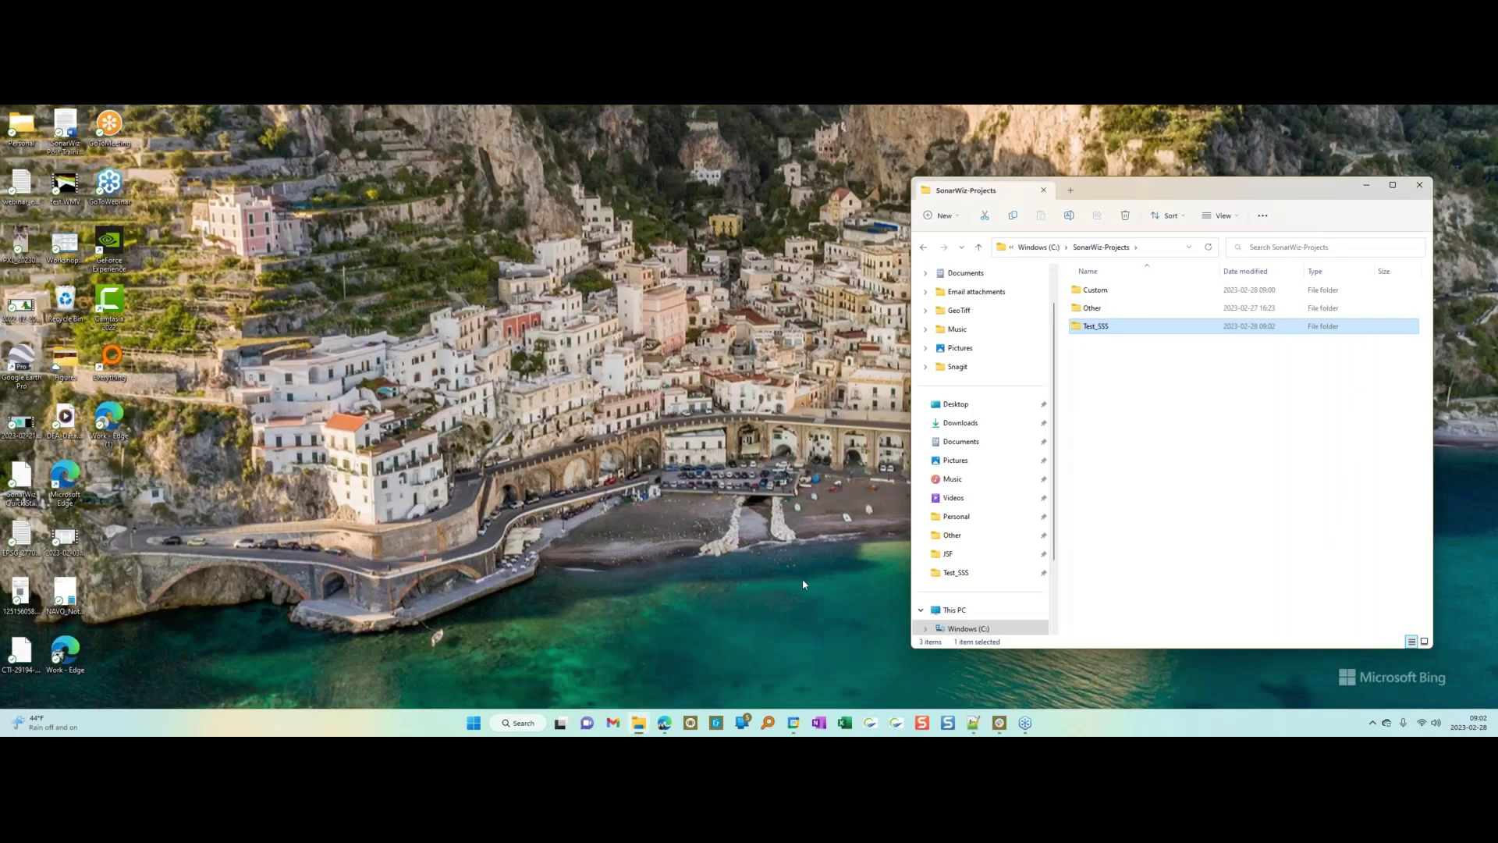
Step: Switch to the Google Slides presentation in the browser and present the "Notes for Bathymetry Processing" slide as a full-screen slideshow
{"action": "left_click", "coordinate": [667, 728]}
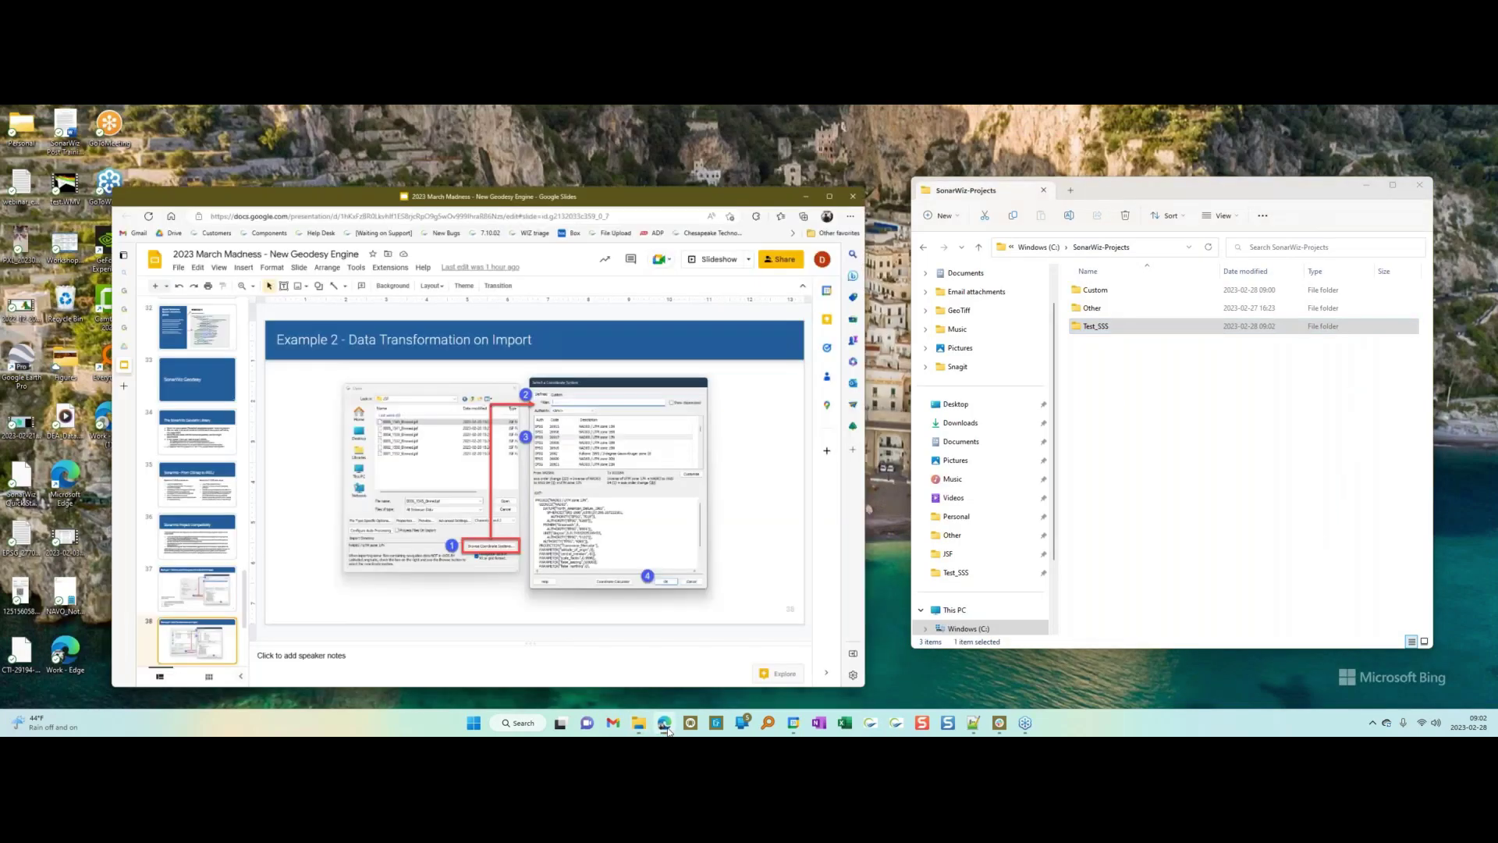
{"action": "scroll", "coordinate": [133, 546], "scroll_direction": "down", "scroll_amount": 2}
{"action": "left_click", "coordinate": [133, 566]}
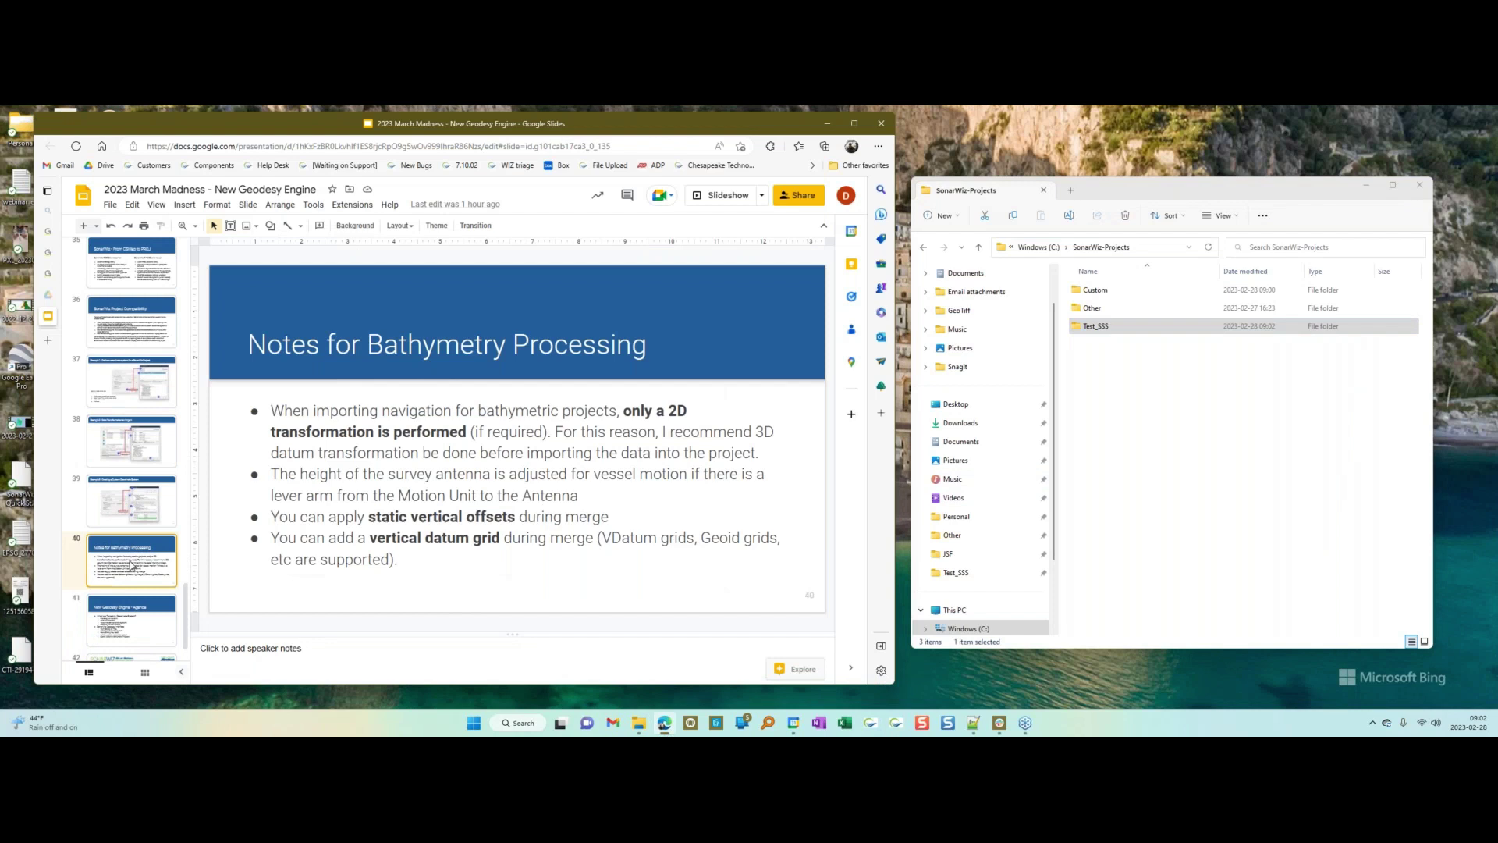
{"action": "left_click", "coordinate": [726, 195]}
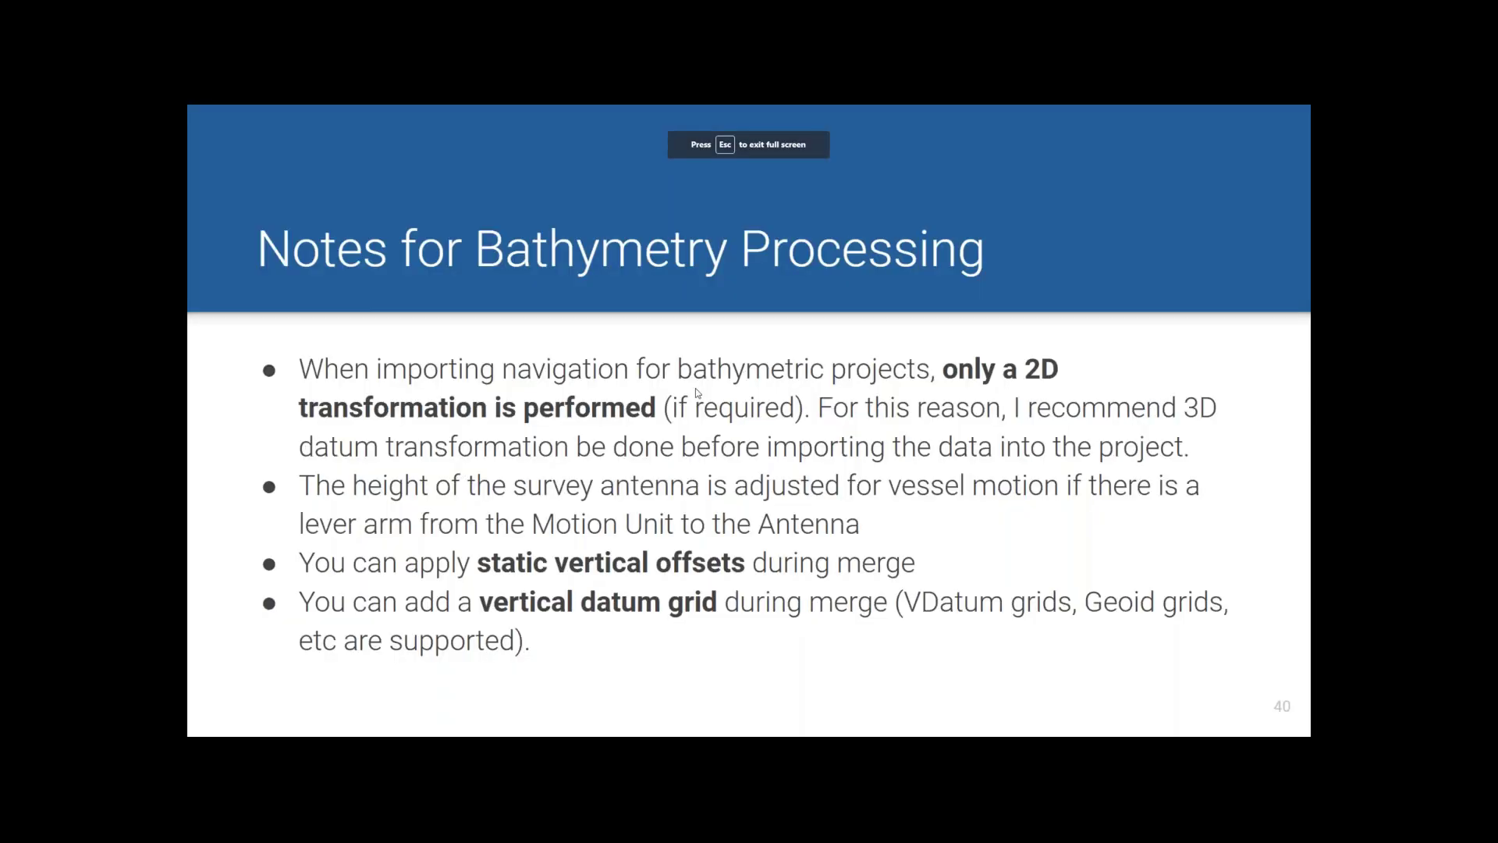